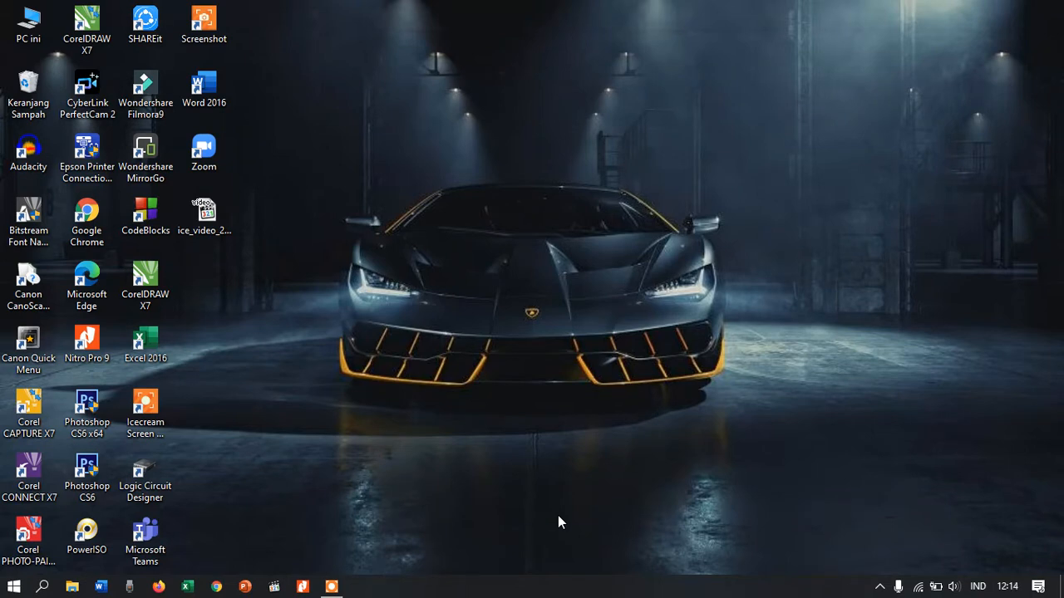
Step: Start Word and create a new blank document
left_click(100, 587)
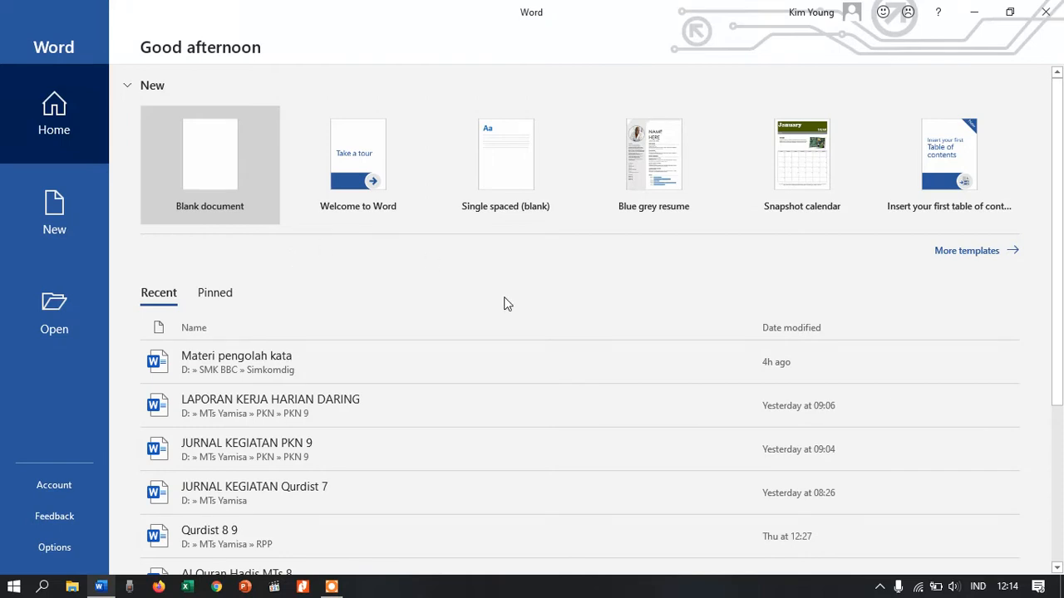
left_click(207, 179)
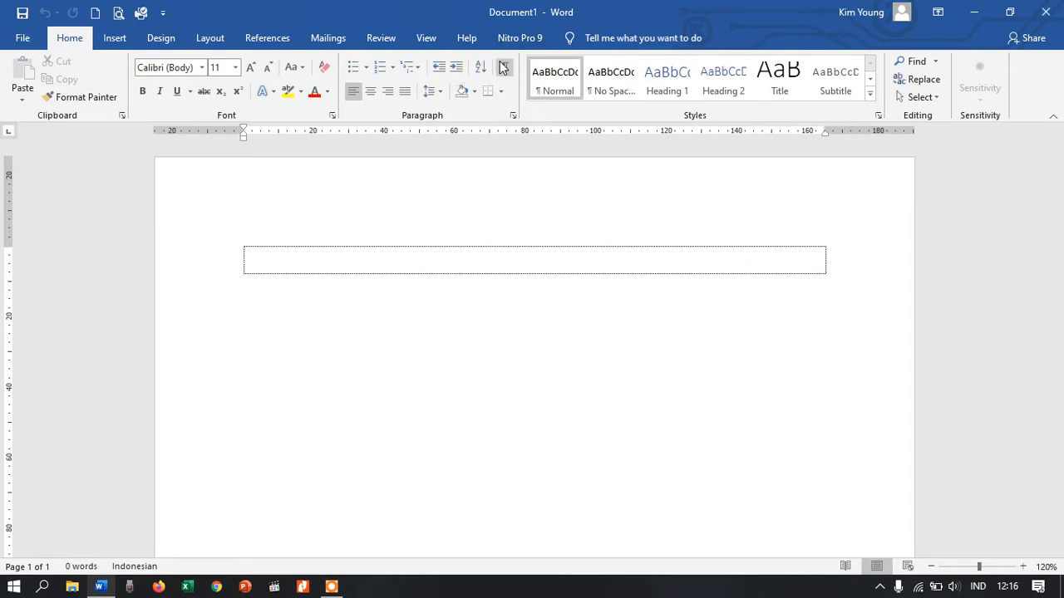
left_click(472, 44)
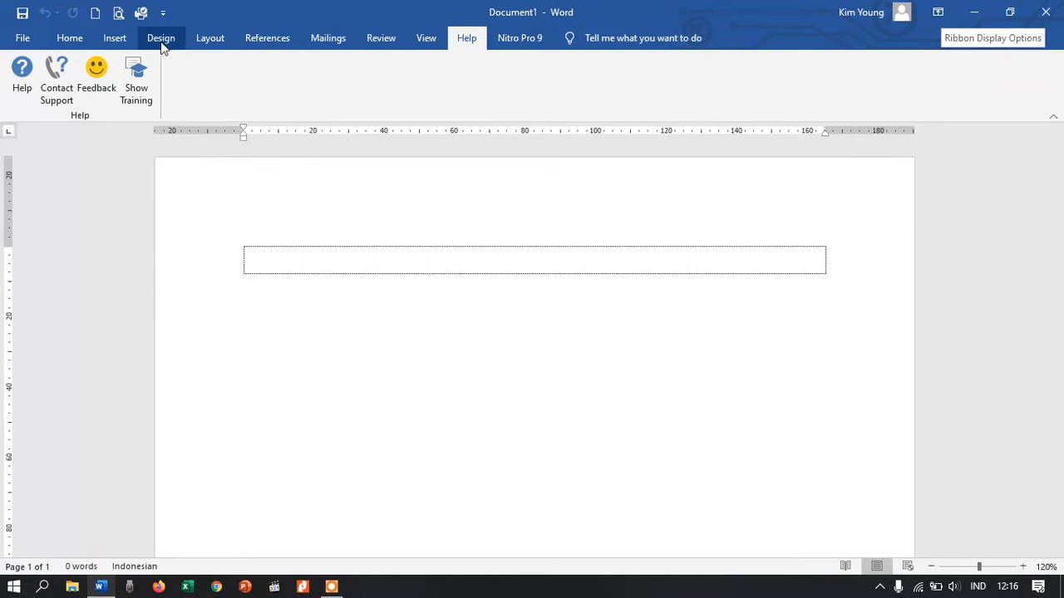
left_click(75, 38)
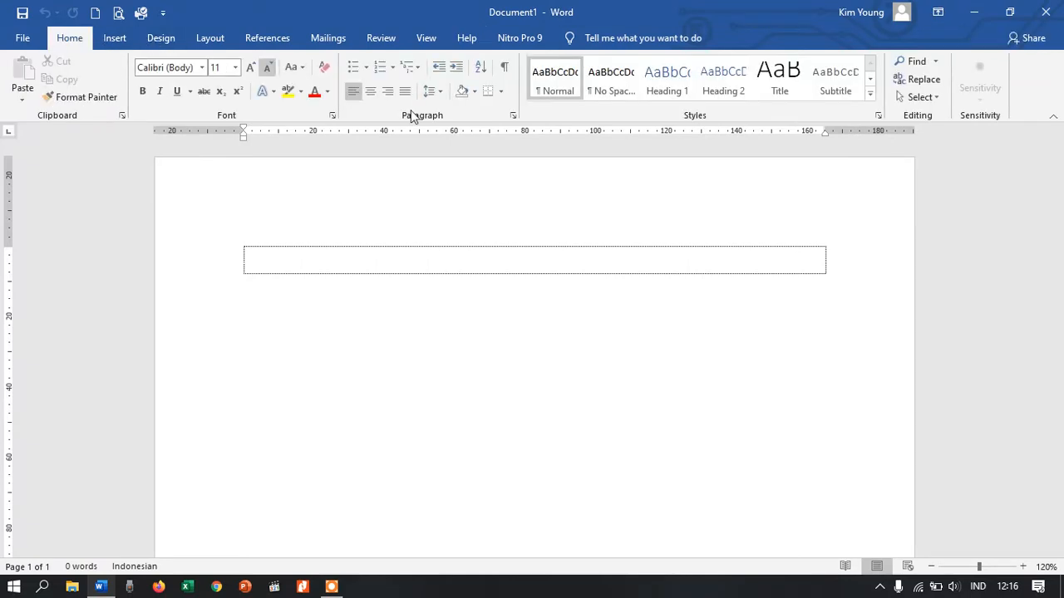
Step: Set the ribbon to auto-hide and bring it temporarily back into view
left_click(938, 15)
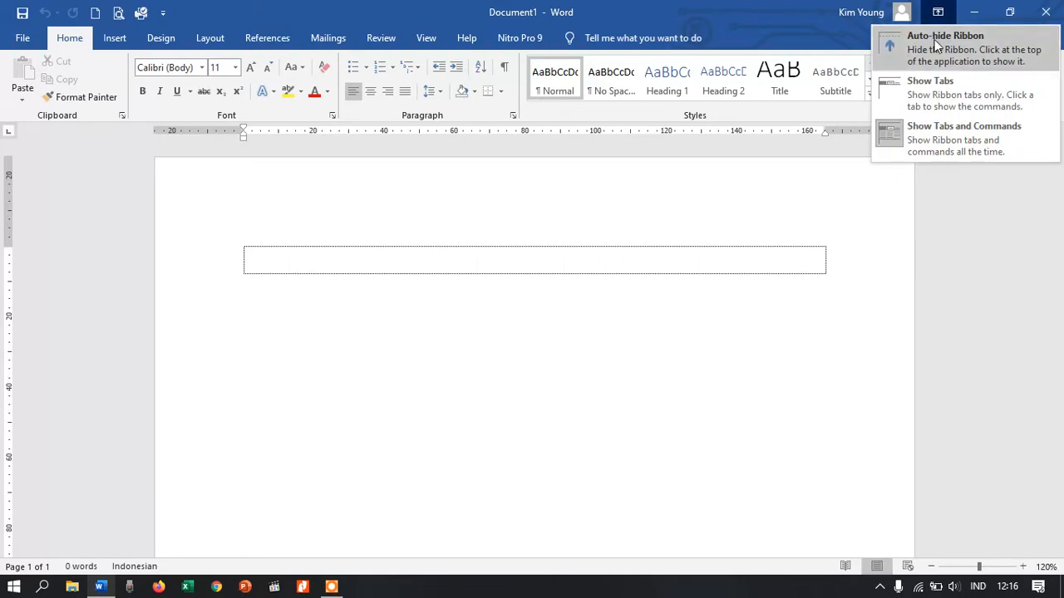
left_click(890, 48)
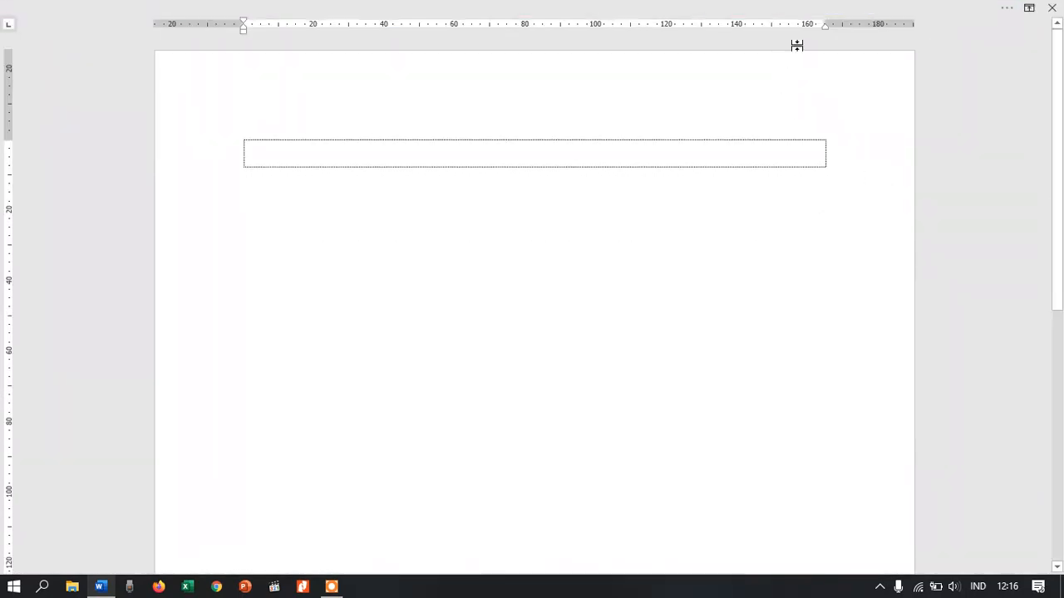
left_click(958, 8)
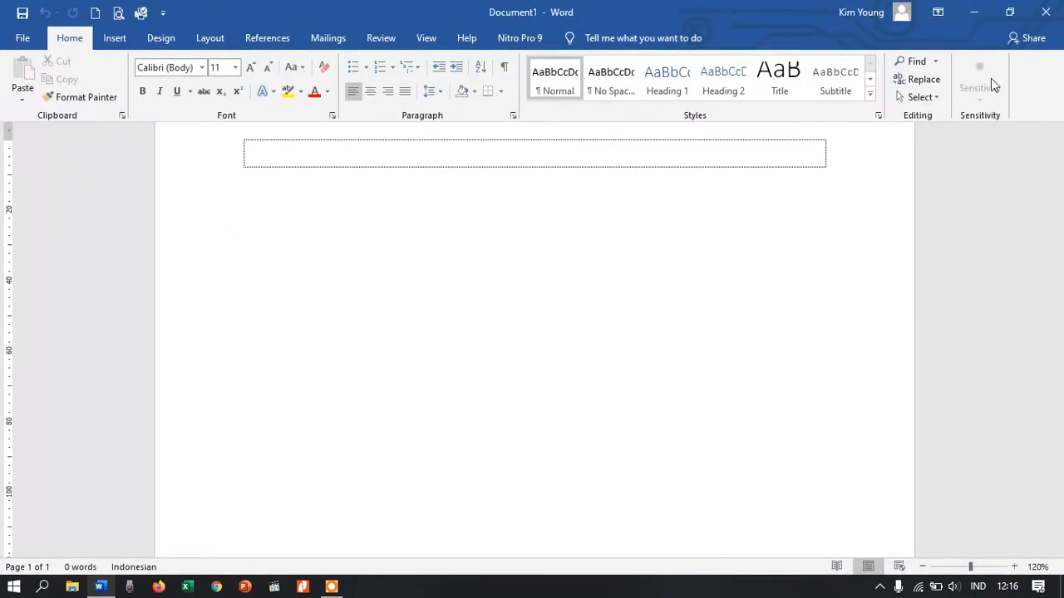
Step: Set the ribbon to show tabs only and restore it to show tabs and commands
left_click(938, 25)
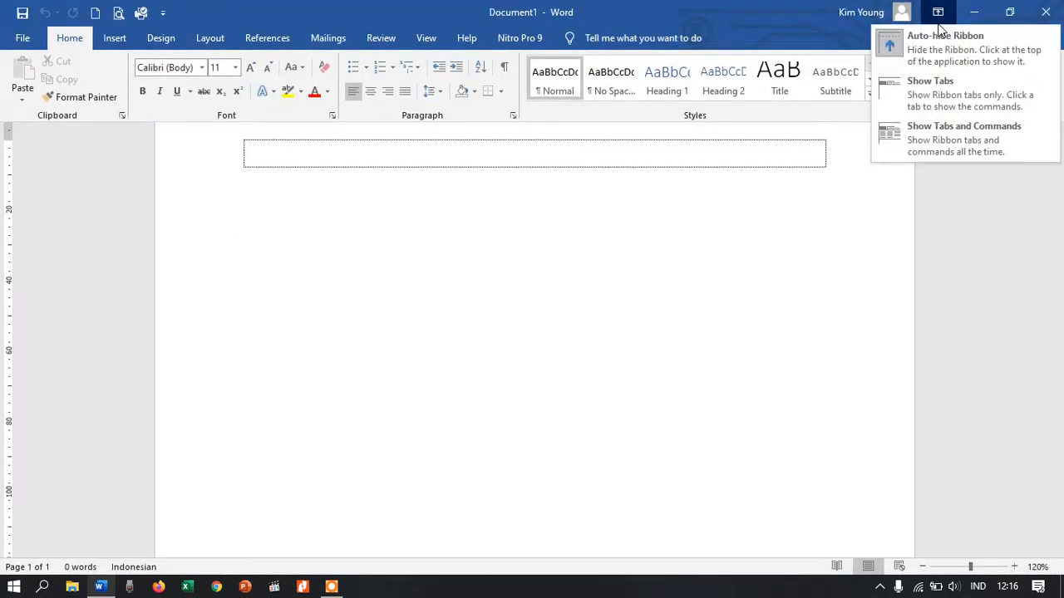
left_click(976, 108)
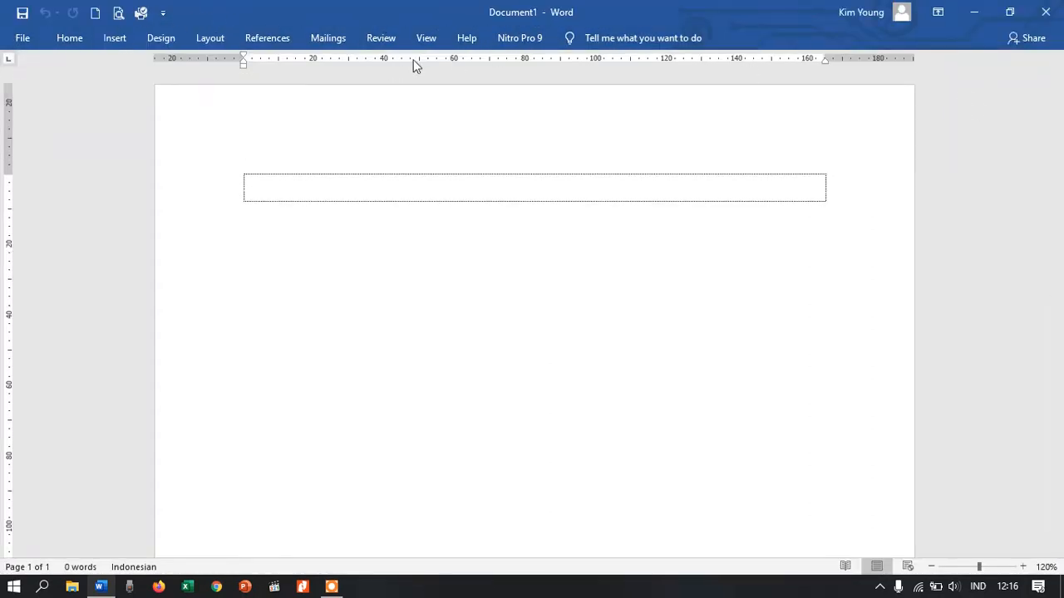
left_click(940, 12)
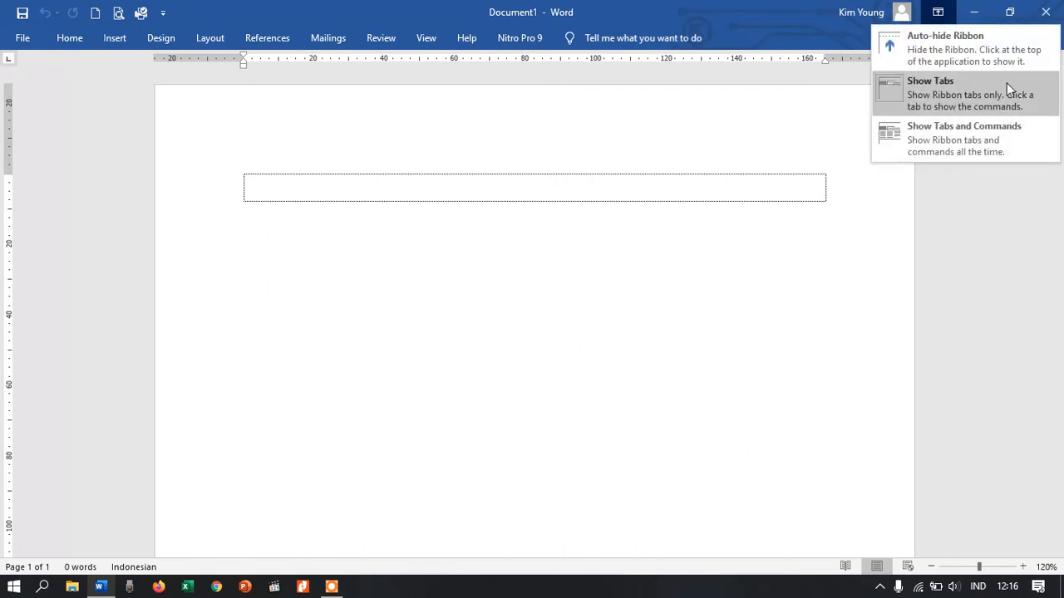
left_click(972, 143)
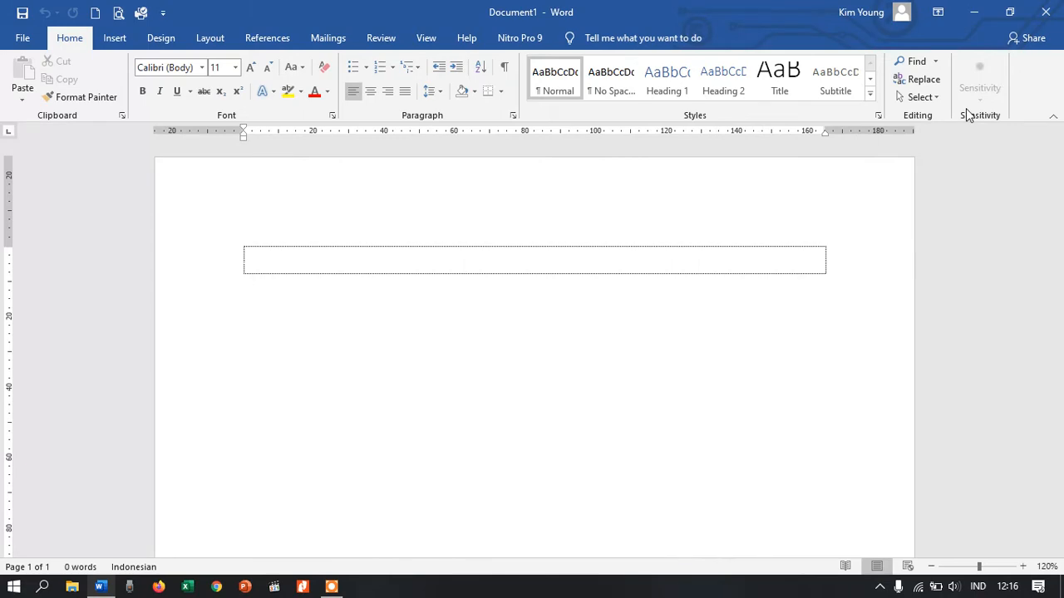
Step: Minimize and reopen the document window, and shrink it to a smaller window before maximizing it again
left_click(972, 14)
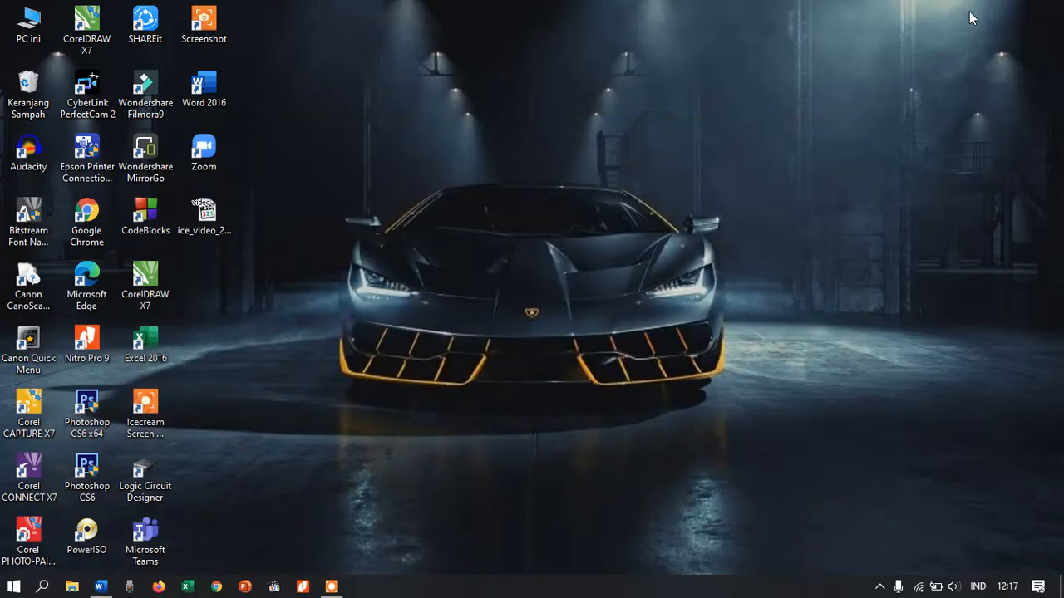
left_click(99, 588)
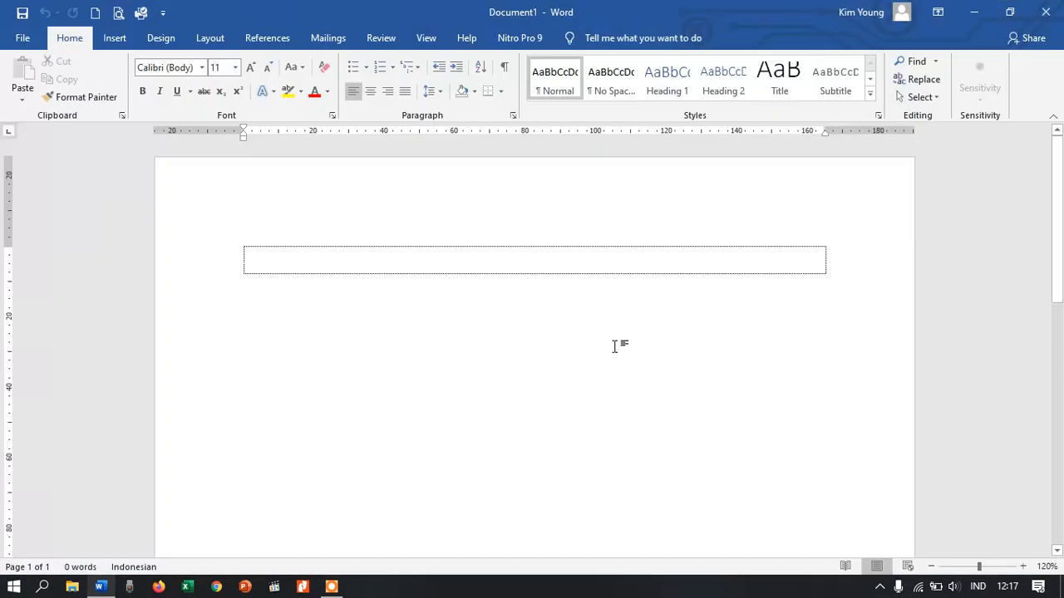
left_click(1009, 12)
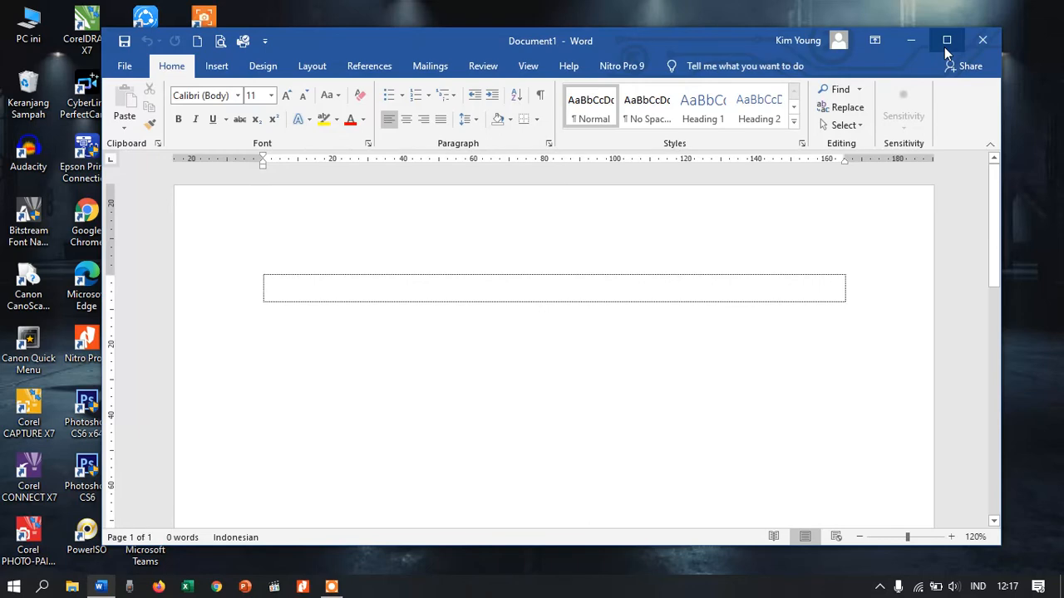
left_click(945, 48)
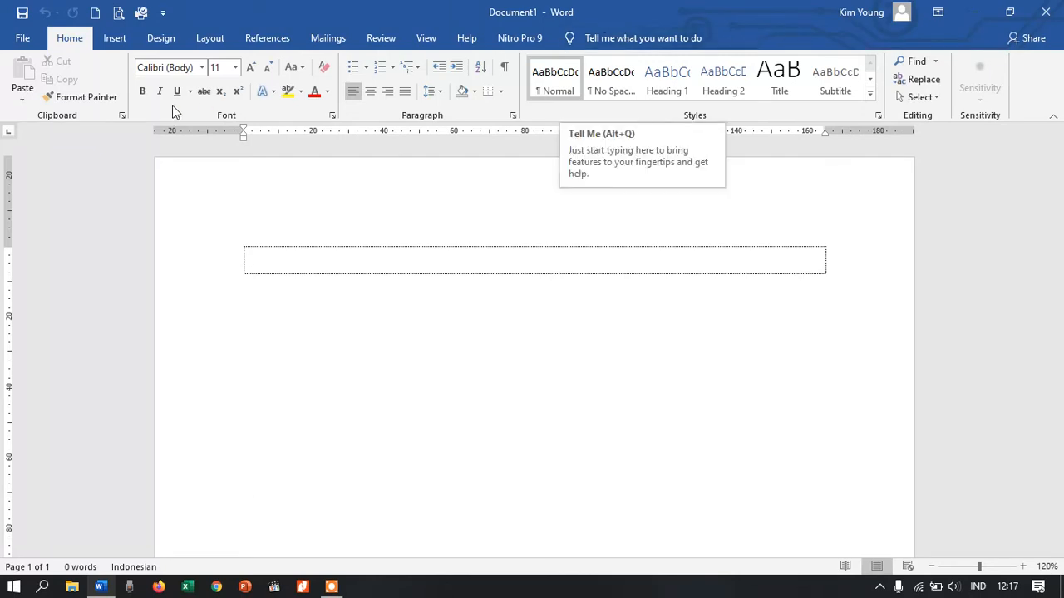
Step: Place a left tab stop at about 18 mm on the ruler and enter the sample text "hjhjhkhkhk" on the first line
left_click(307, 132)
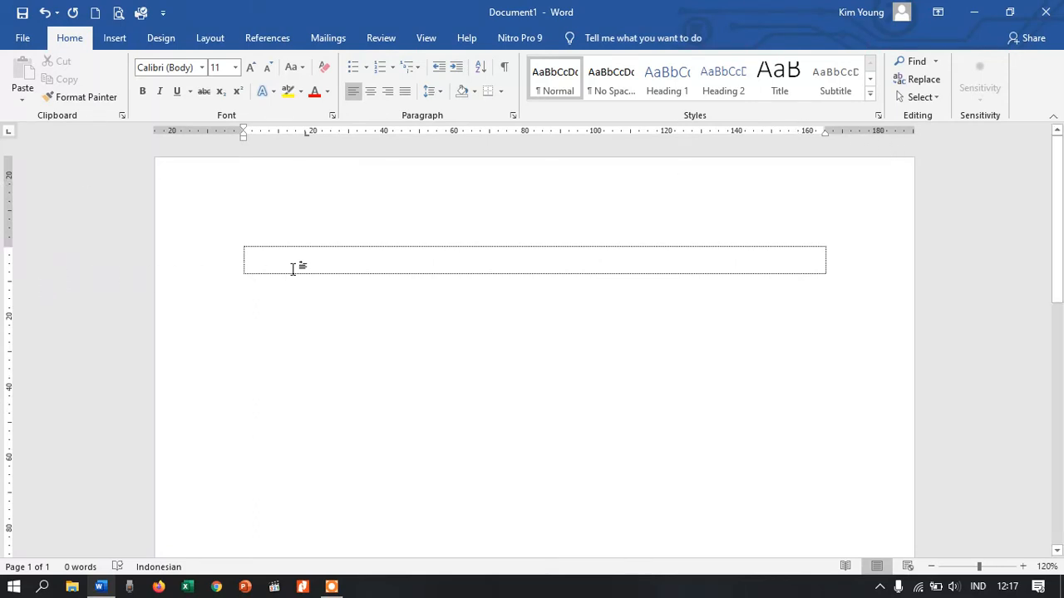
type("hjhjhkhkhk")
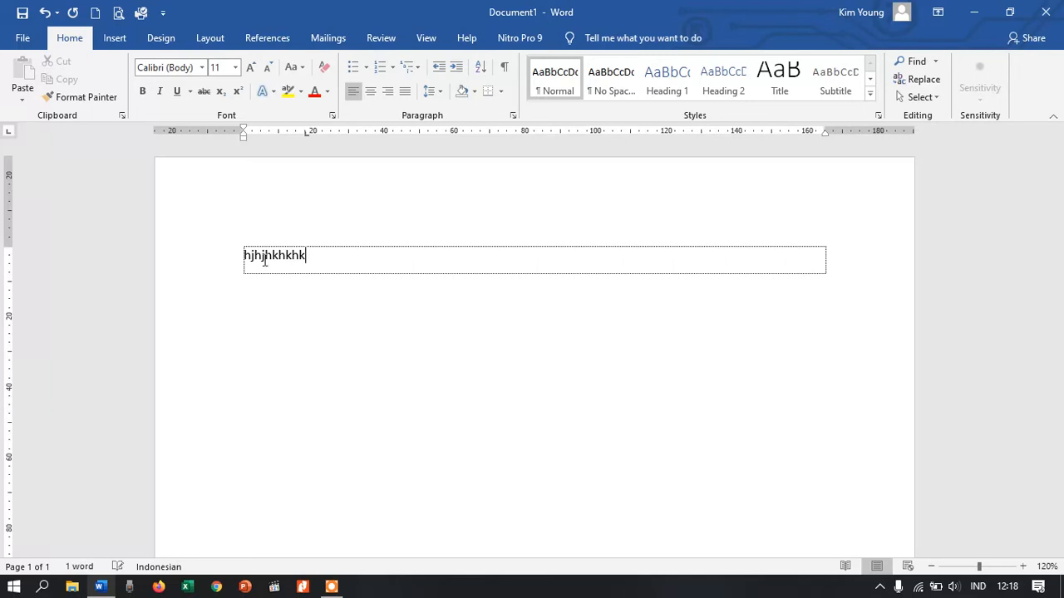
Step: Shift the page's left margin slightly outward using the horizontal ruler
mouse_move(8, 246)
left_mouse_down()
mouse_move(18, 198)
mouse_move(10, 247)
left_mouse_up()
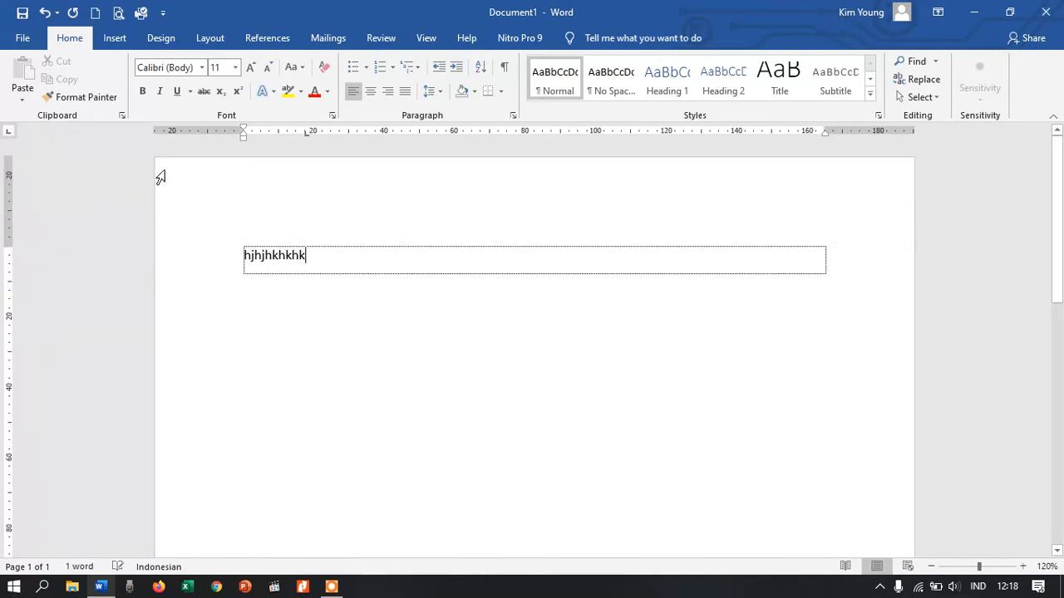
left_click(244, 133)
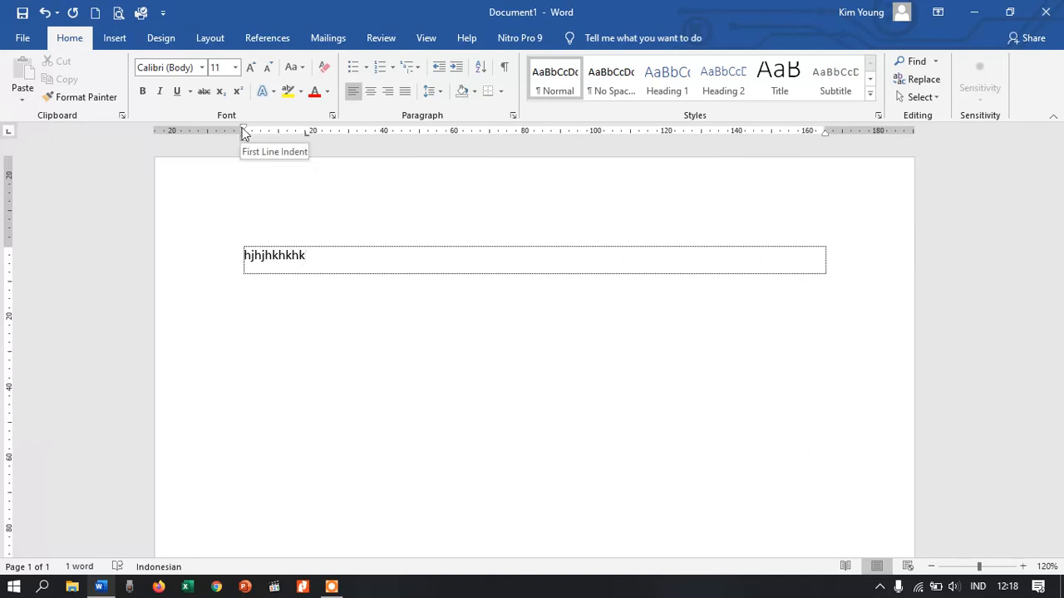
mouse_move(243, 133)
left_mouse_down()
mouse_move(416, 132)
mouse_move(240, 131)
mouse_move(241, 143)
left_mouse_up()
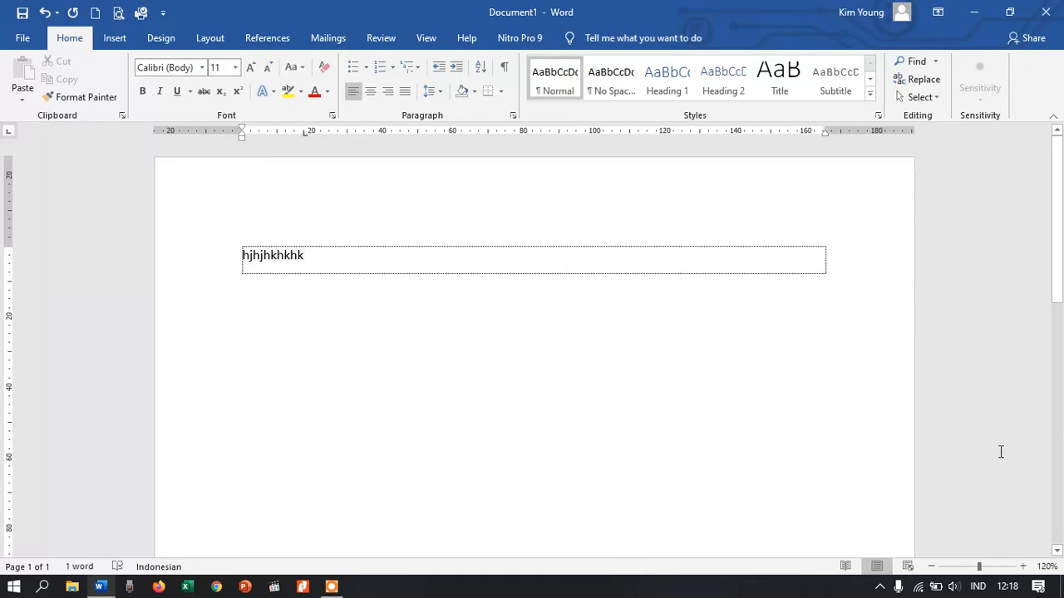
Step: Zoom the document in to 190%
left_click_drag(1060, 293, 1061, 247)
left_click(1023, 566)
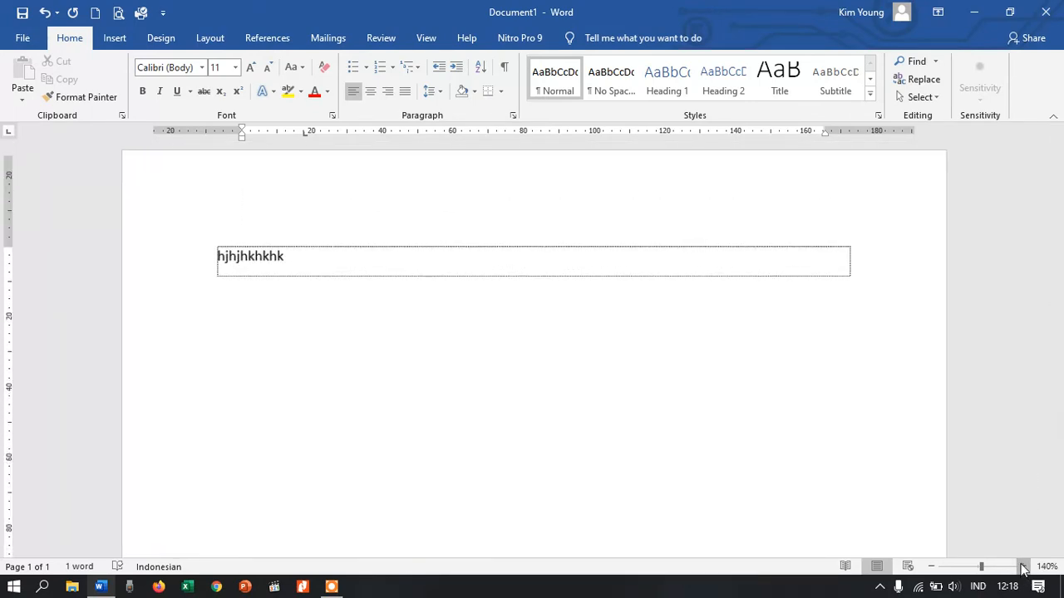
left_click(1023, 566)
left_click(1023, 566)
left_click(1023, 566)
left_click(1023, 566)
left_click(1023, 566)
left_click(1023, 566)
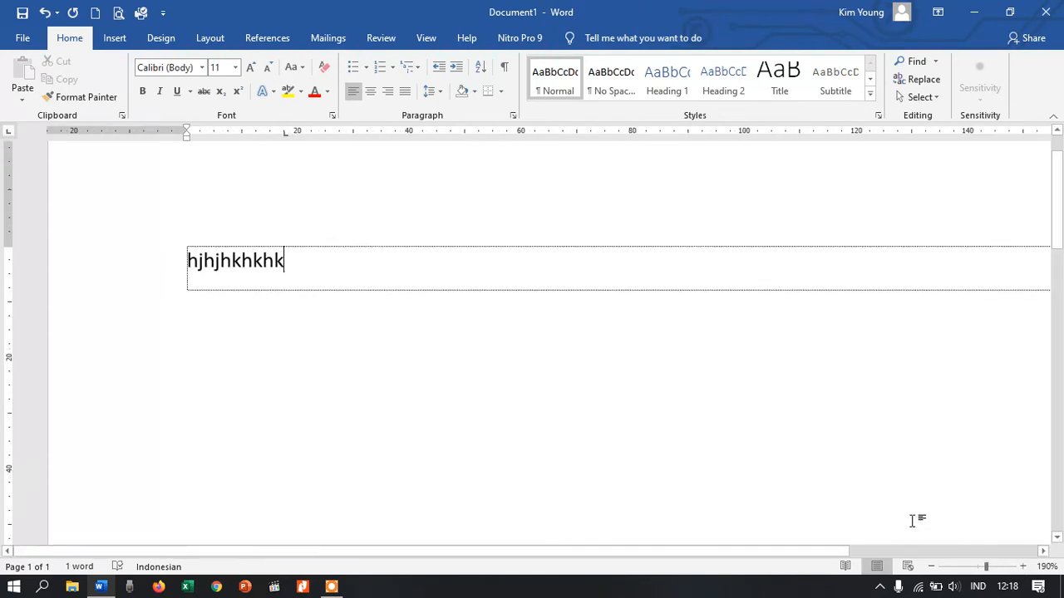
left_click_drag(815, 549, 671, 542)
Step: Zoom the document out to 110%
left_click(932, 567)
left_click(931, 567)
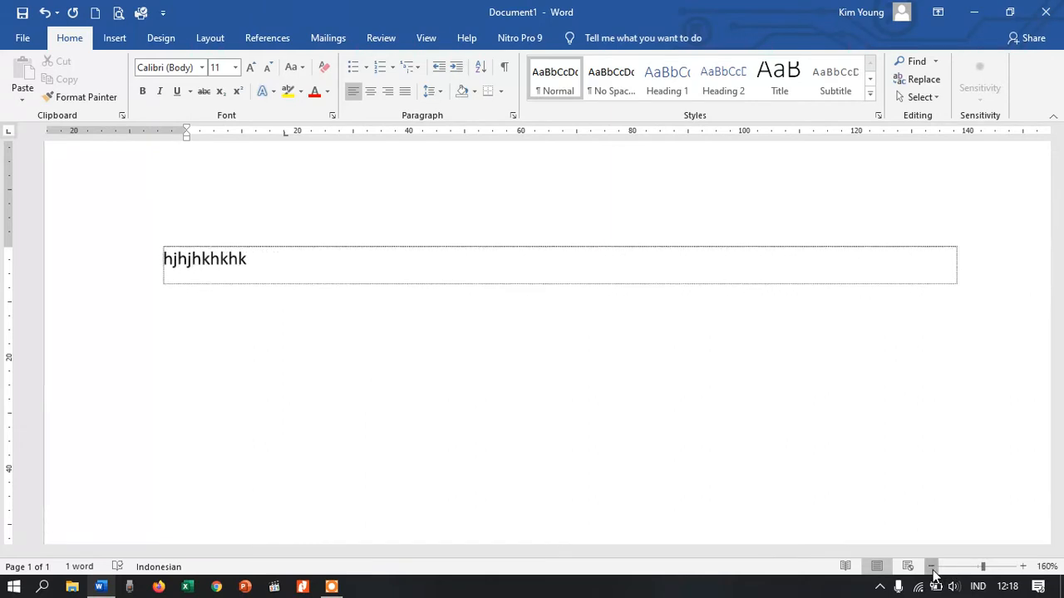
left_click(932, 567)
left_click(932, 567)
left_click(932, 567)
left_click(932, 567)
left_click(931, 567)
left_click(931, 567)
left_click(686, 100)
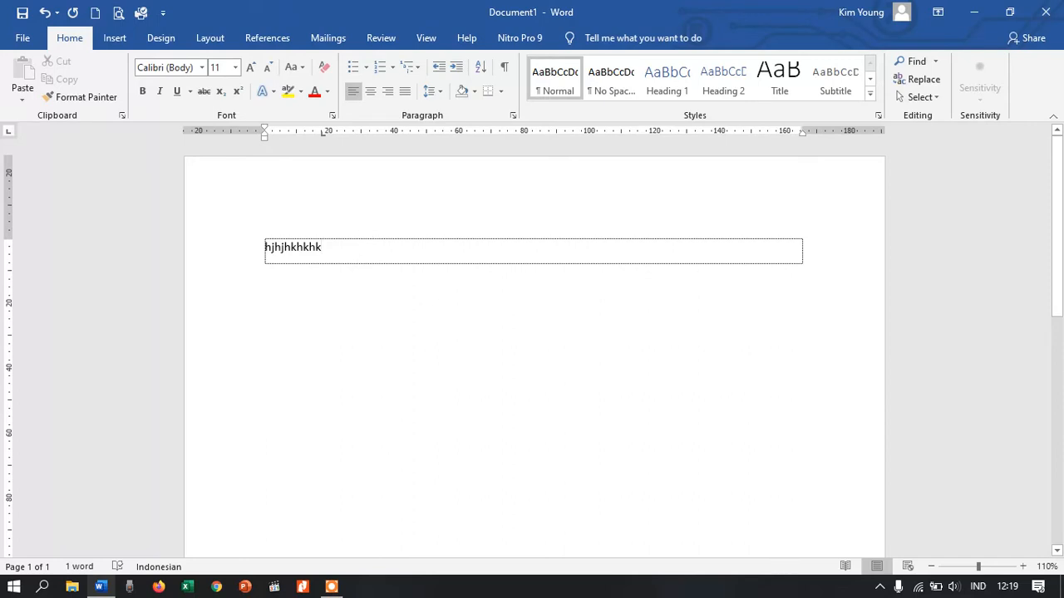
Step: Add the words "sekolah smk" after the sample text on the first line
type("se")
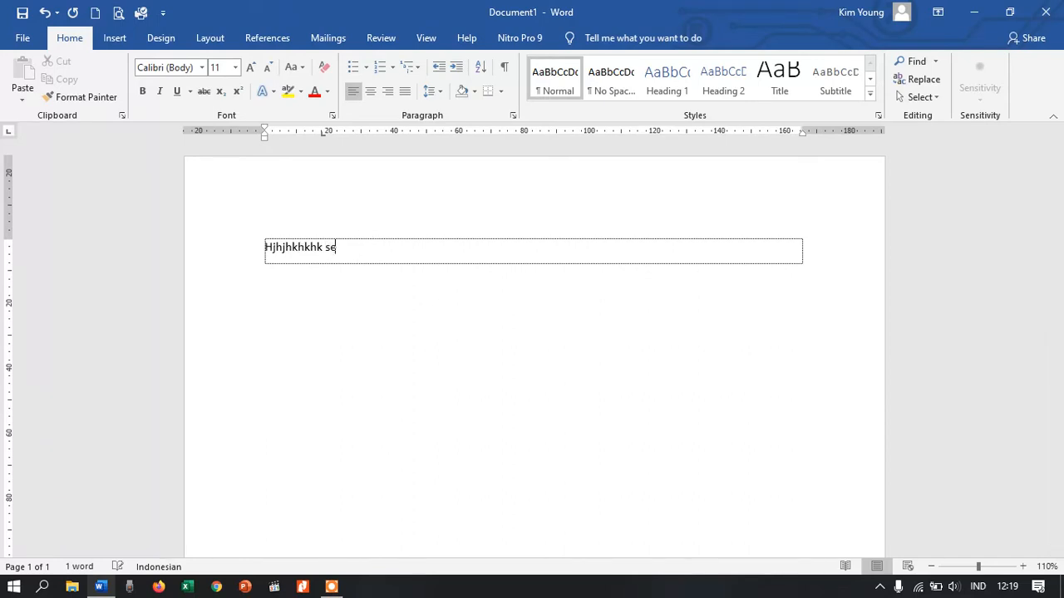
type("kolah smk")
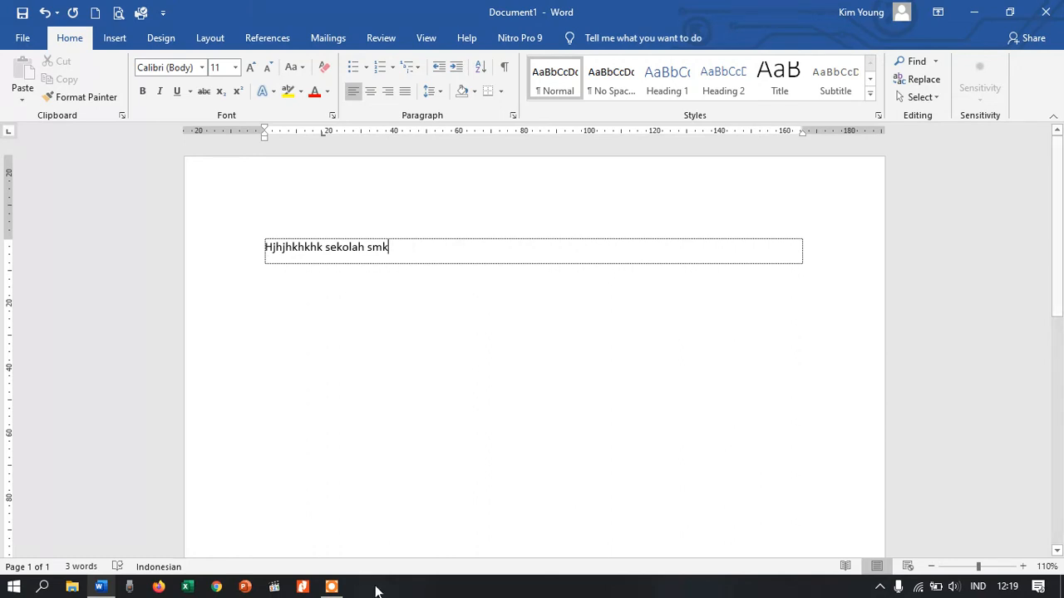
Step: View the document in Read Mode and return to Print Layout
left_click(844, 568)
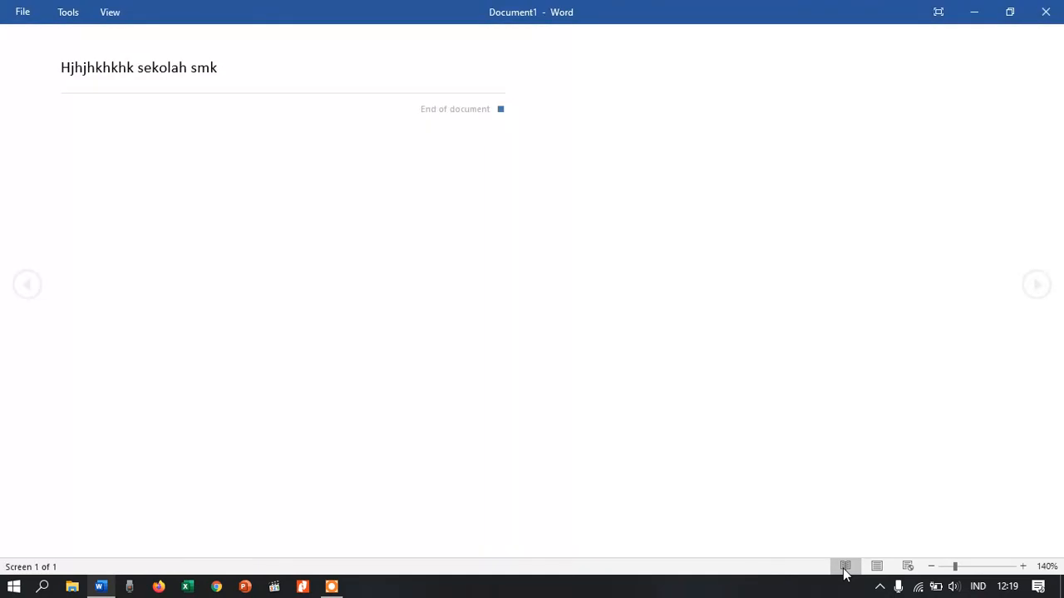
left_click(875, 566)
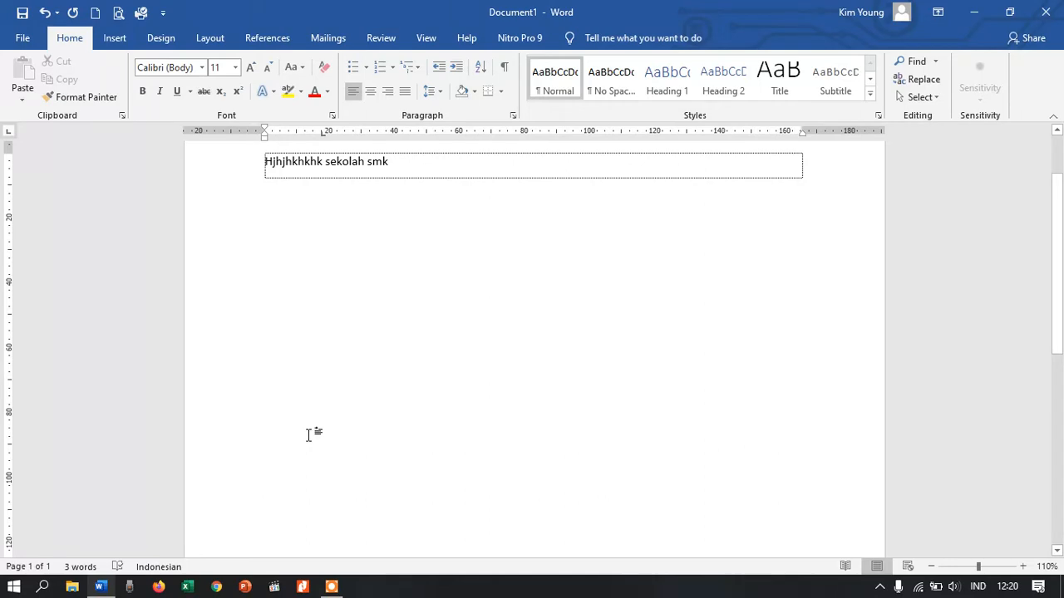
Step: Delete the entire line of sample text from the document
triple_click(412, 155)
key("Delete")
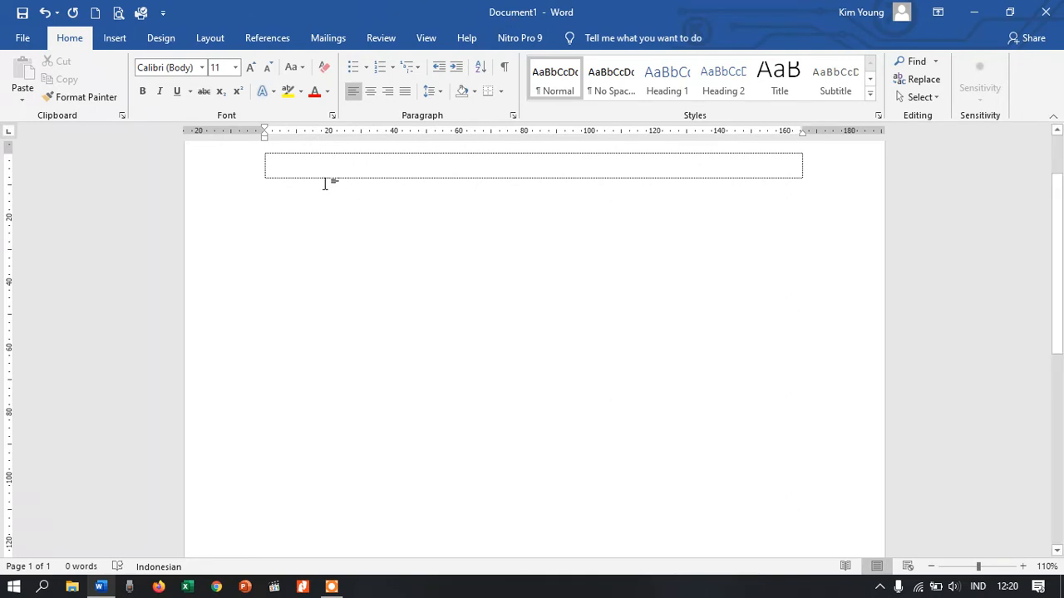
Step: Remove the Save command from the Quick Access Toolbar
left_click(210, 38)
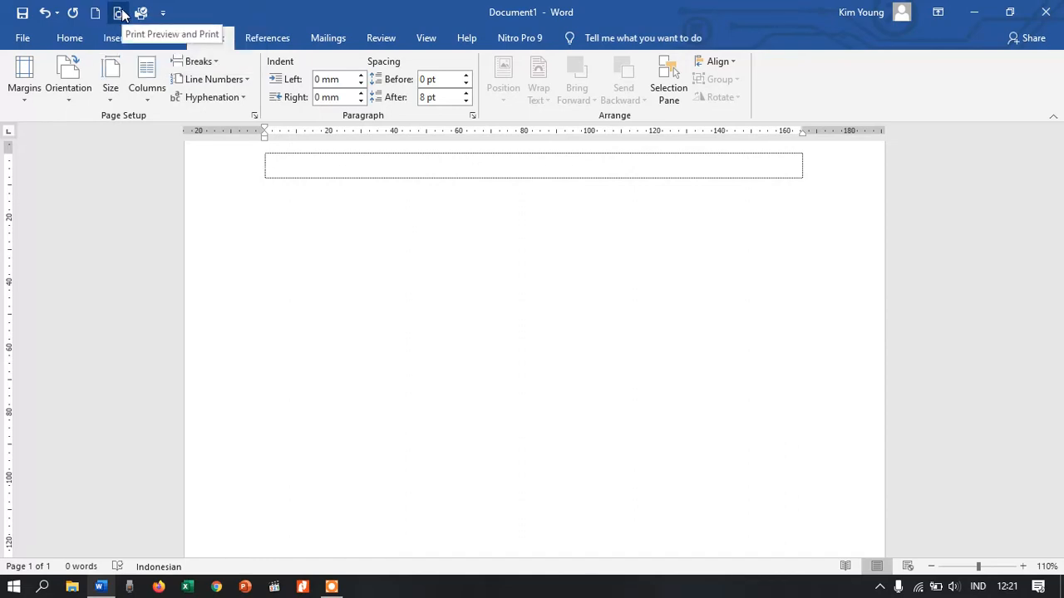
left_click(163, 16)
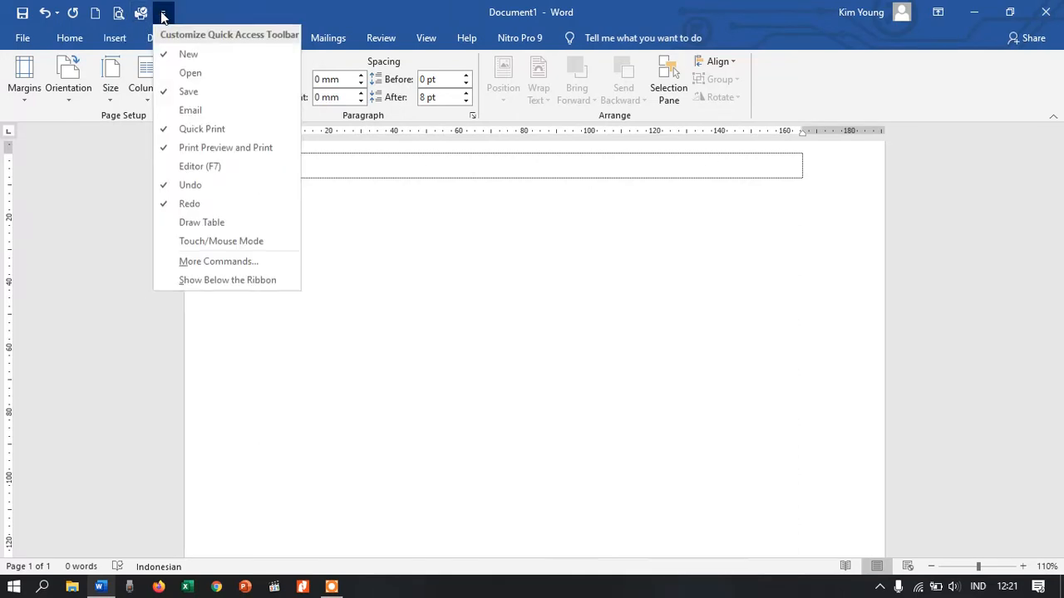
left_click(164, 16)
left_click(163, 18)
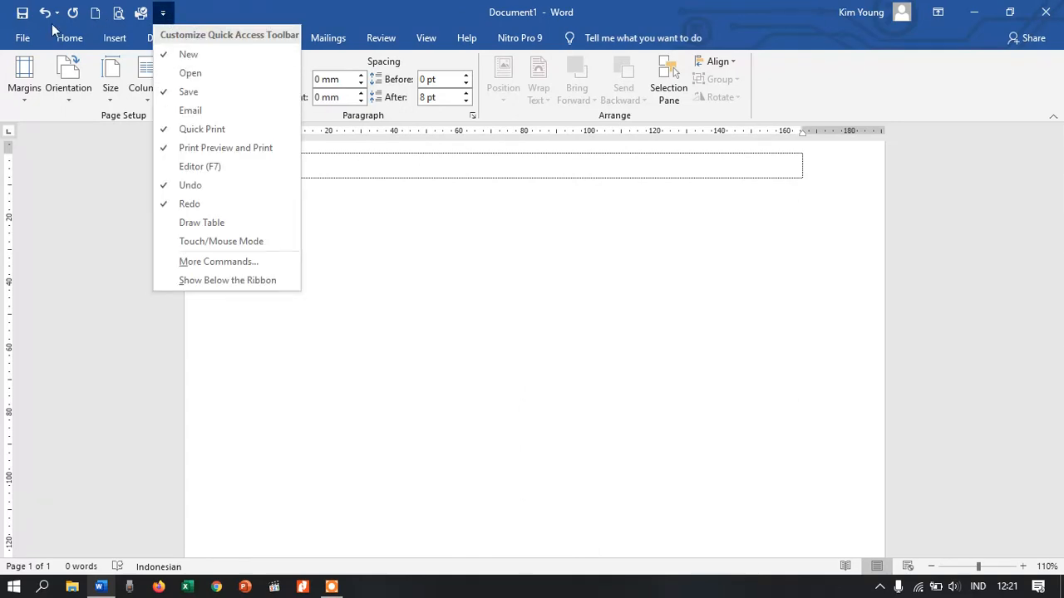
left_click(183, 93)
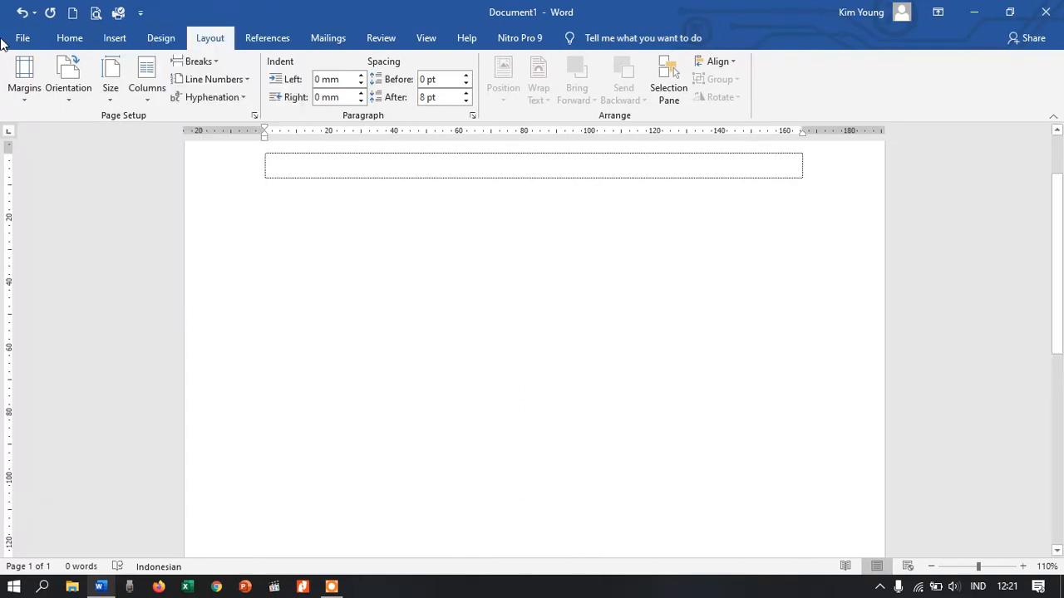
Step: Add the Save command back to the Quick Access Toolbar
left_click(139, 13)
left_click(186, 92)
left_click(163, 12)
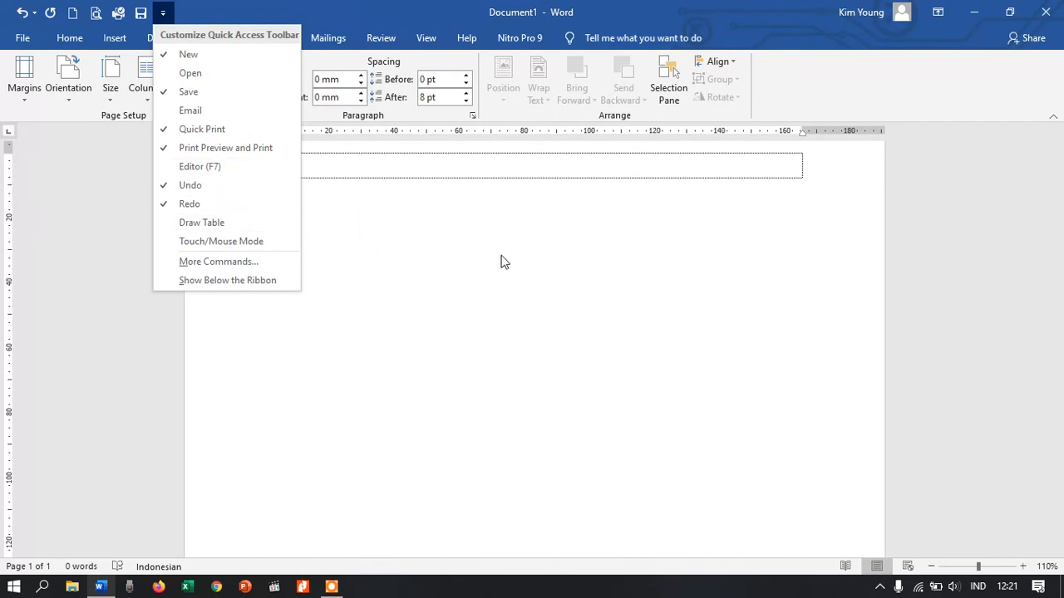
left_click(453, 259)
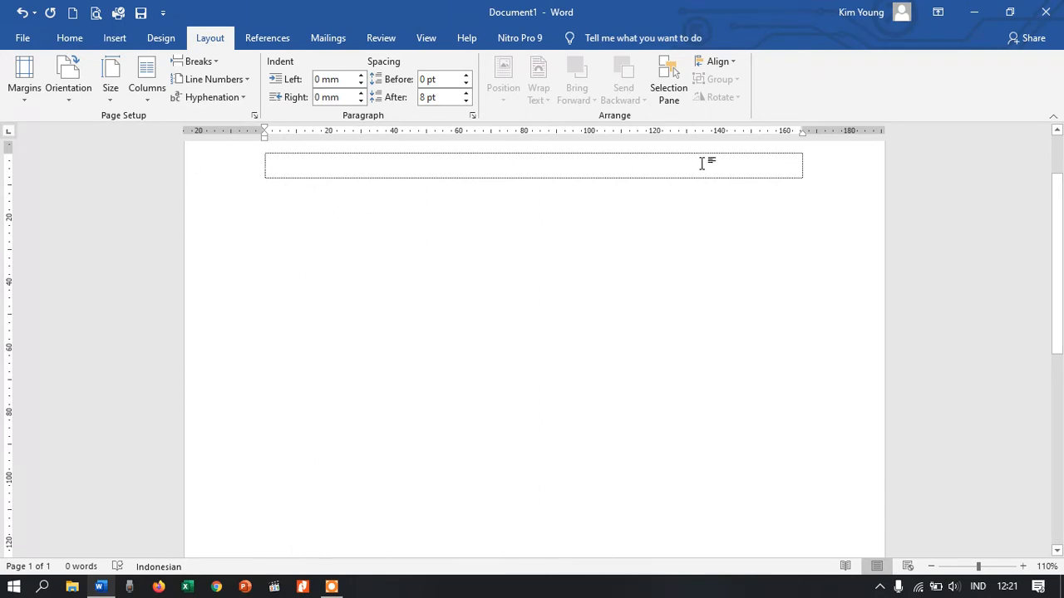
Step: Set the document's paper size to A4, 210 mm x 297 mm
scroll(819, 191, "up", 2)
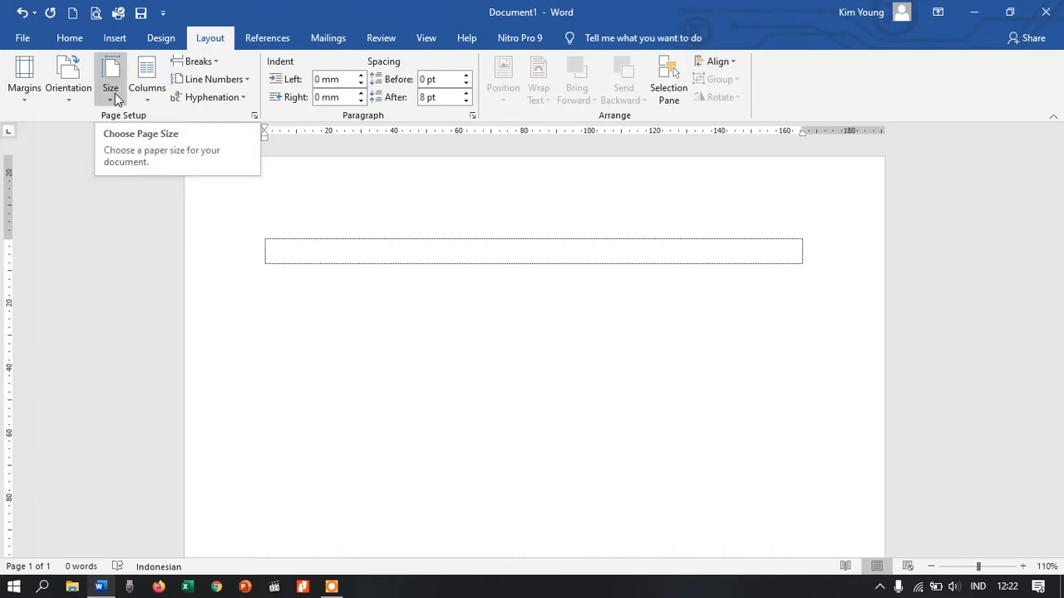
left_click(117, 98)
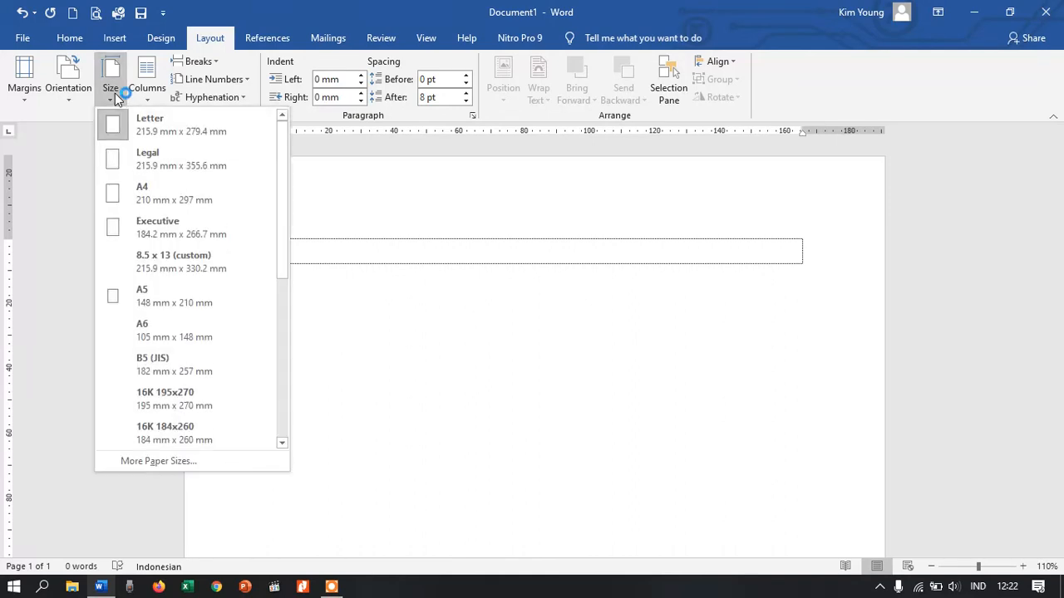
left_click(161, 200)
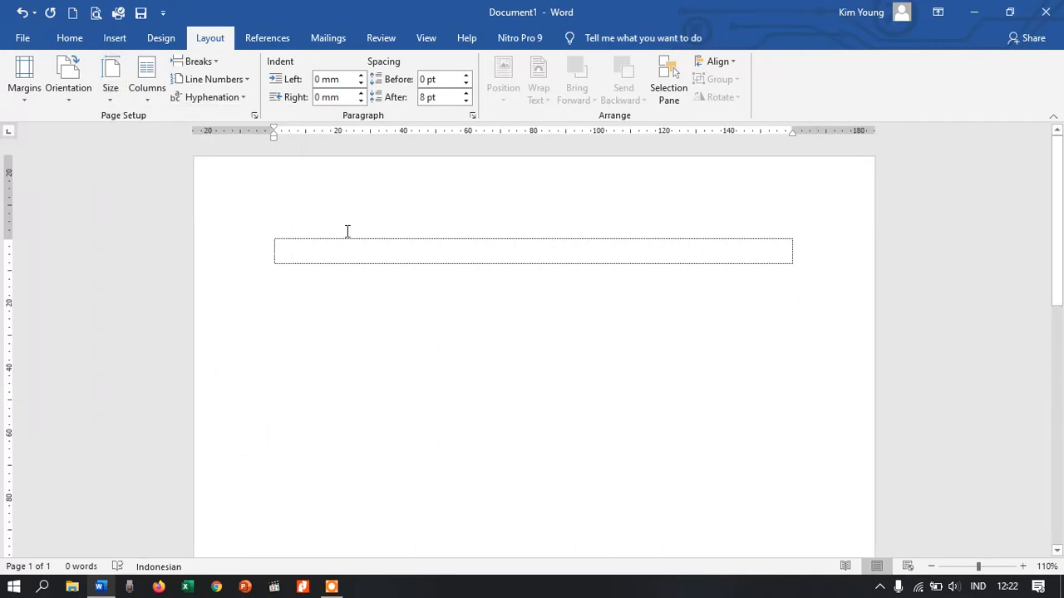
Step: Apply the Normal margin preset to the page, and replace it with the Narrow preset
left_click(27, 100)
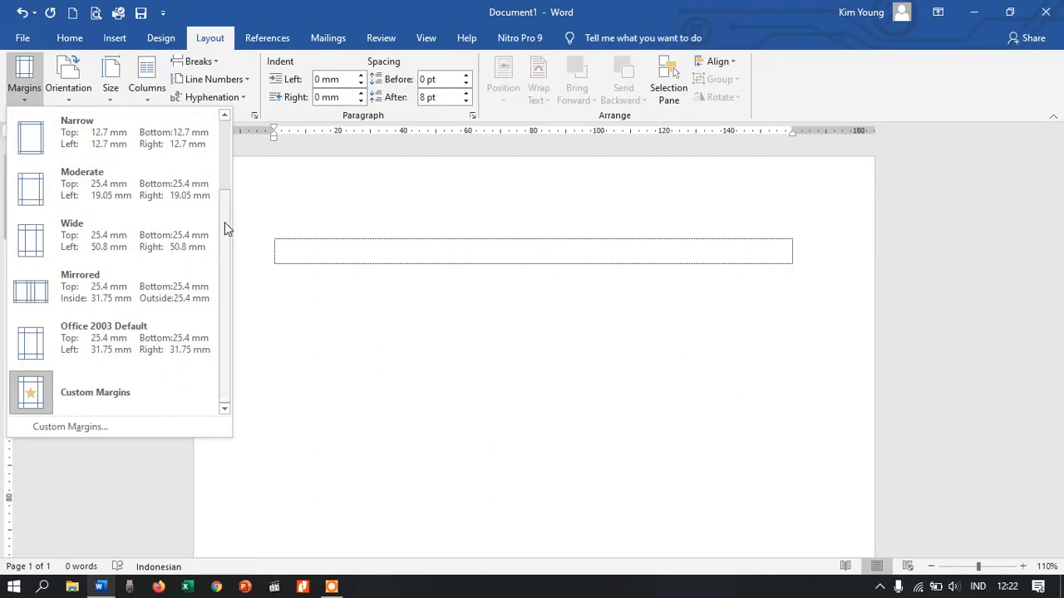
left_click_drag(225, 222, 240, 162)
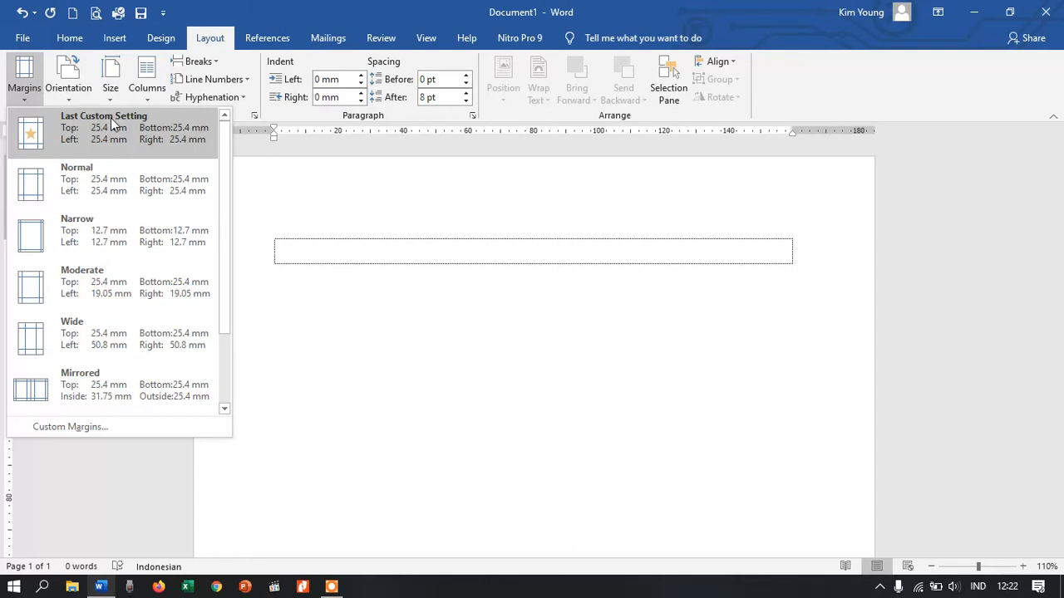
left_click(81, 178)
left_click(24, 83)
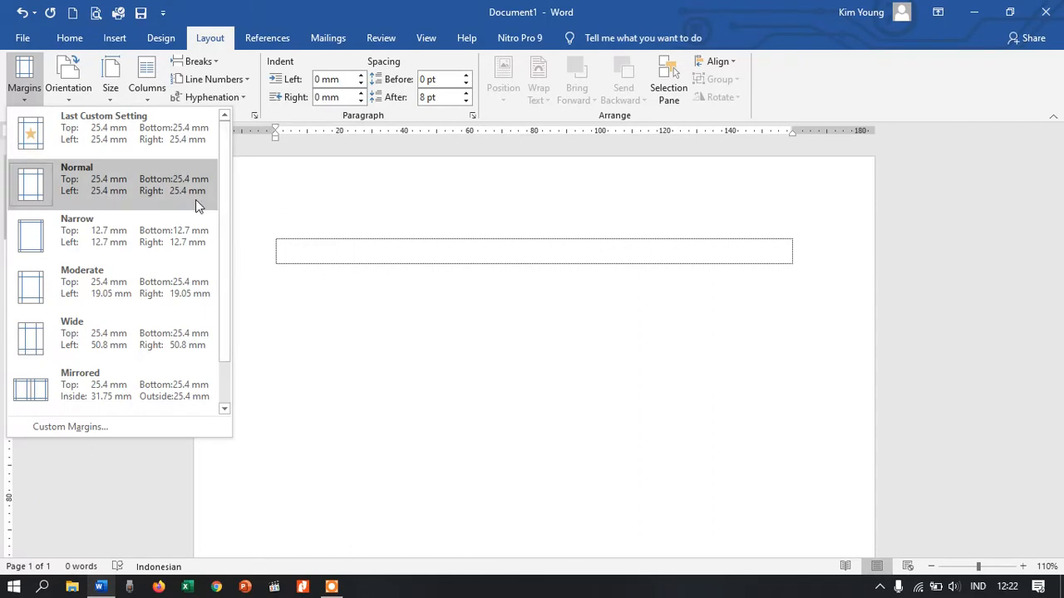
left_click(161, 228)
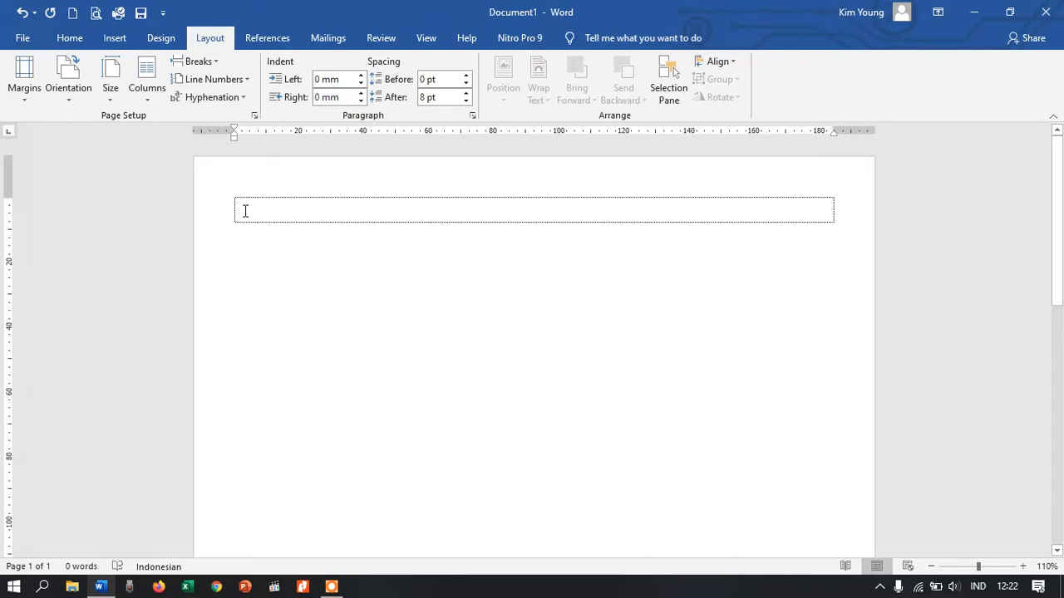
Step: Apply the Mirrored margin preset and check the page with its inside and outside margins
left_click(18, 100)
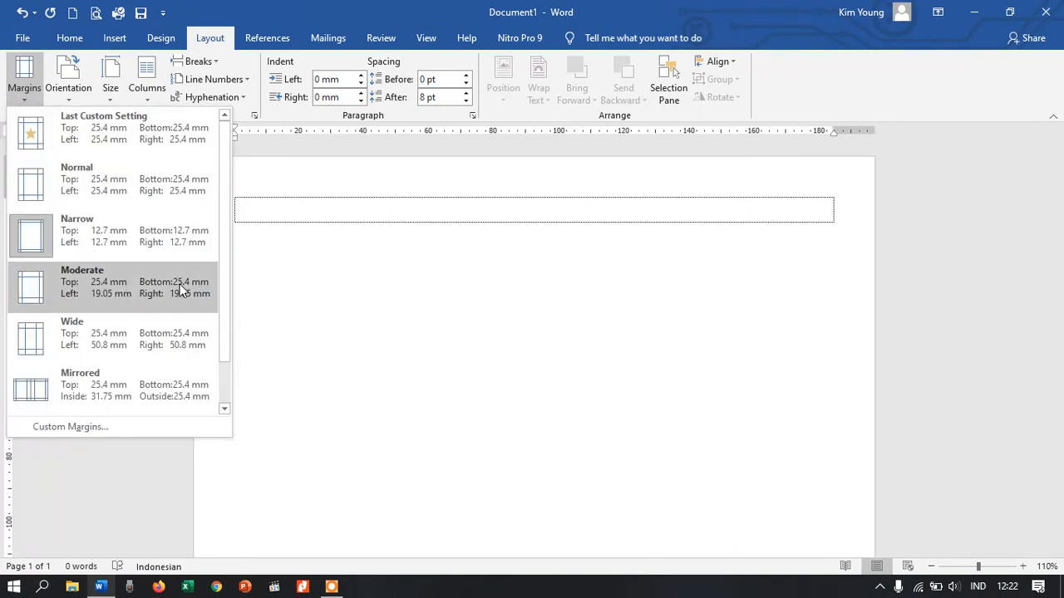
left_click(90, 373)
scroll(249, 352, "down", 3)
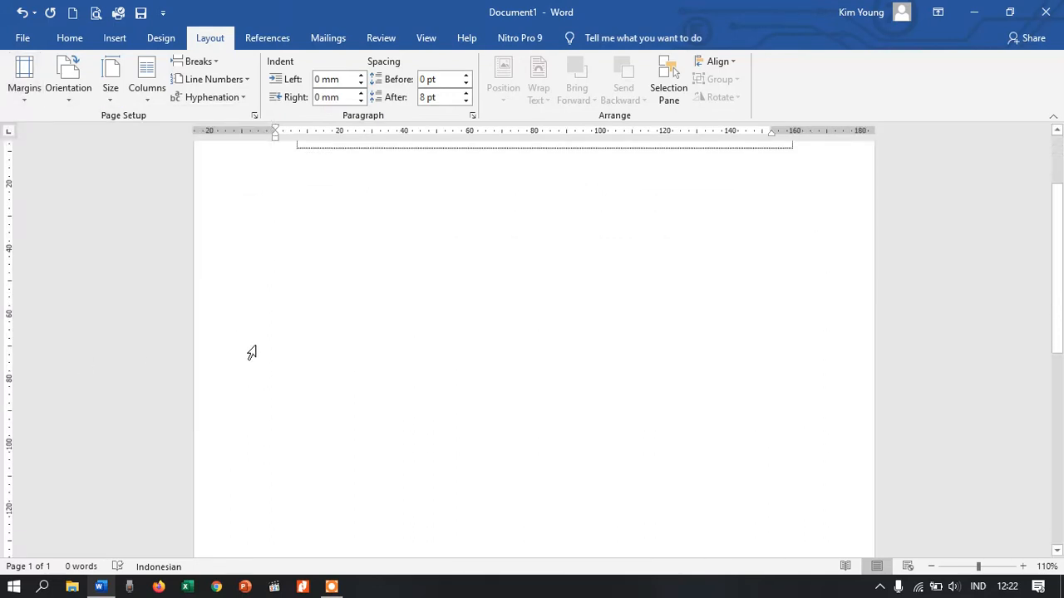
scroll(253, 354, "up", 3)
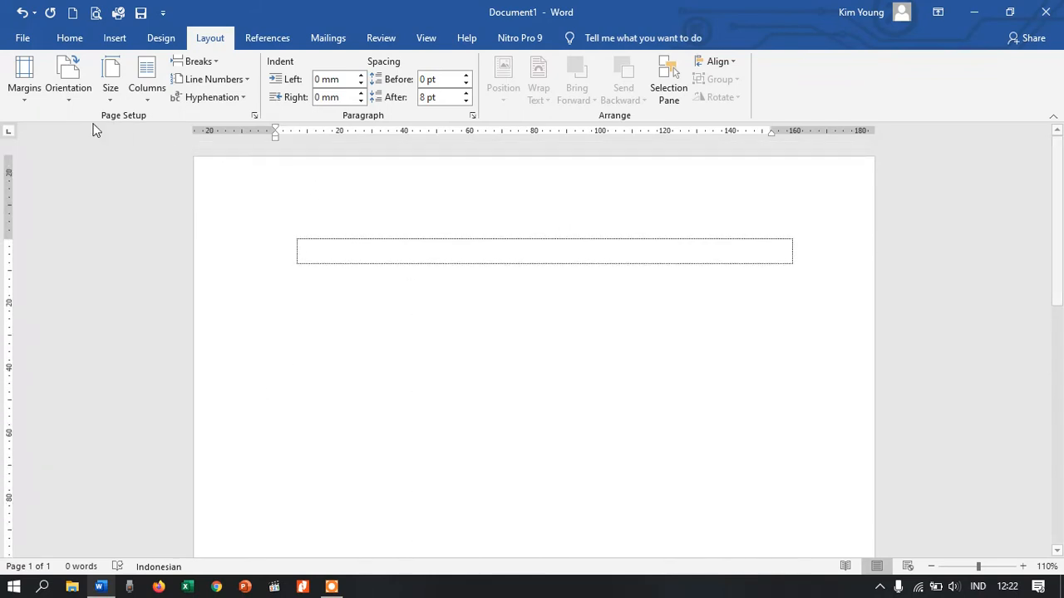
Step: Review the margin presets, inspect the custom margin settings of the mirrored layout, and accept them
left_click(21, 101)
scroll(79, 238, "down", 1)
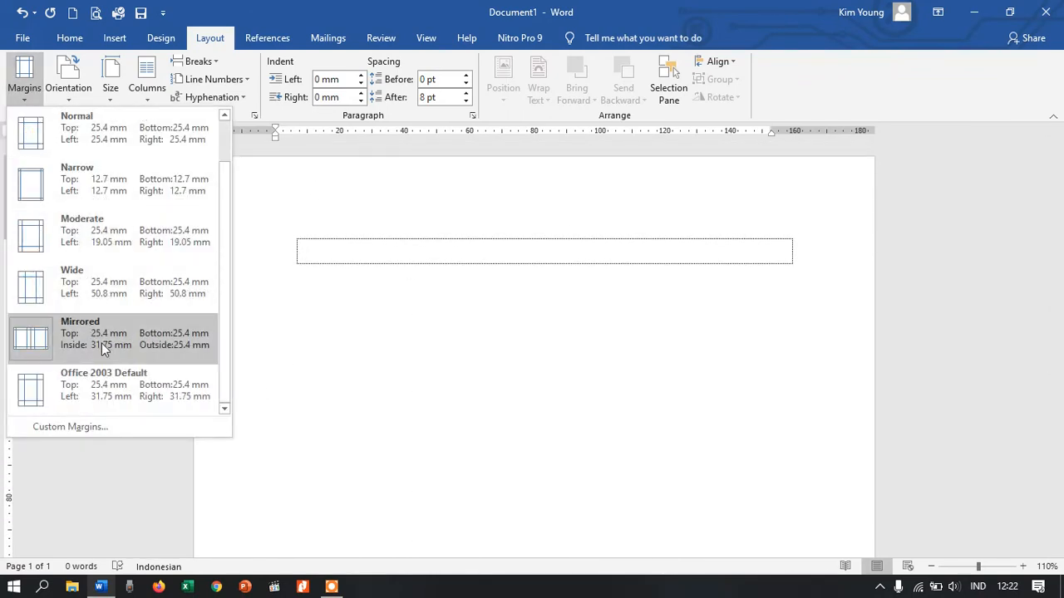
scroll(111, 322, "up", 1)
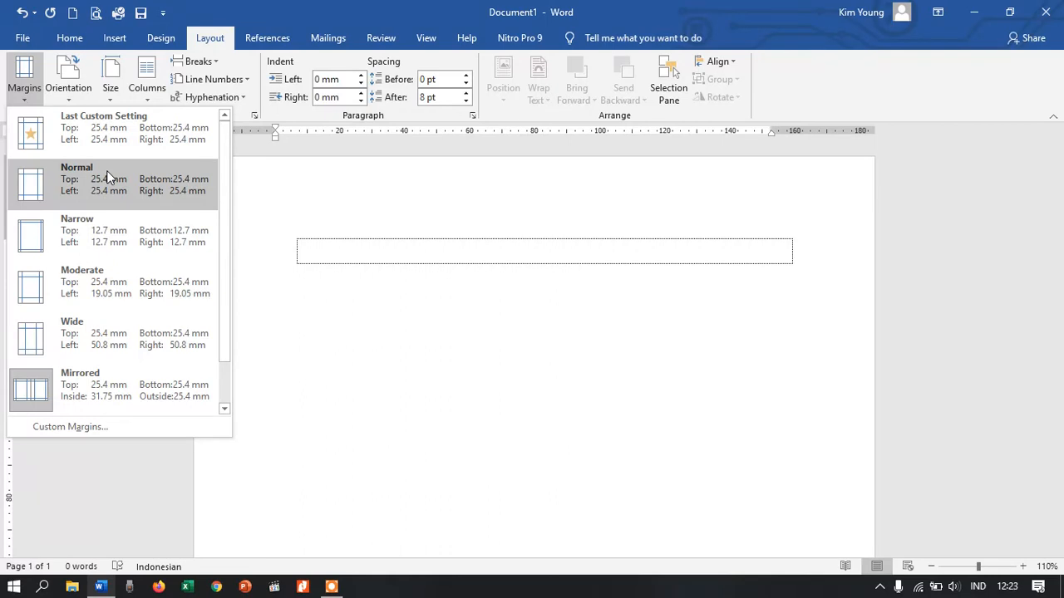
scroll(142, 311, "down", 1)
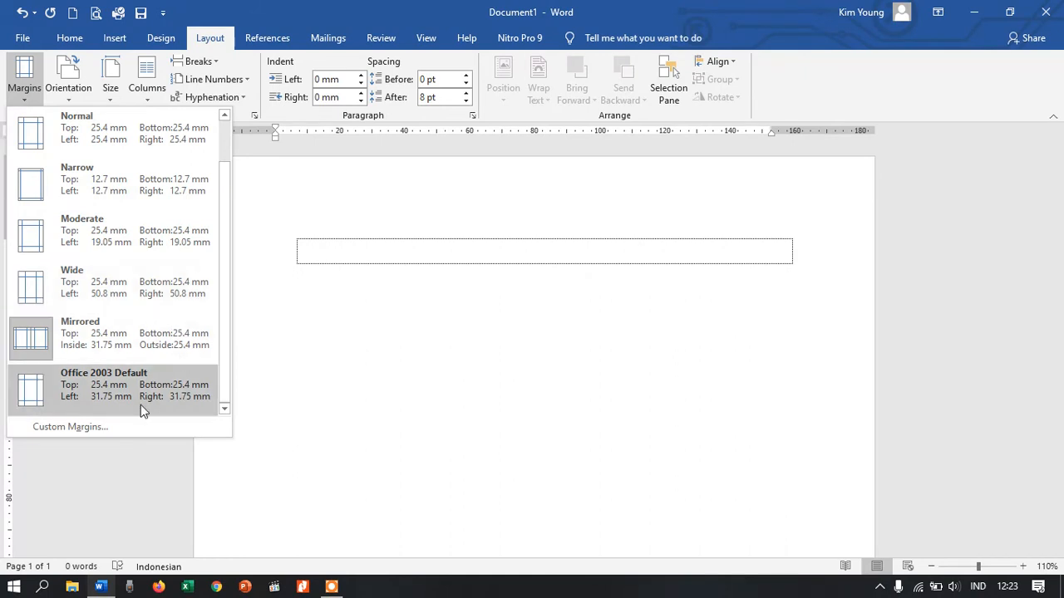
left_click(72, 428)
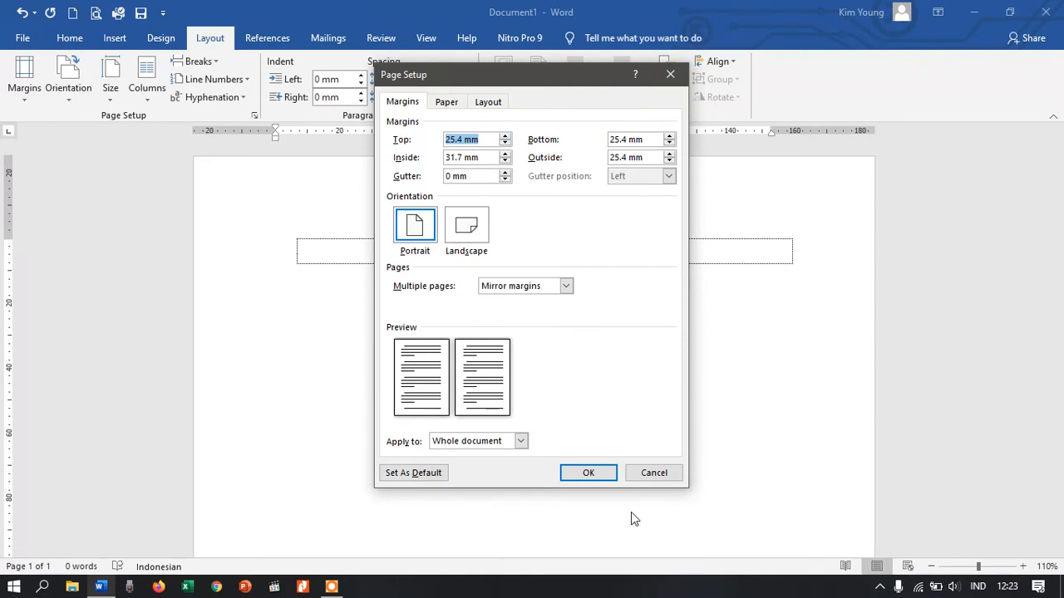
left_click(450, 157)
left_click(586, 472)
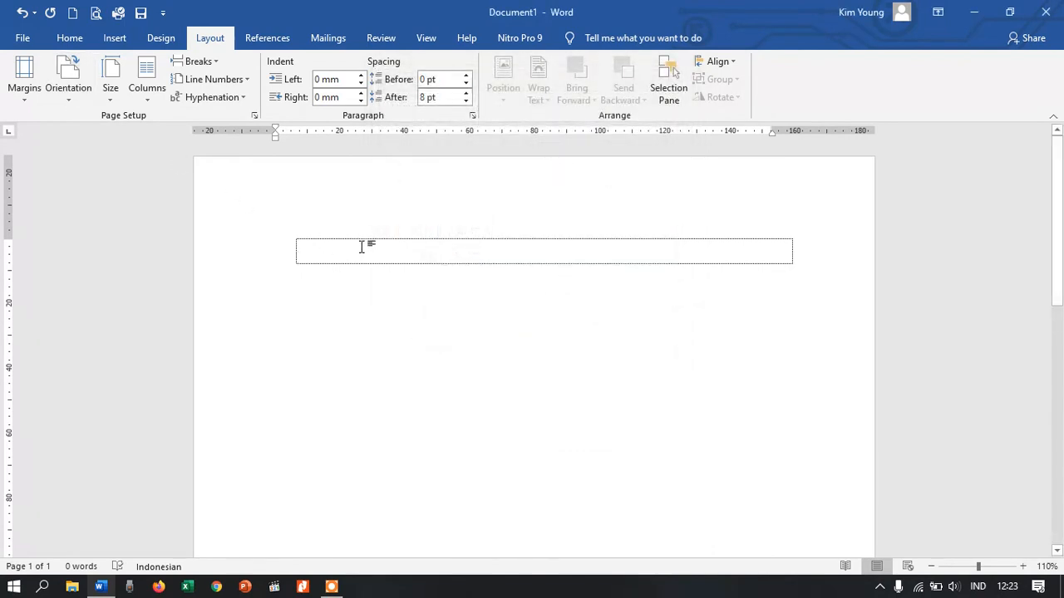
Step: Set custom page margins for the whole document: top 2 cm, bottom 2 cm, left 3 cm and right 2 cm
left_click(24, 83)
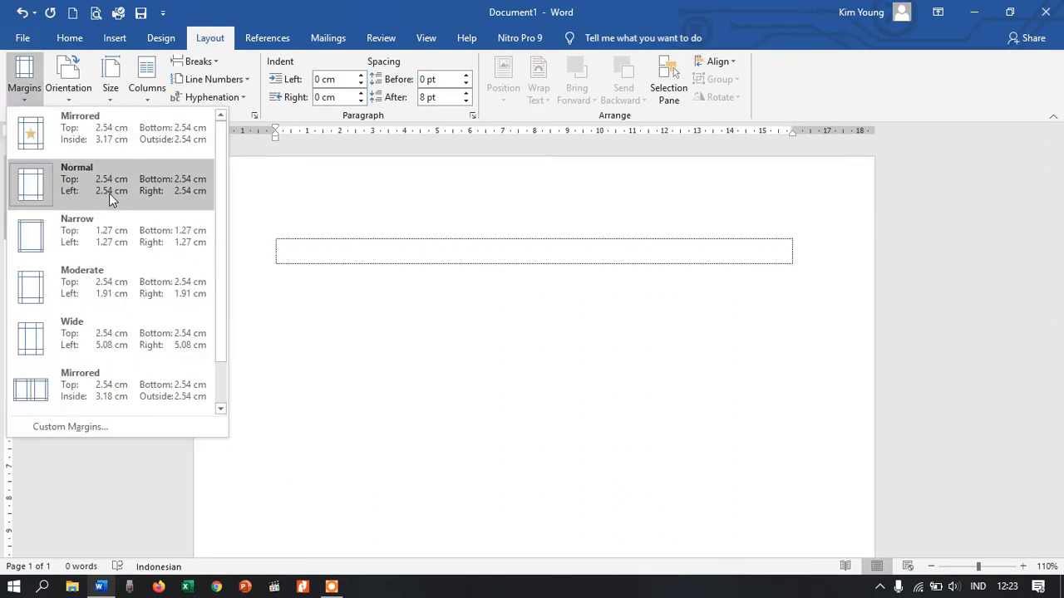
left_click(90, 426)
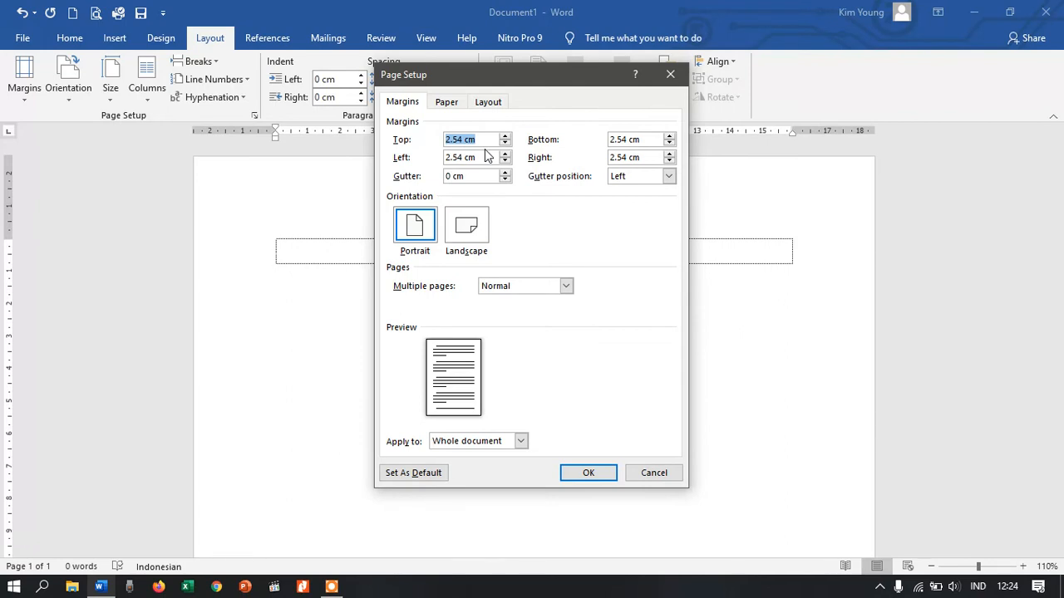
type("3")
key("BackSpace")
type("2")
key("Tab")
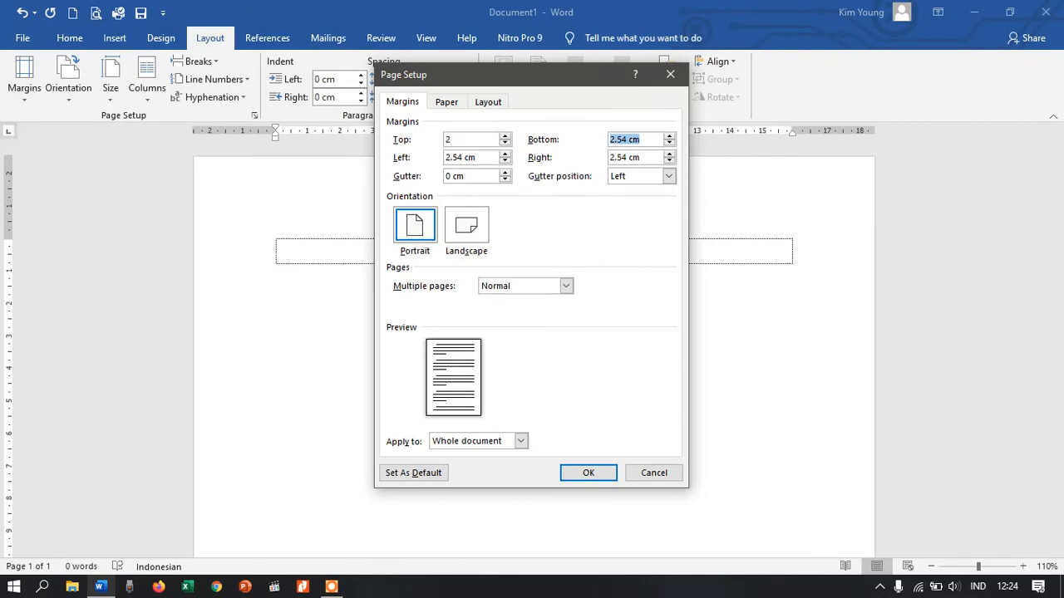
type("2")
key("Tab")
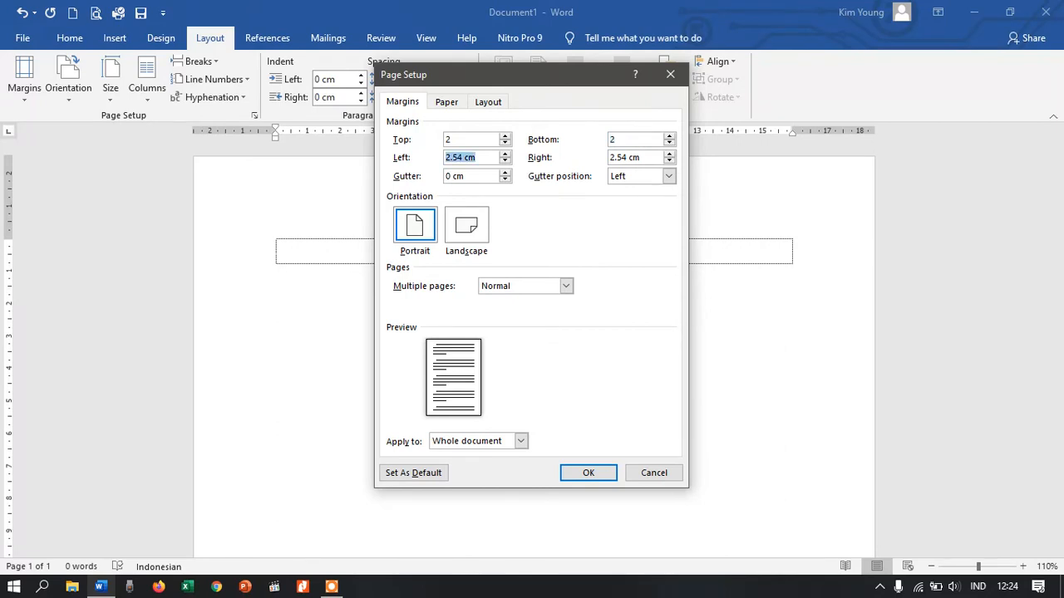
type("3")
key("Tab")
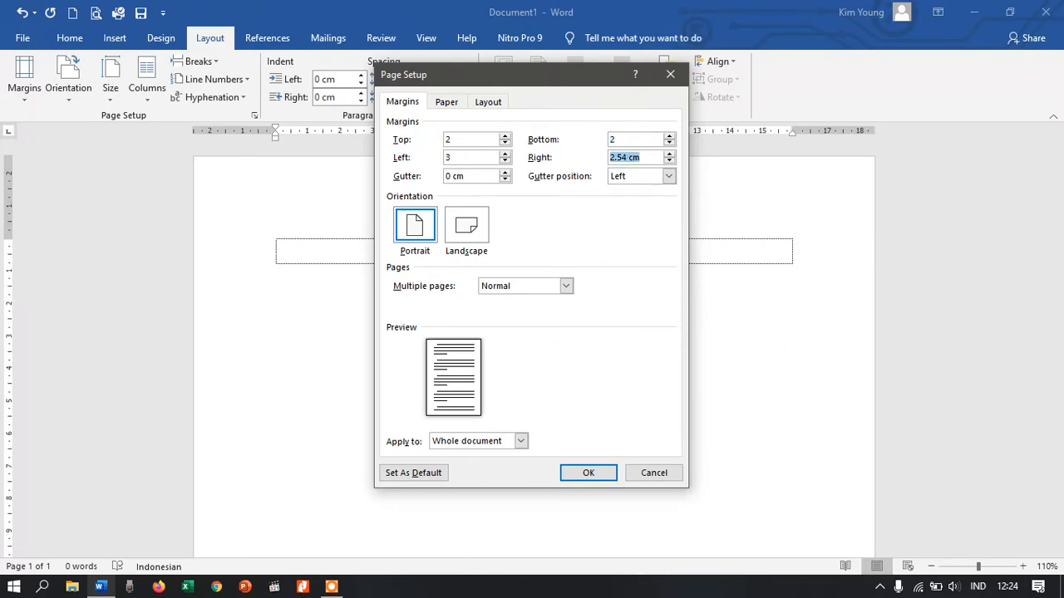
type("2")
left_click(564, 475)
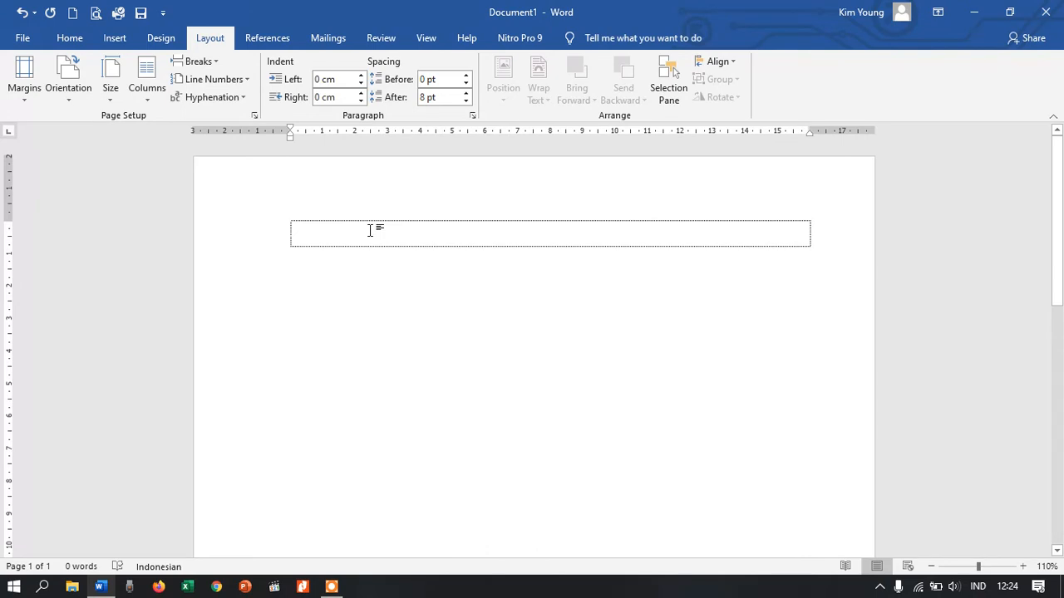
Step: Examine the available paper sizes, including the Custom size option with its width and height settings, and leave without applying a change
left_click(110, 87)
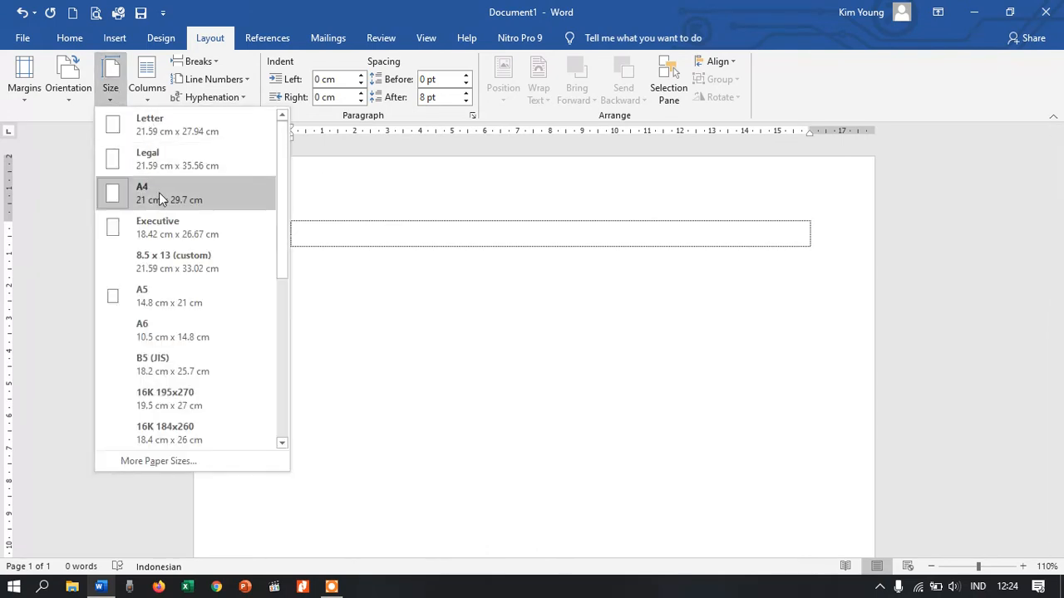
scroll(228, 320, "down", 5)
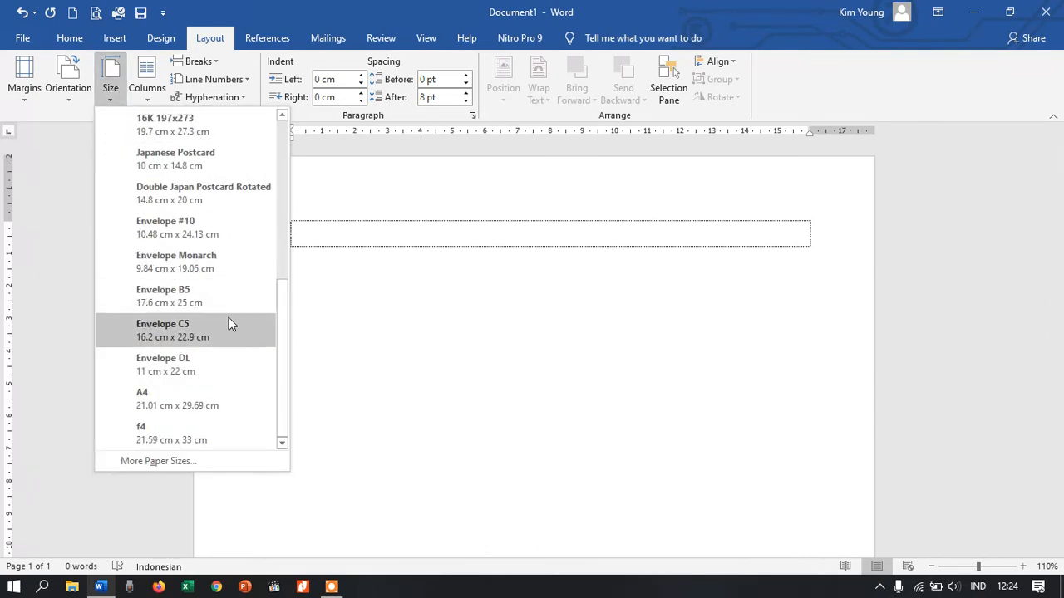
left_click(182, 461)
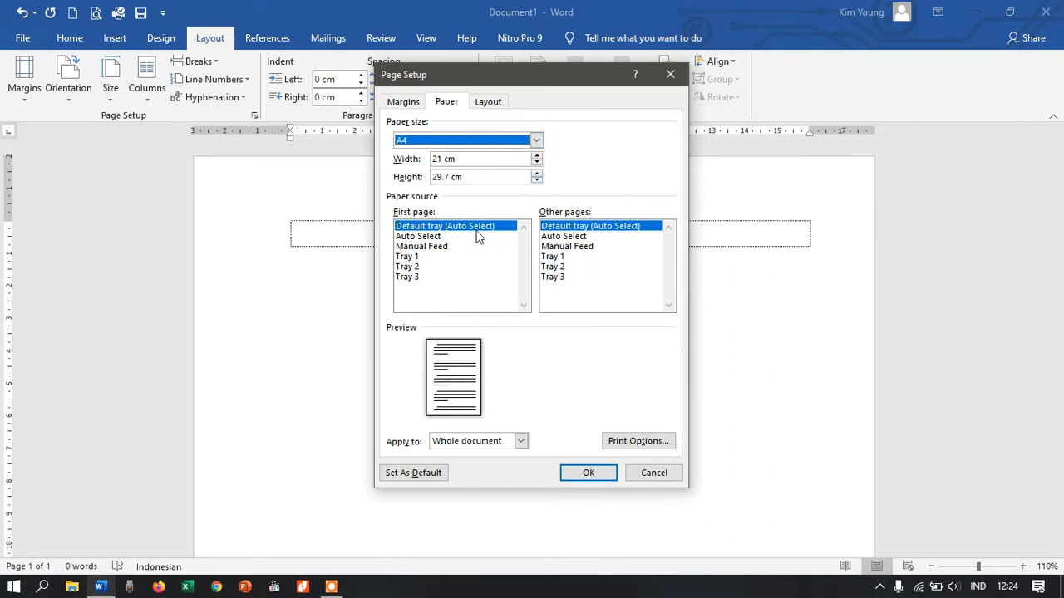
left_click(536, 139)
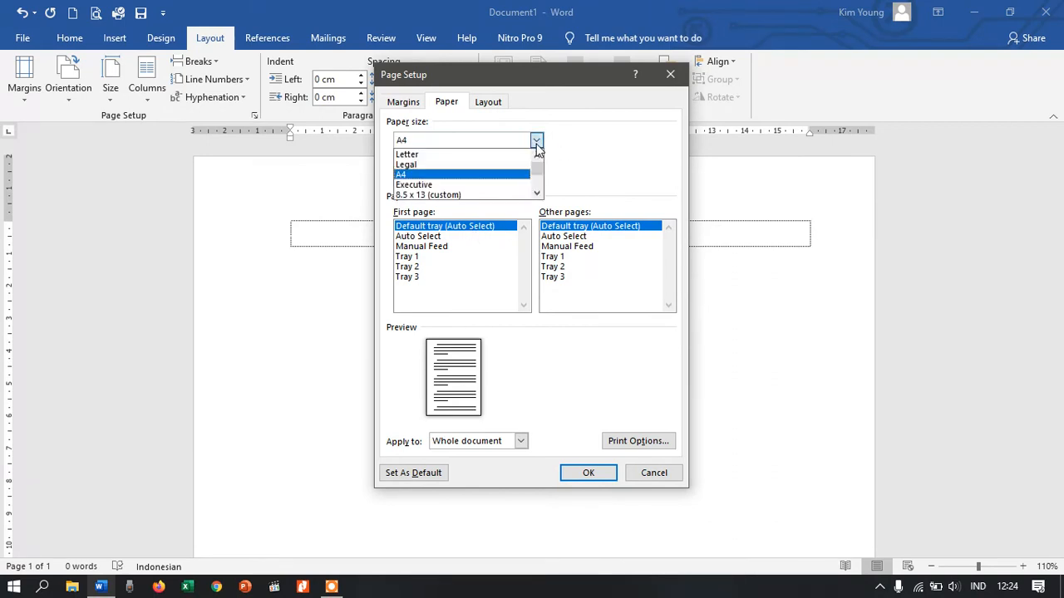
scroll(519, 177, "down", 2)
scroll(520, 177, "down", 4)
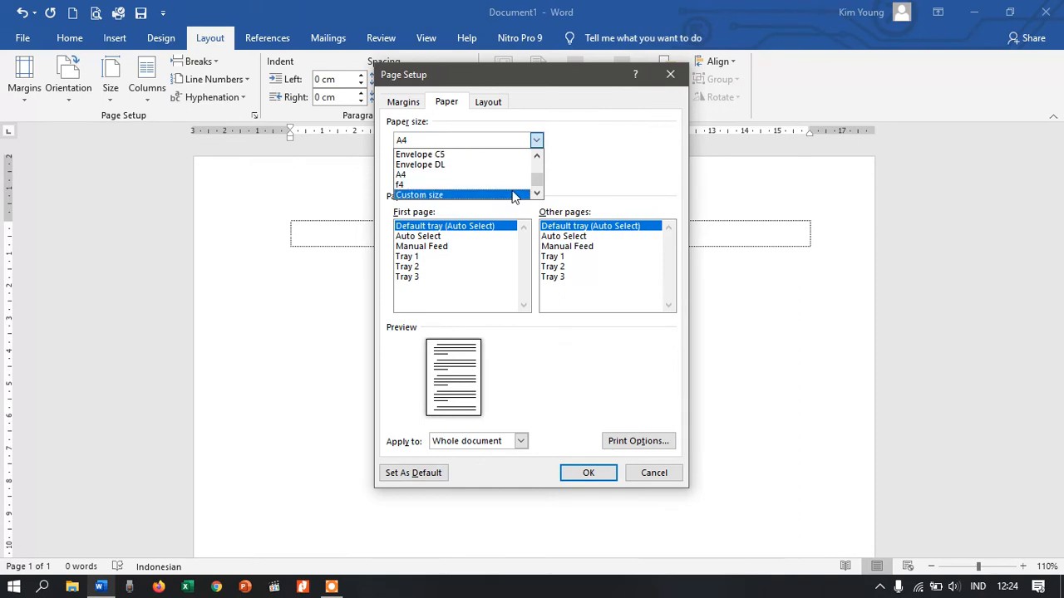
left_click(496, 195)
left_click(470, 159)
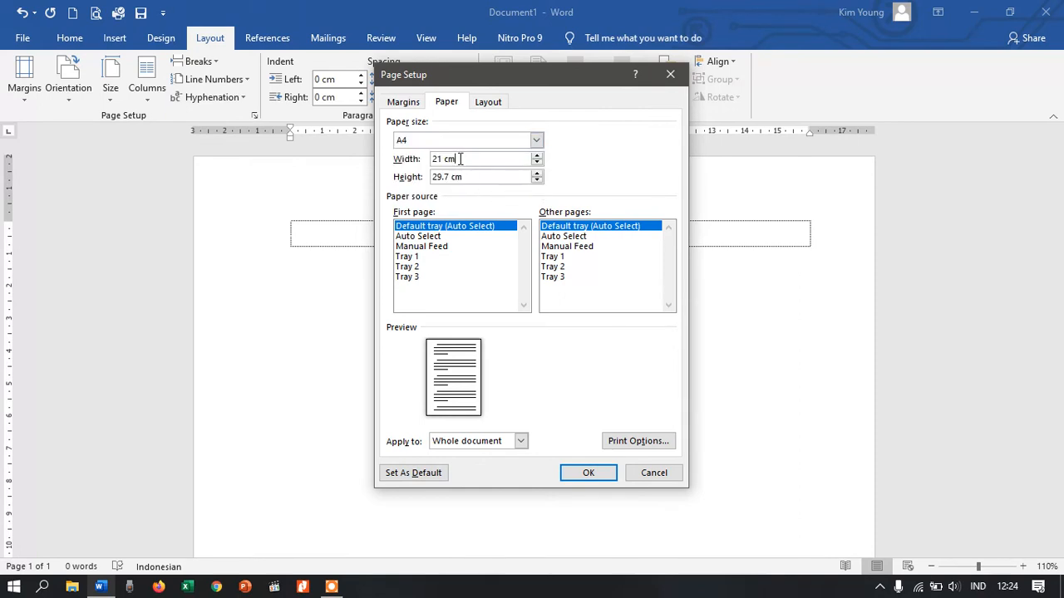
left_click(462, 159)
left_click(654, 473)
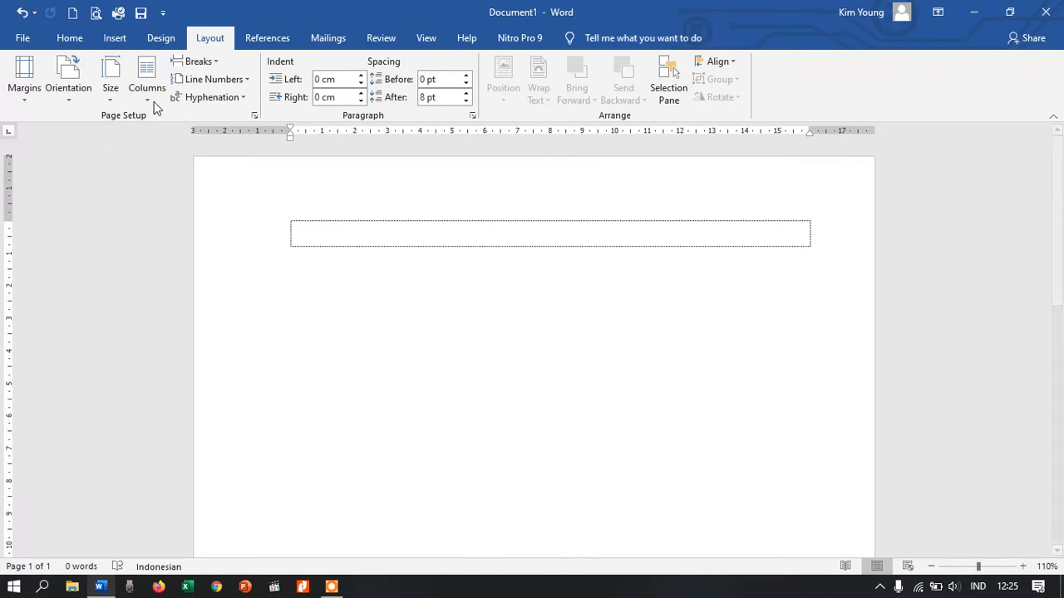
Step: Choose Portrait as the page orientation, and change it to Landscape to inspect the wide page
left_click(75, 98)
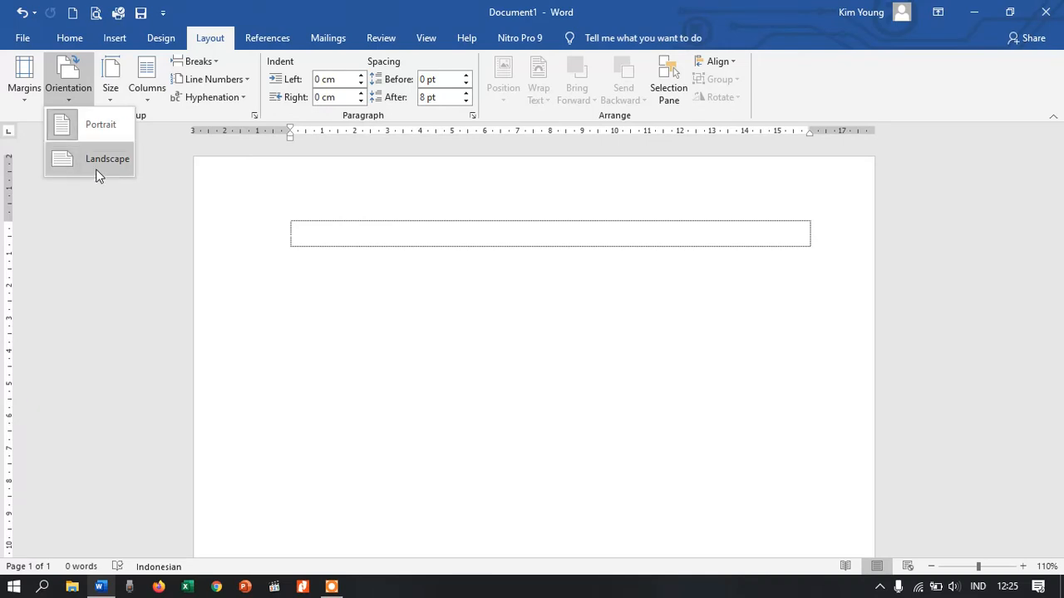
left_click(97, 137)
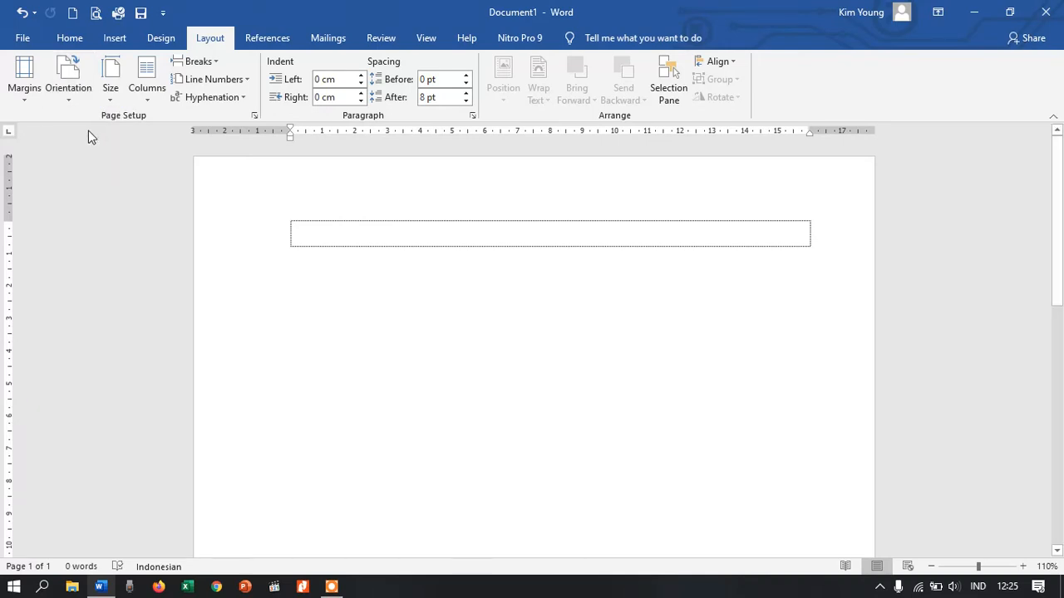
left_click(75, 96)
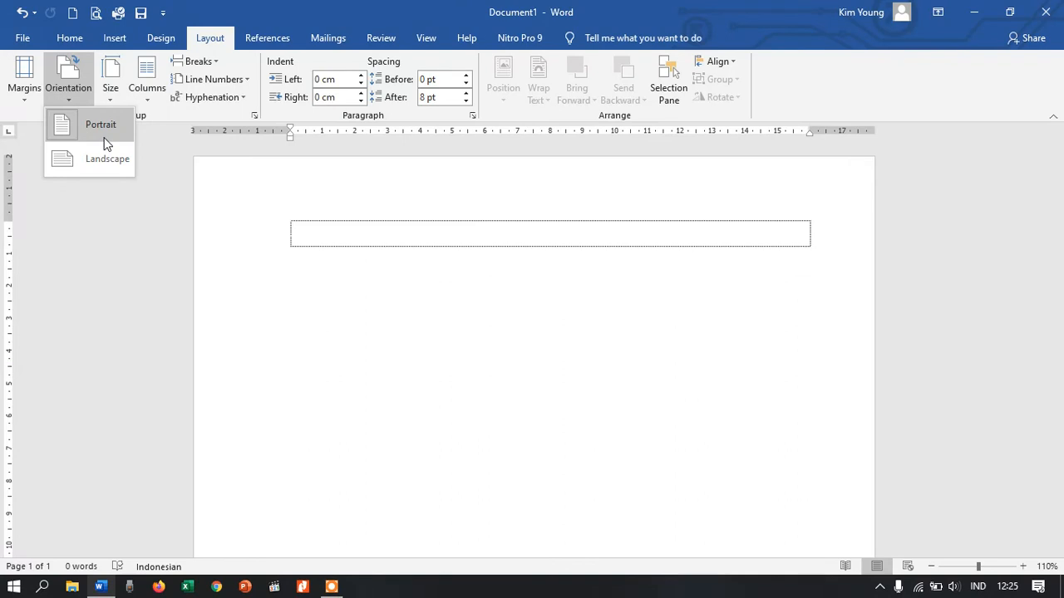
left_click(83, 158)
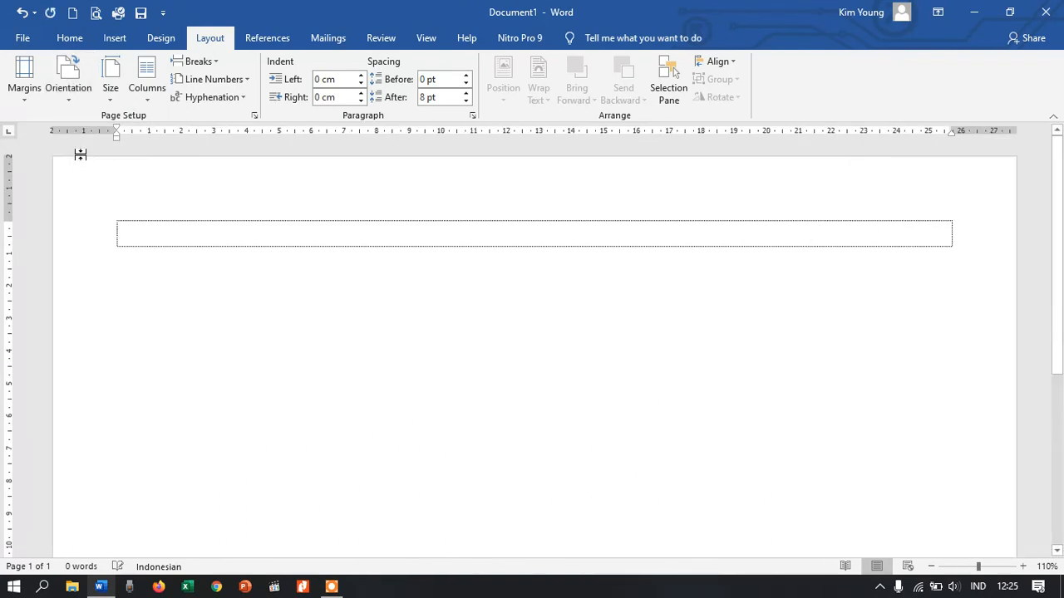
scroll(294, 292, "down", 3)
scroll(294, 292, "up", 3)
scroll(292, 293, "down", 2)
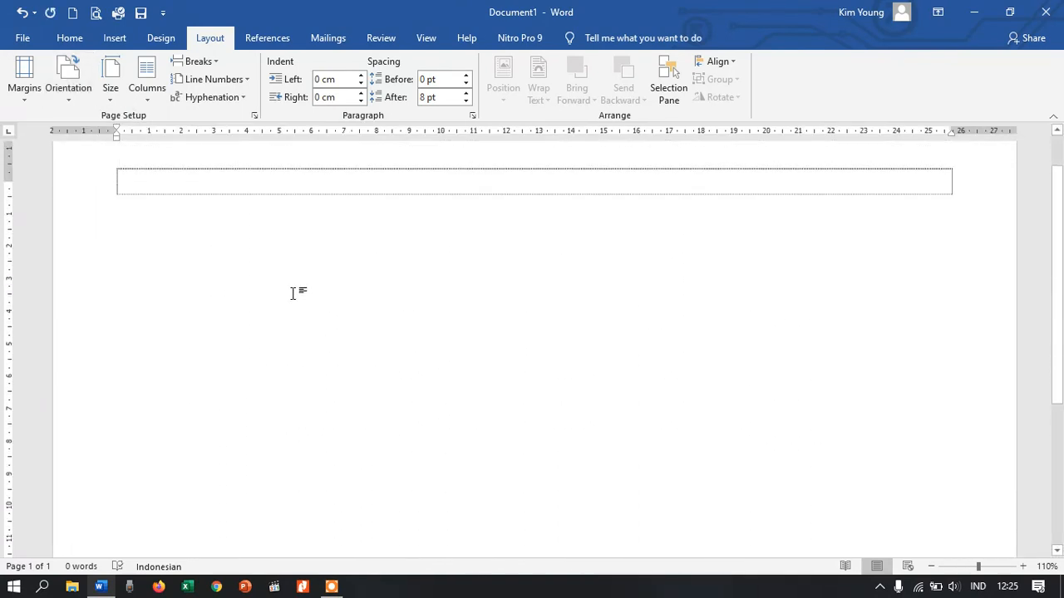
scroll(304, 293, "up", 2)
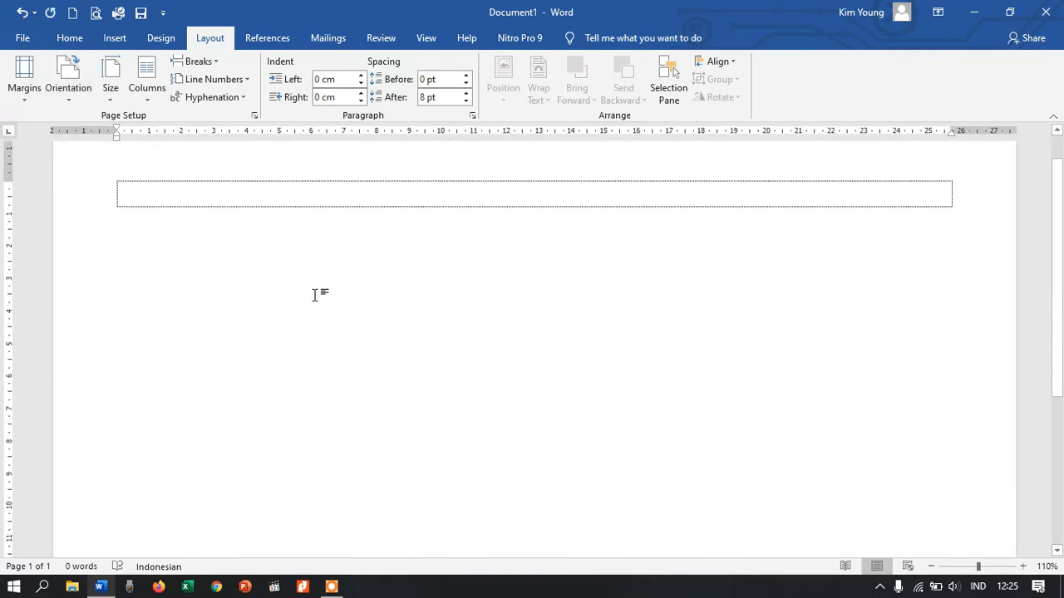
Step: Return the page orientation to Portrait
left_click(73, 89)
left_click(93, 125)
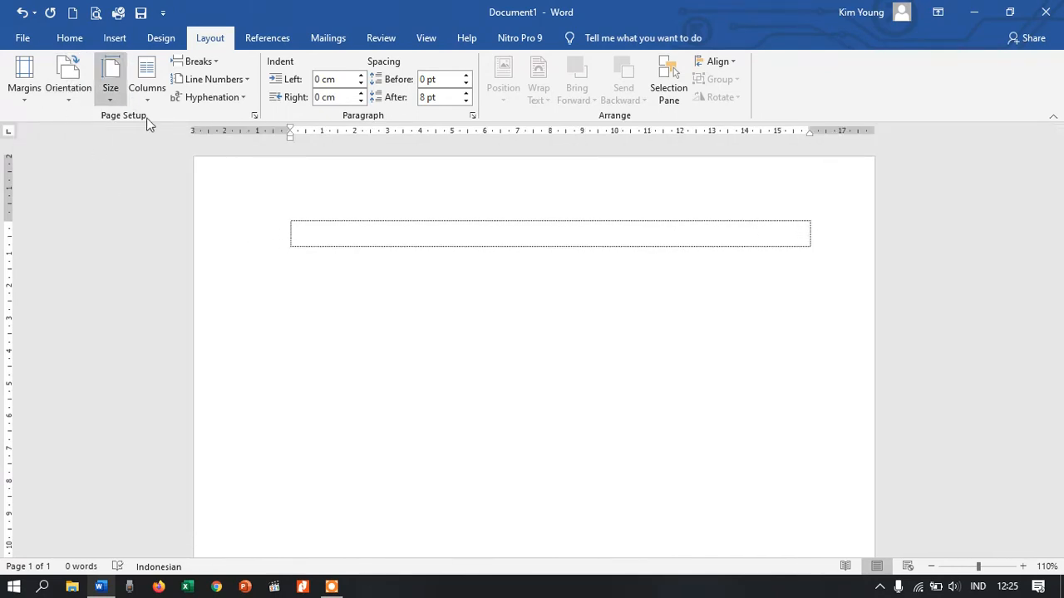
Step: Change the page orientation to Landscape with the page shown at 50% zoom, and set it back to Portrait
left_click(931, 569)
left_click(930, 569)
left_click(930, 570)
left_click(931, 569)
left_click(930, 569)
left_click(931, 569)
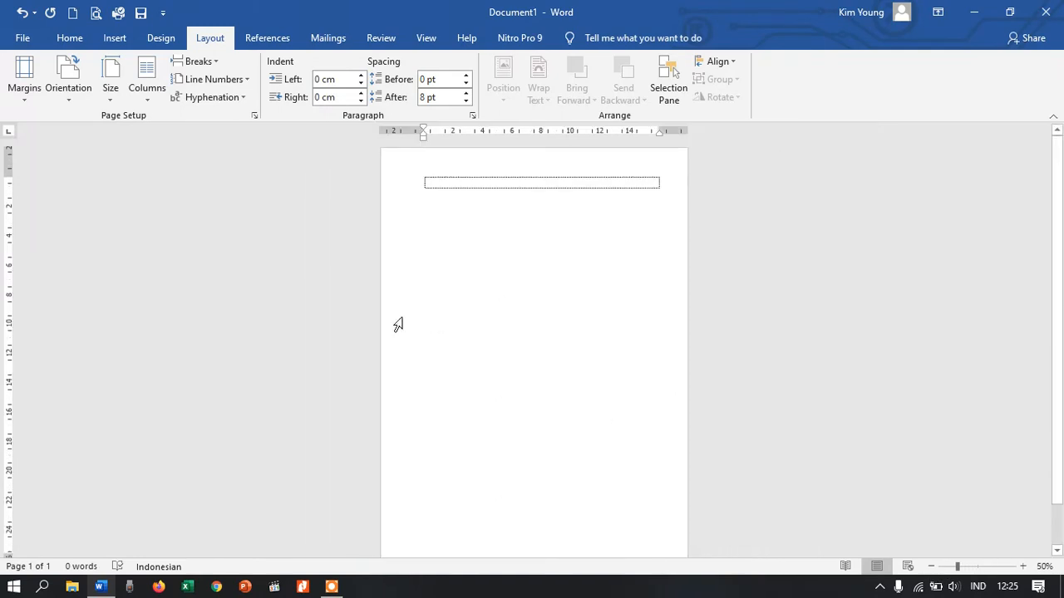
left_click(65, 87)
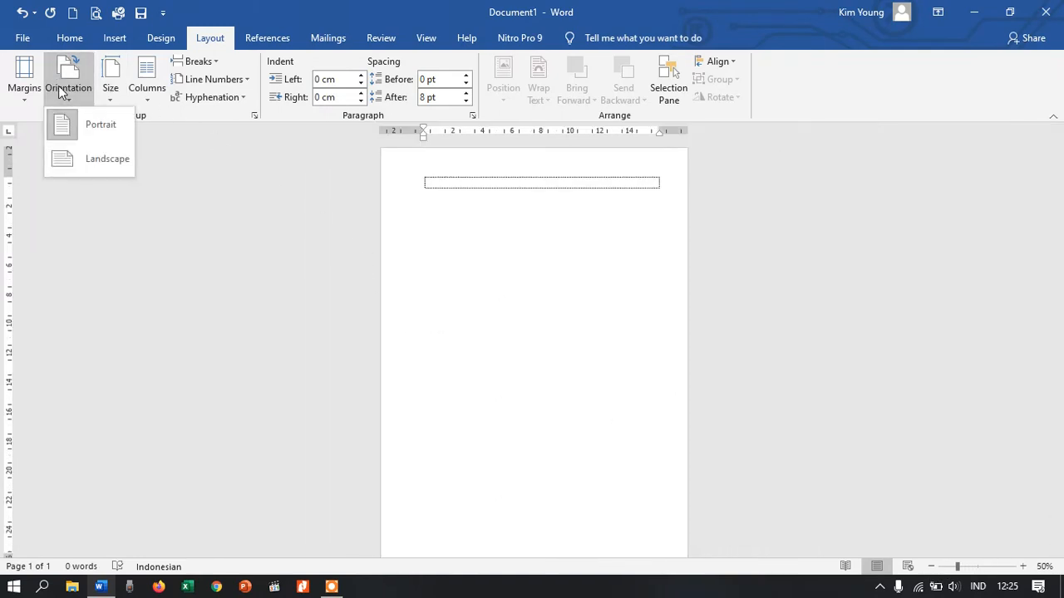
left_click(84, 158)
left_click(75, 93)
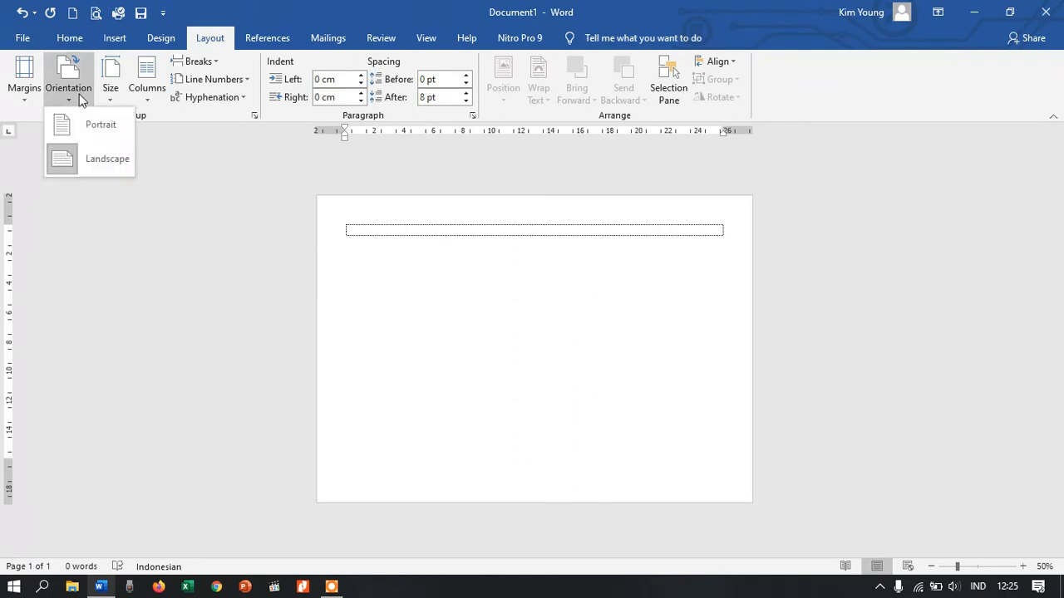
left_click(92, 124)
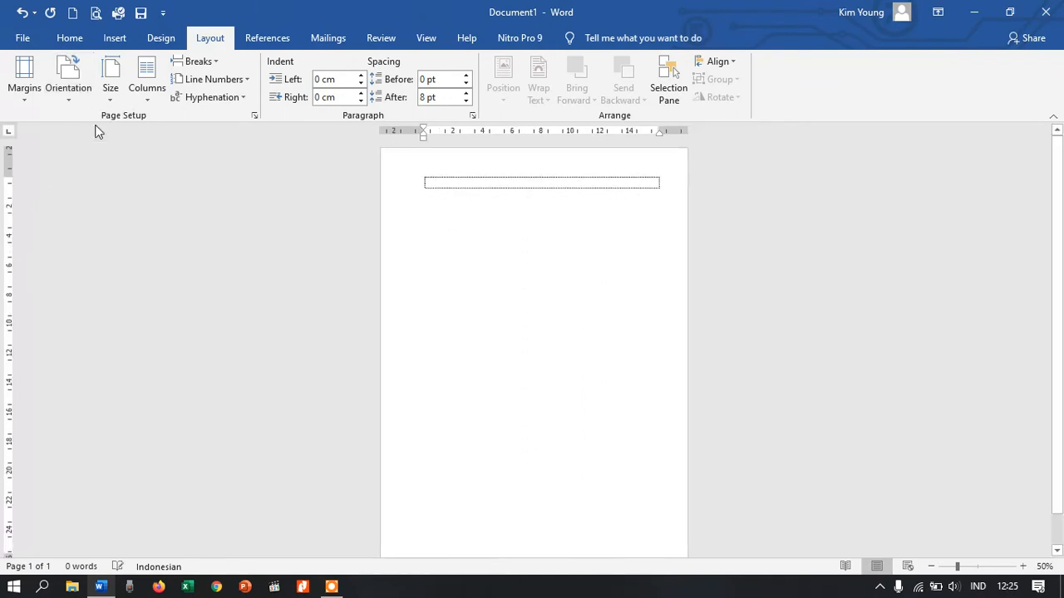
Step: Lay out the page in two columns and enter random filler letters that wrap onto a second line
left_click(151, 87)
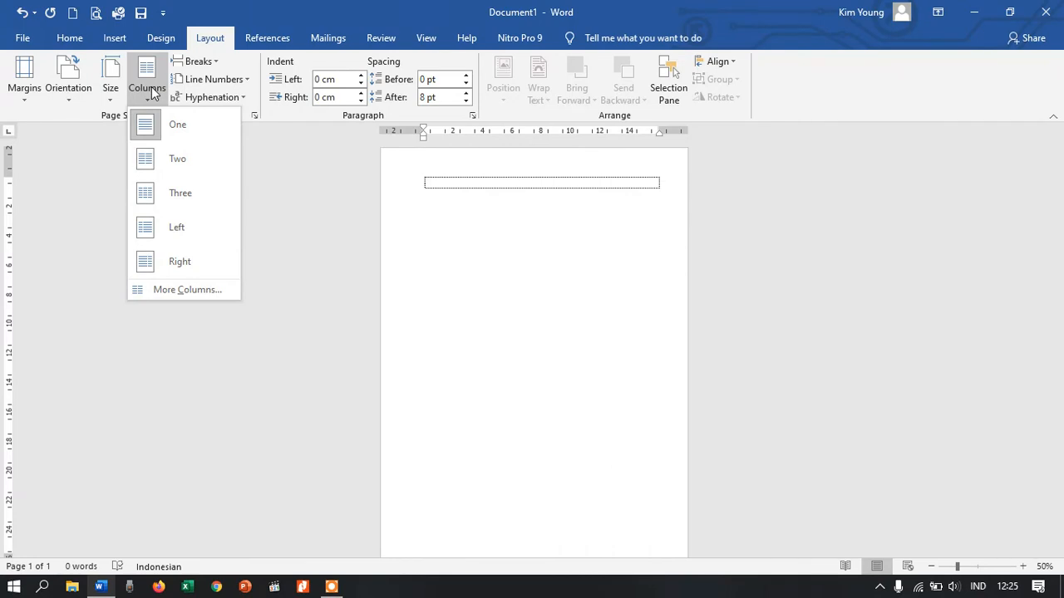
left_click(144, 176)
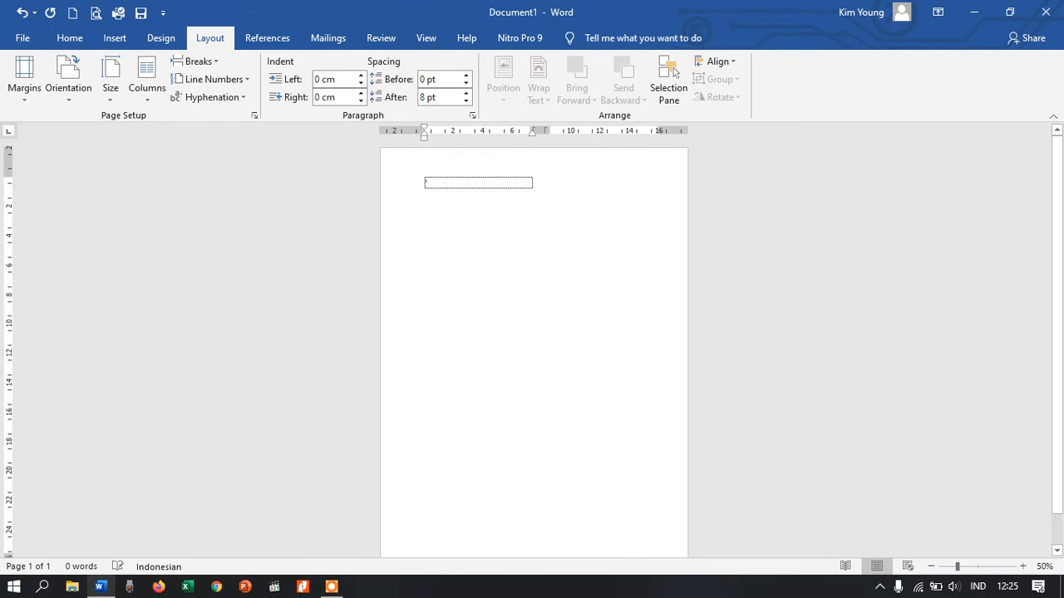
type("slmsdlmsha")
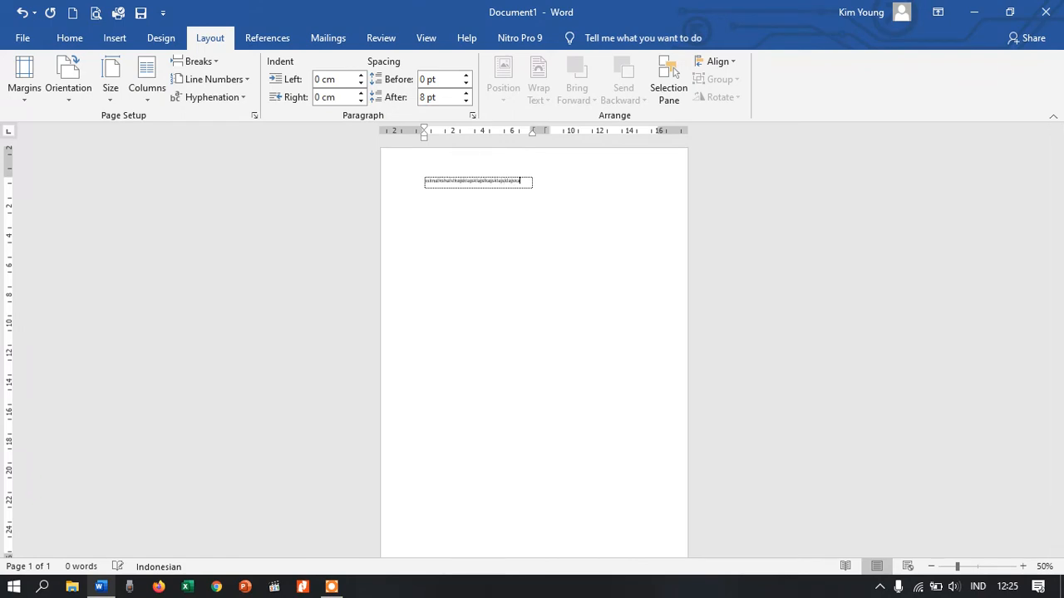
type("asjajaka")
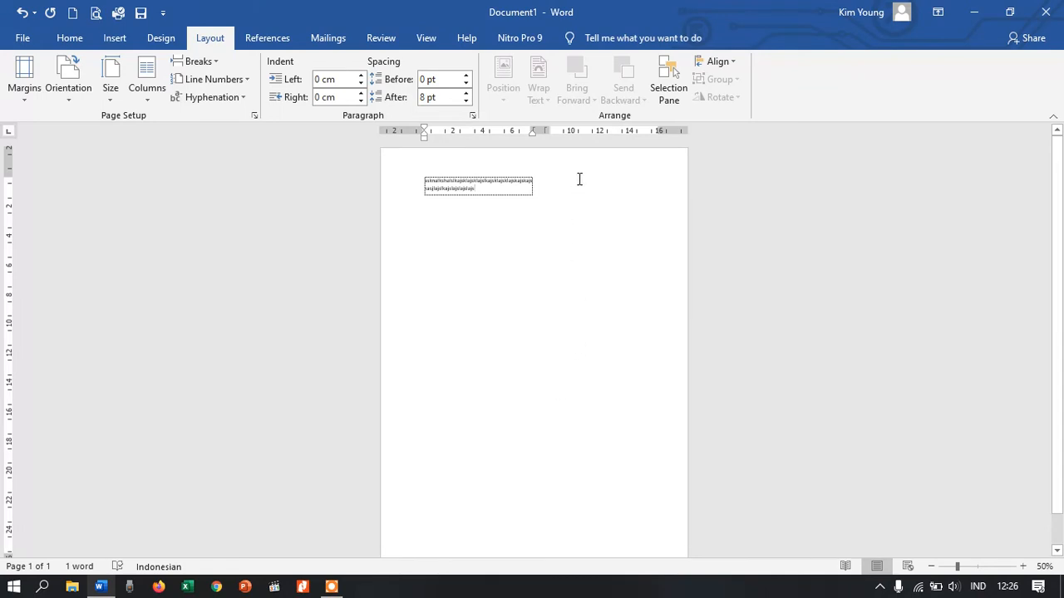
Step: Add blank paragraphs below the filler text until they fill the first column and continue partway down the second
key("Return")
key("Return")
key("Return")
key("Return")
key("Return")
key("Return")
key("Return")
key("Return")
key("Return")
key("Return")
key("Return")
key("Return")
key("Return")
key("Return")
key("Return")
key("Return")
key("Return")
key("Return")
key("Return")
key("Return")
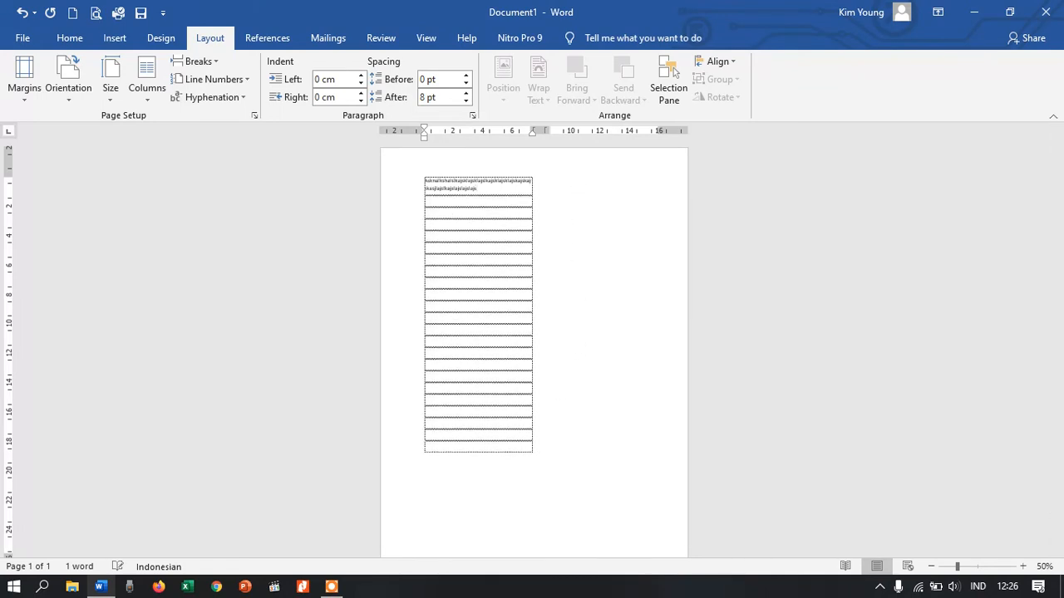
key("Return")
key("Return")
key("Return")
key("Return")
key("Return")
key("Return")
key("Return")
key("Return")
key("Return")
key("Return")
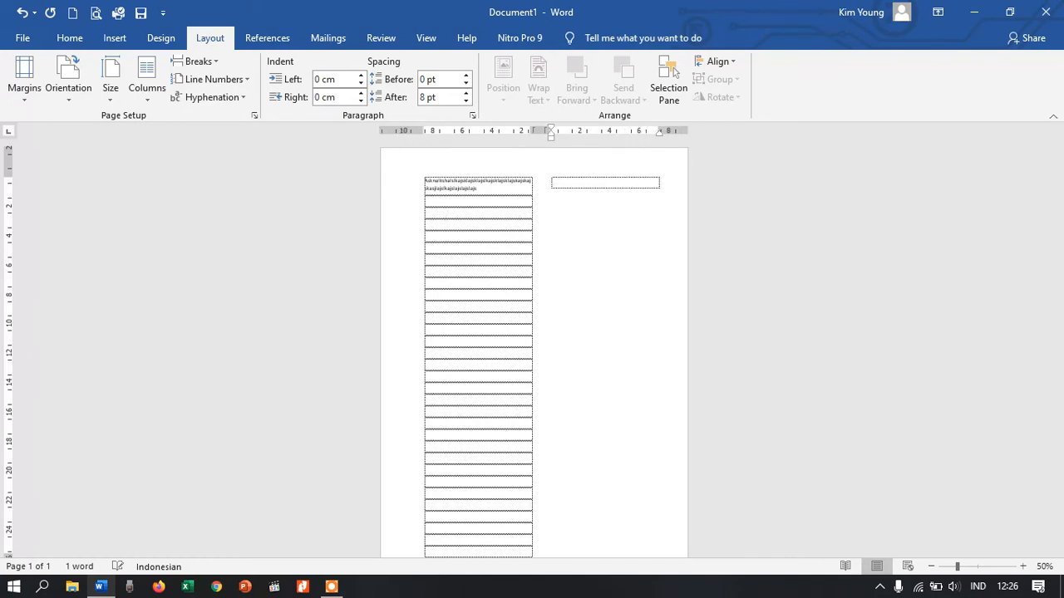
key("Return")
key("Return")
key("Return")
key("Return")
key("Return")
key("Return")
key("Return")
key("Return")
key("Return")
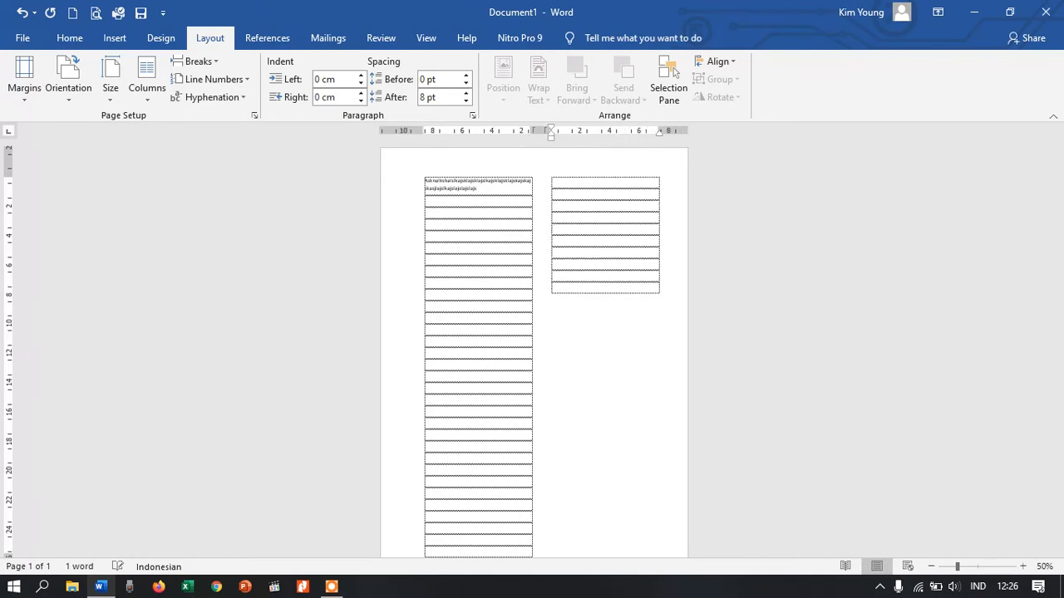
Step: Apply the Three columns layout, and replace it with the Left preset that has a narrow first column
left_click(147, 91)
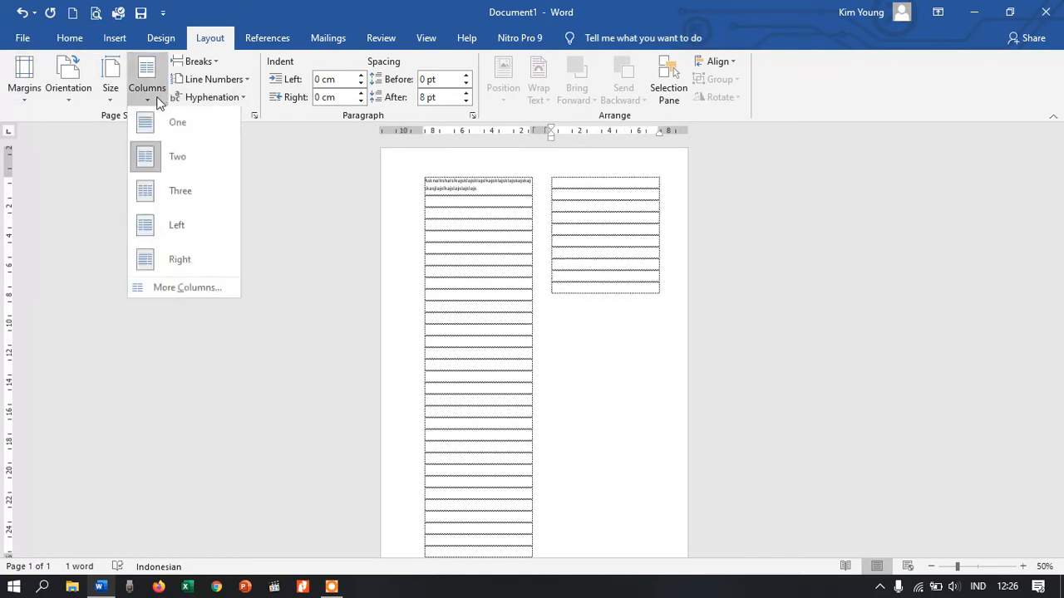
left_click(206, 210)
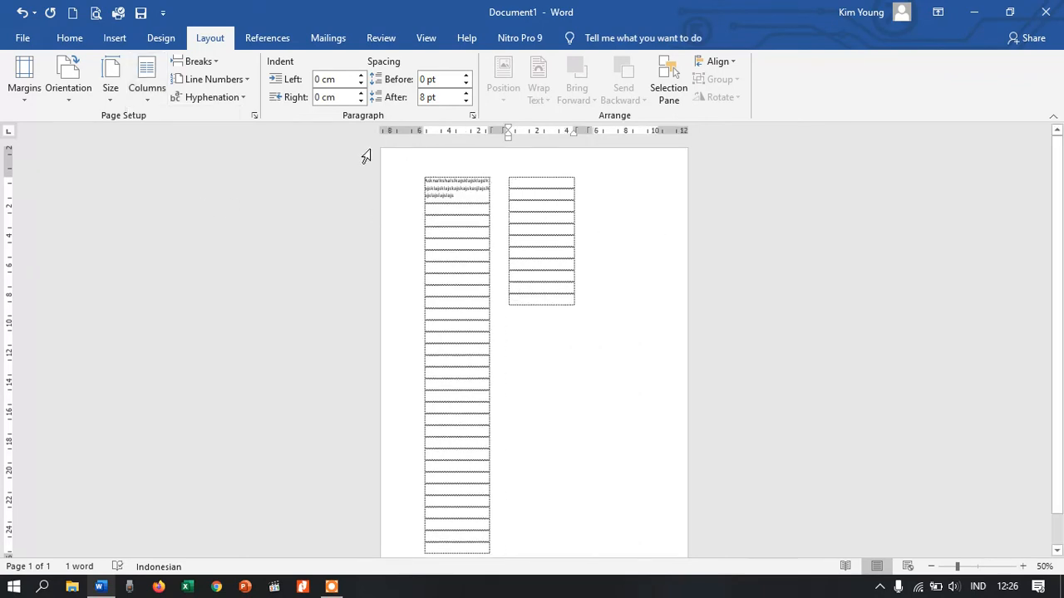
left_click(147, 93)
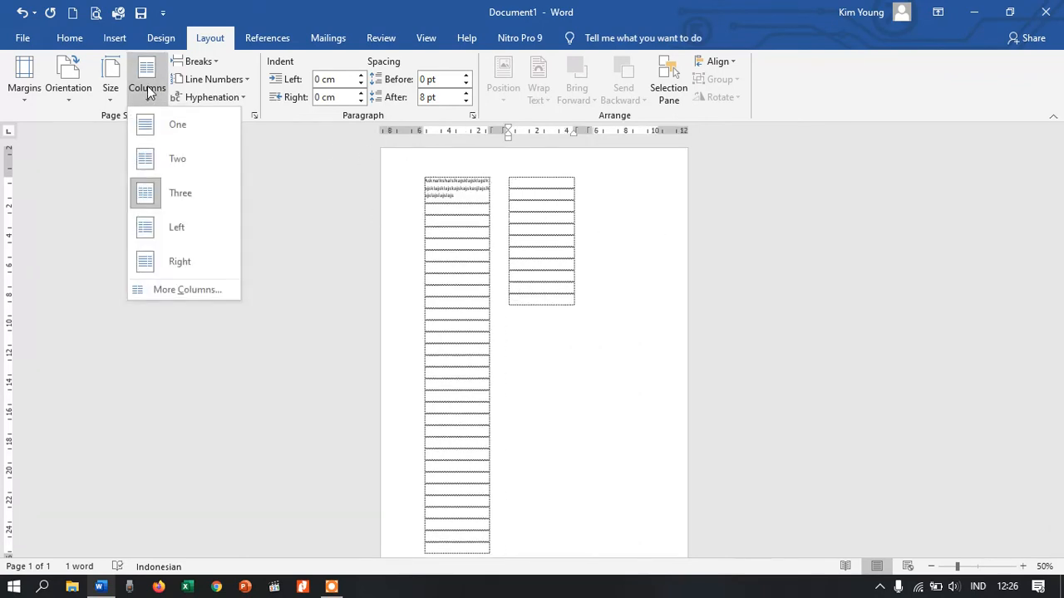
left_click(203, 226)
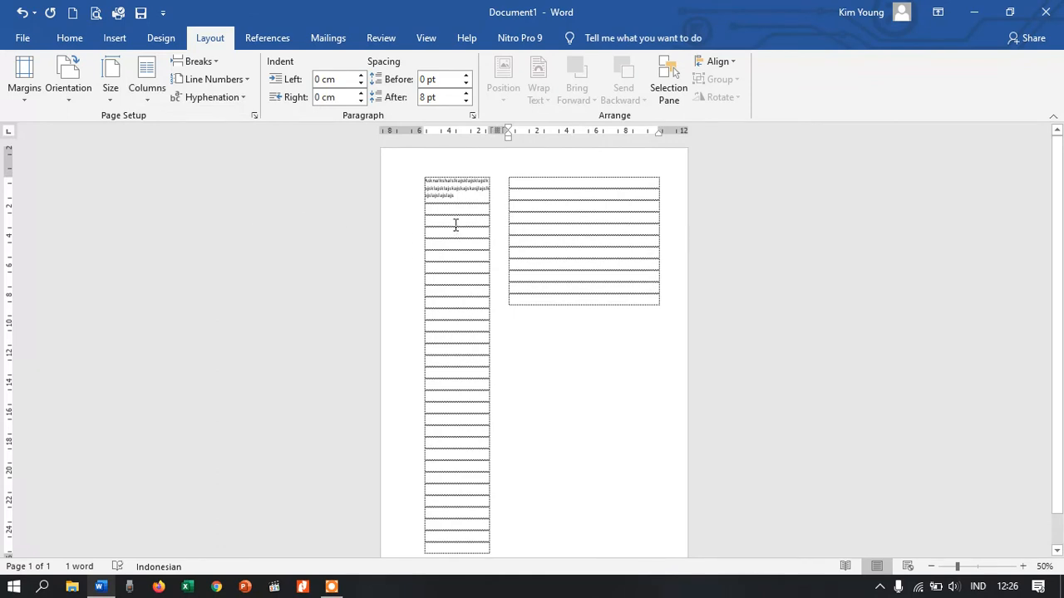
left_click(521, 233)
left_click(483, 219)
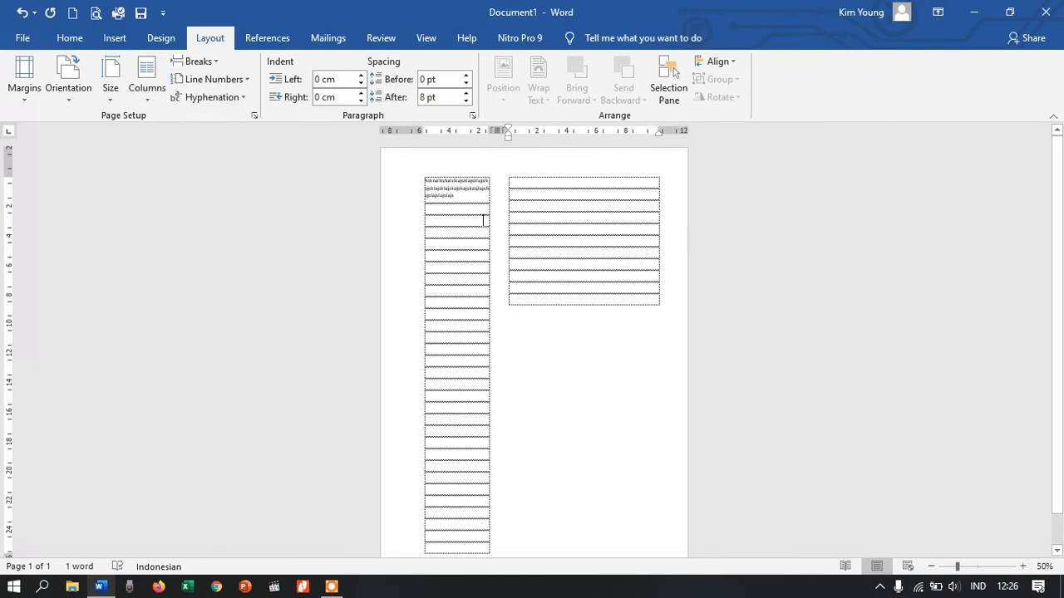
Step: Apply the Right column preset, and return the document to One column
left_click(158, 104)
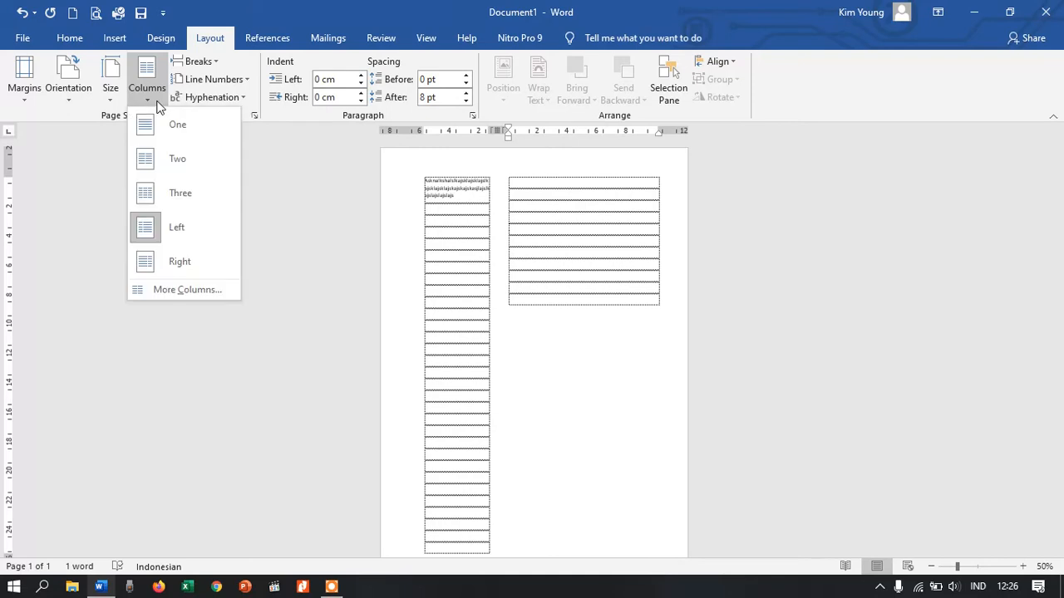
left_click(178, 258)
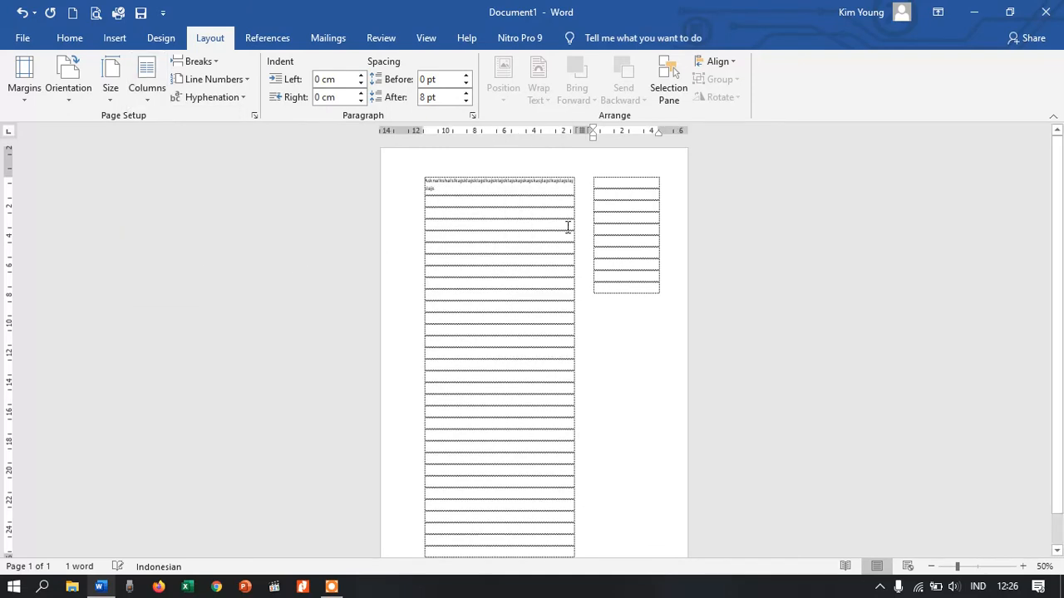
left_click(147, 88)
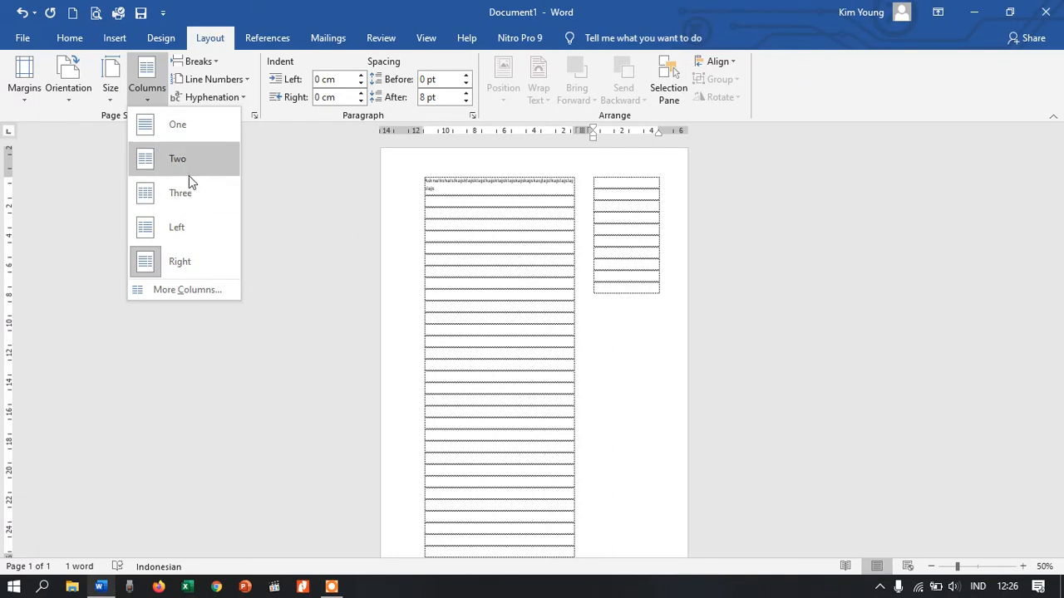
left_click(204, 124)
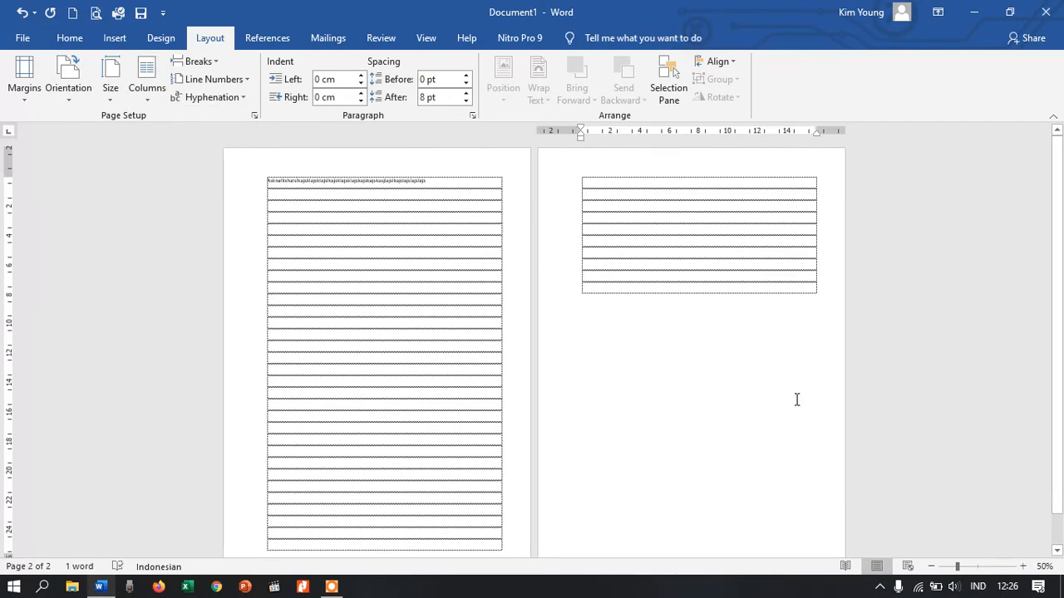
Step: Undo the column changes, blank paragraphs and filler text until the document is empty, viewed at 100% zoom
left_click(1022, 566)
left_click(1022, 566)
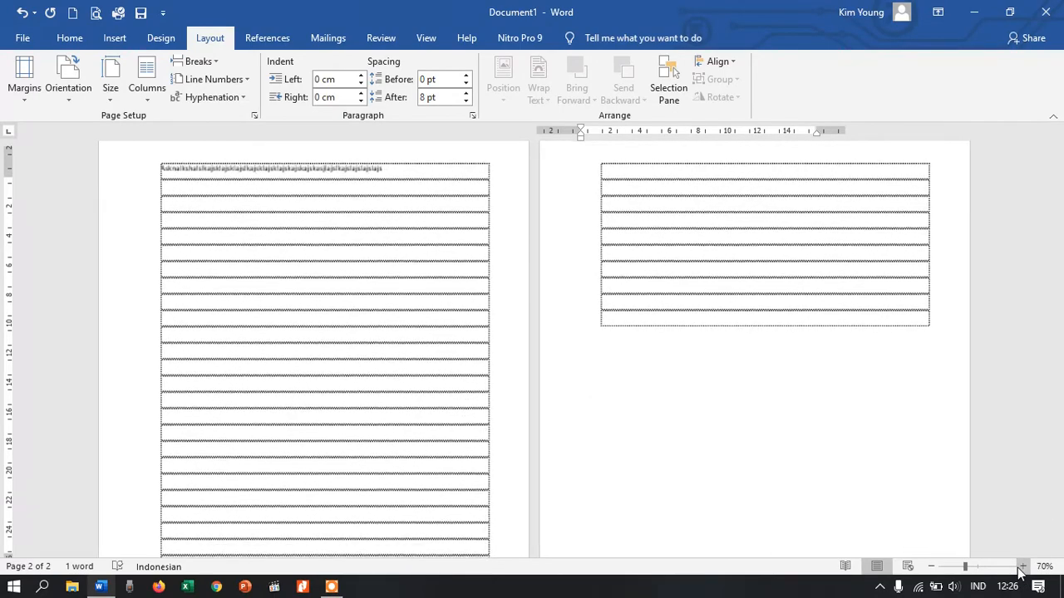
left_click(1023, 566)
left_click(1022, 565)
left_click(1022, 566)
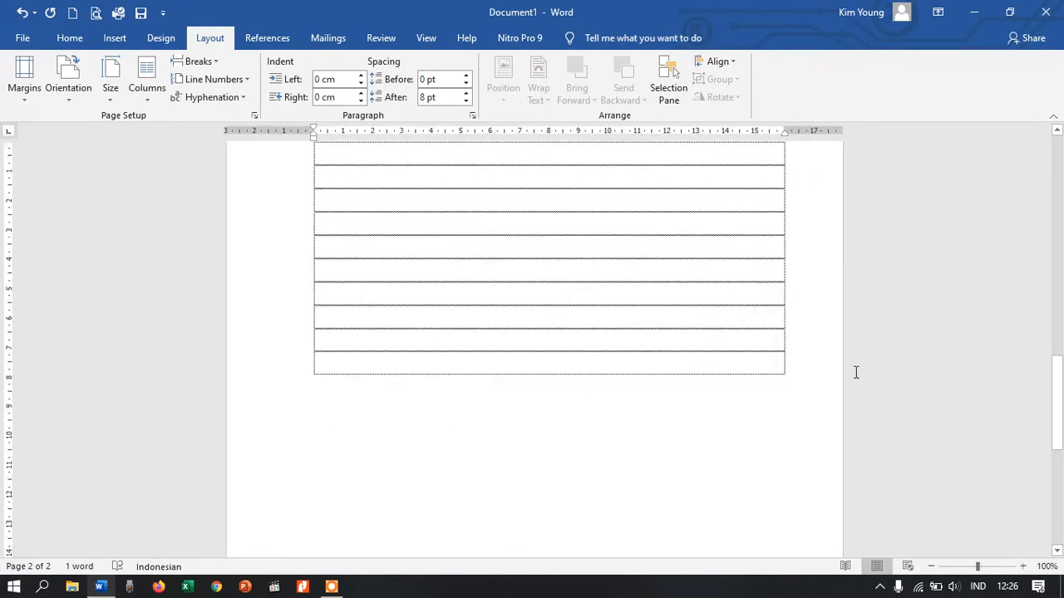
key("ctrl+z")
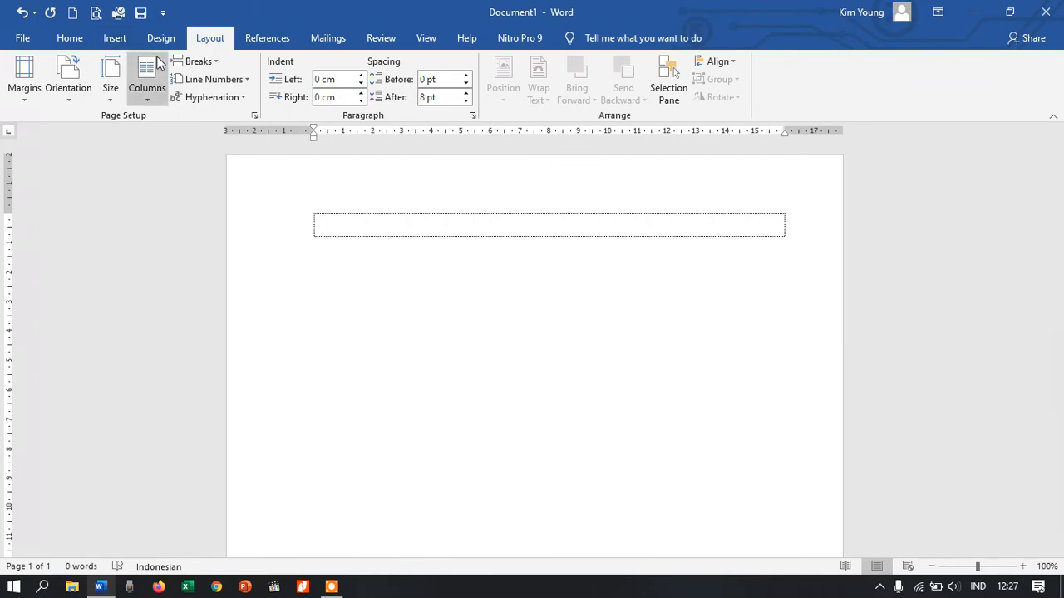
Step: Enter a sample sentence in the first paragraph, made of a person's first name followed by "sedang belajar"
left_click(68, 38)
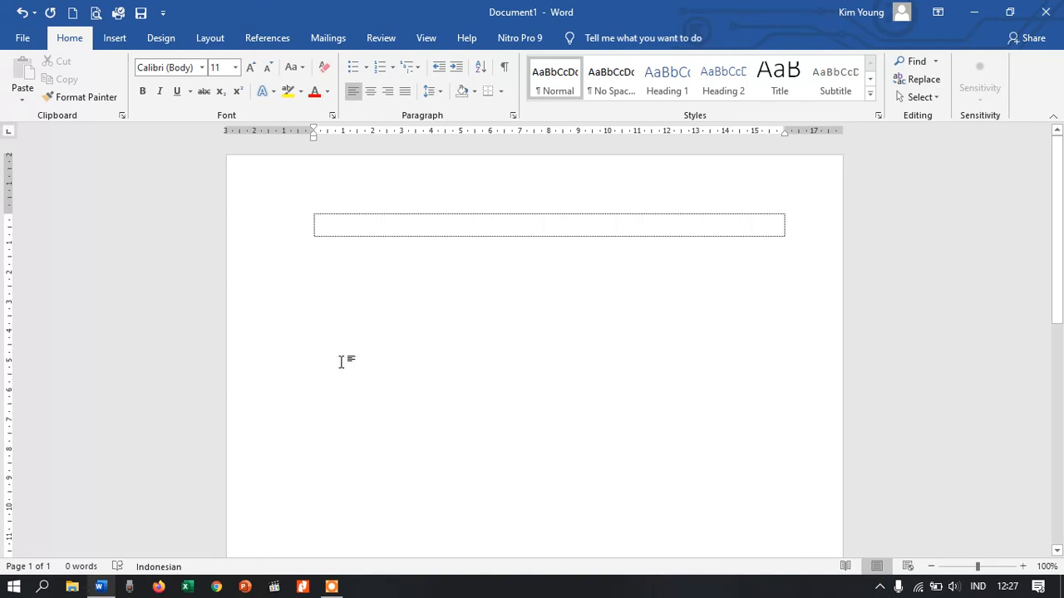
left_click(354, 224)
type("Budi seda")
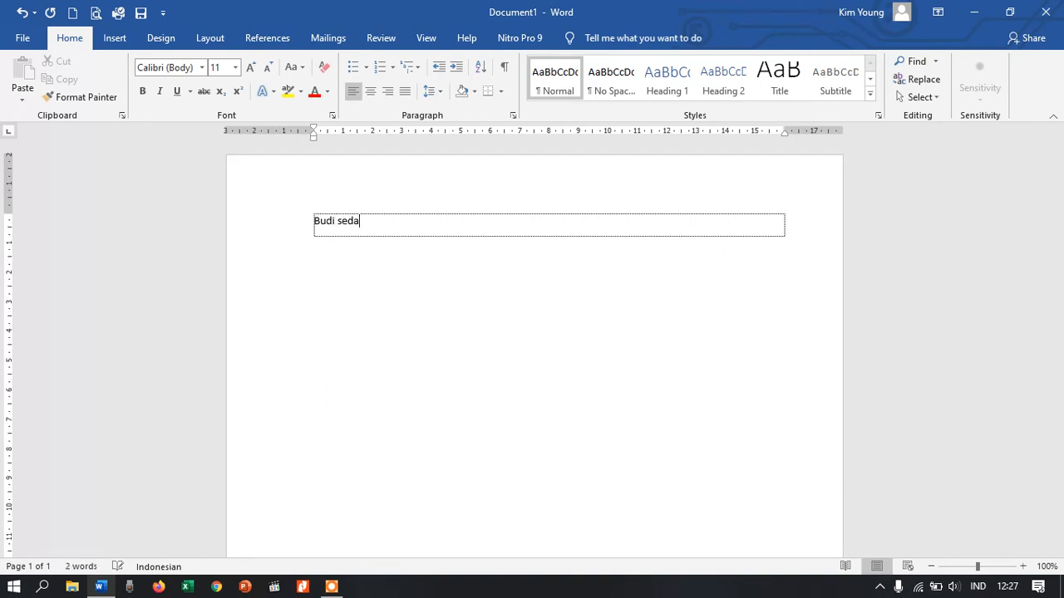
type("ng belajaran")
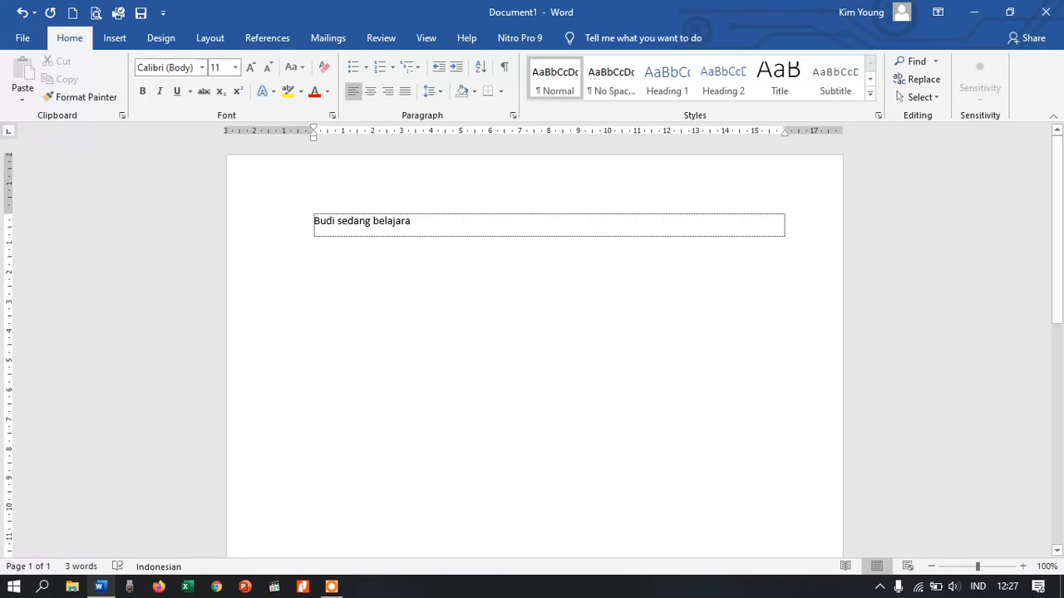
key("BackSpace")
Step: Set the font of the whole sample sentence to Clarendon Blk BT, and change it to Times New Roman
key("ctrl+shift+Left")
key("ctrl+shift+Left")
key("ctrl+shift+Left")
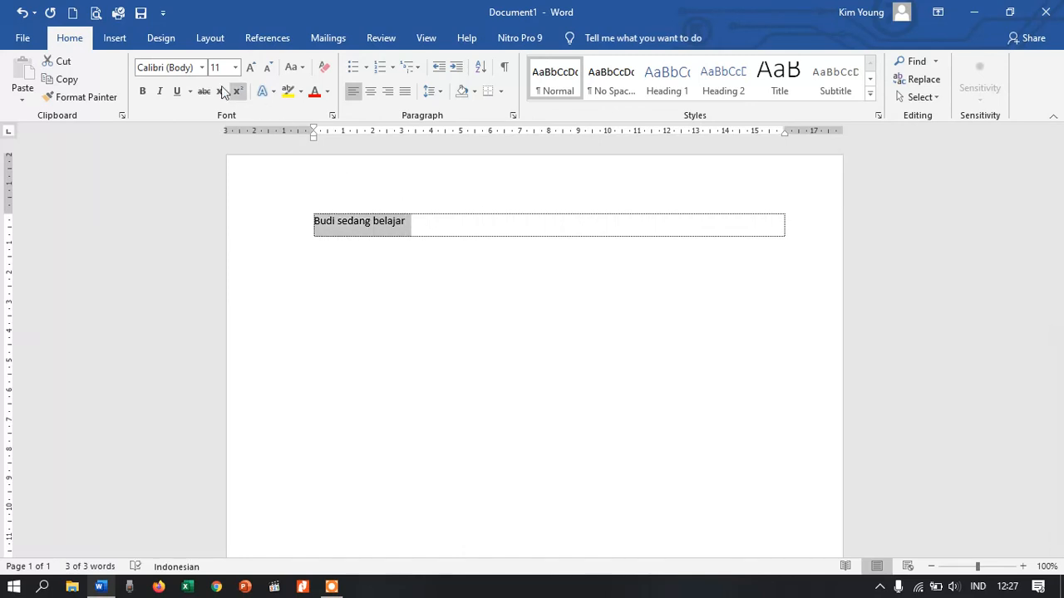
left_click(202, 70)
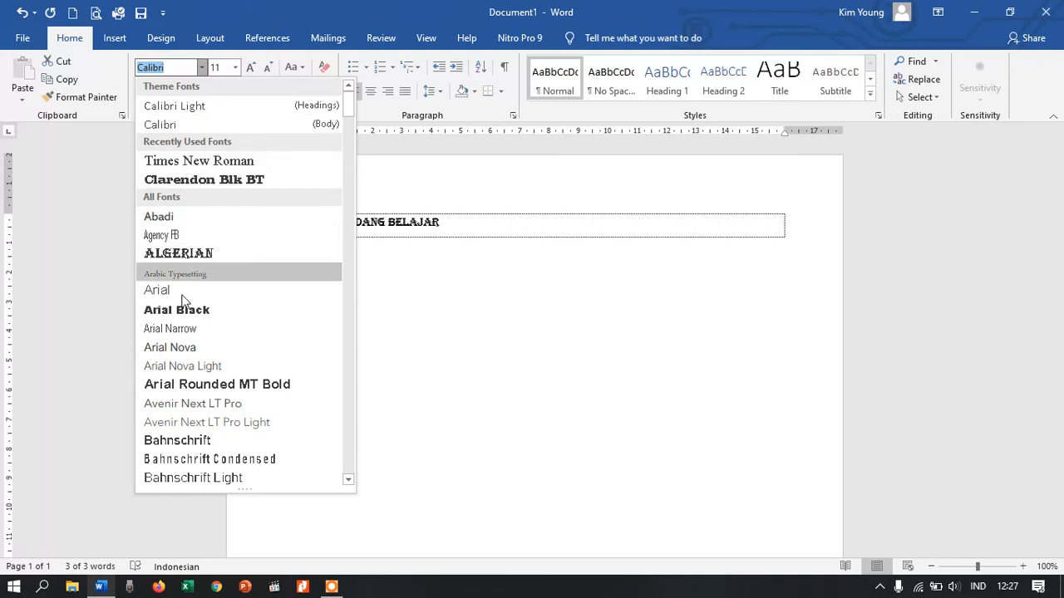
left_click(183, 180)
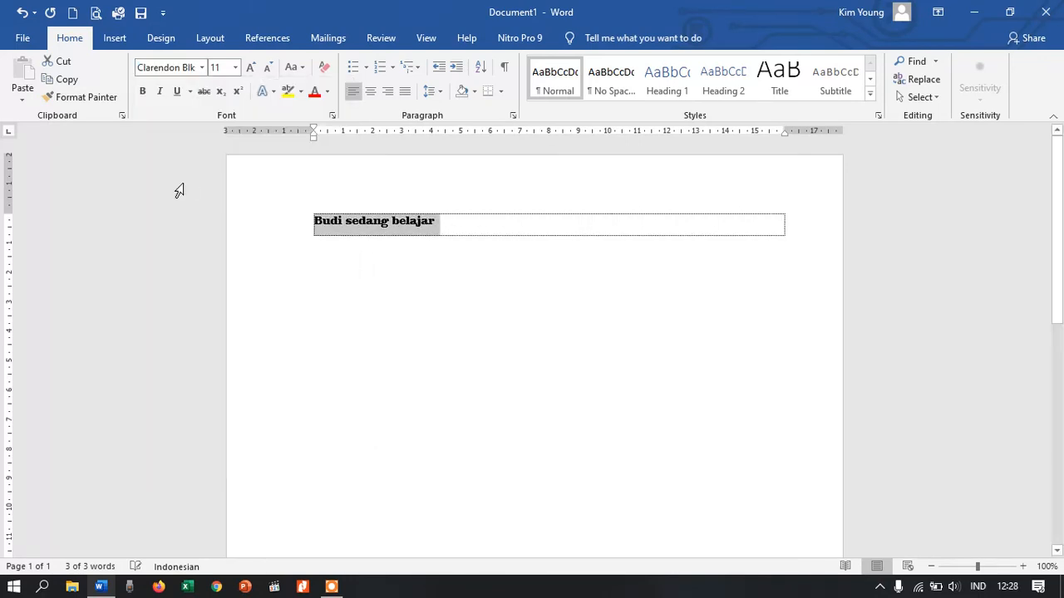
left_click(202, 67)
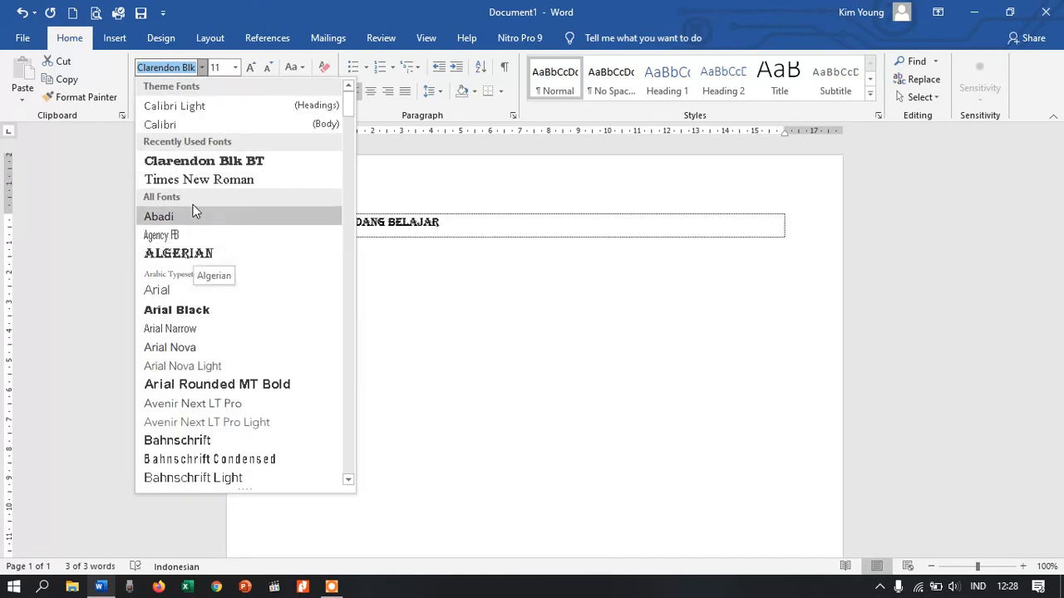
left_click(197, 180)
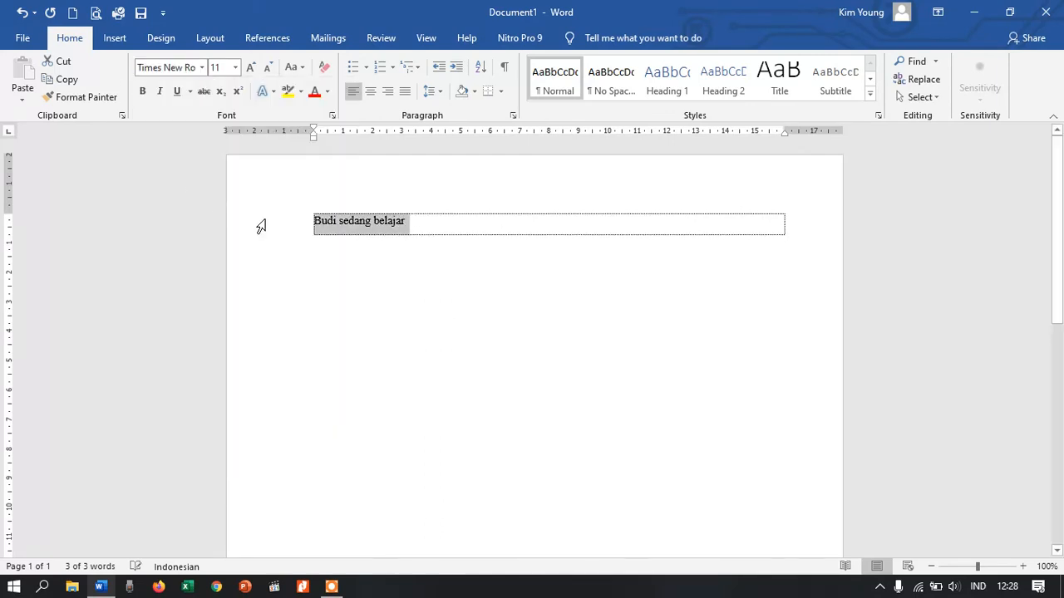
Step: Set the font size of the whole sample sentence to 12
left_click(435, 227)
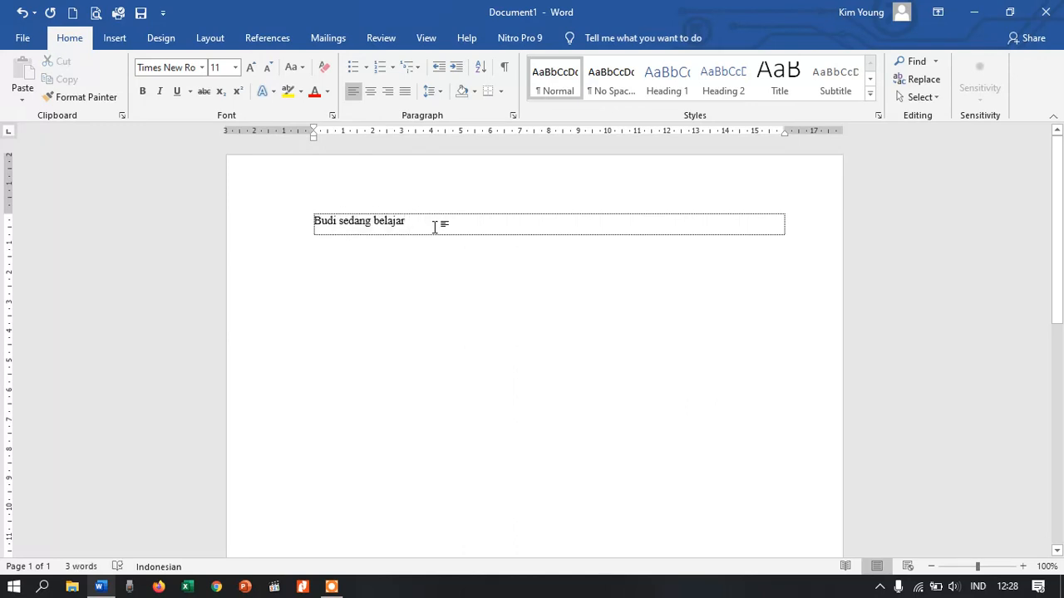
triple_click(434, 227)
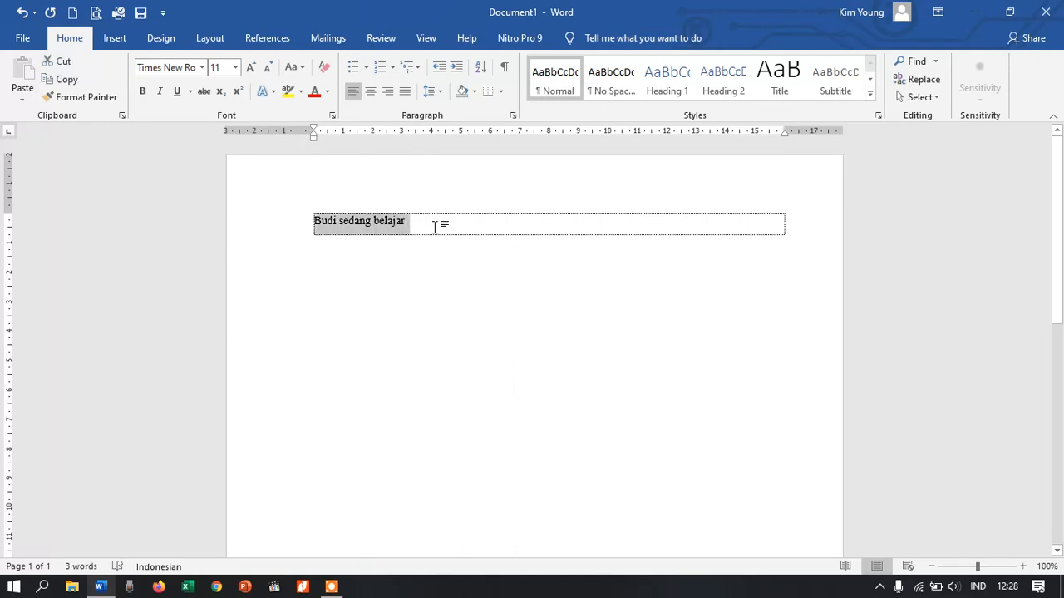
left_click(235, 67)
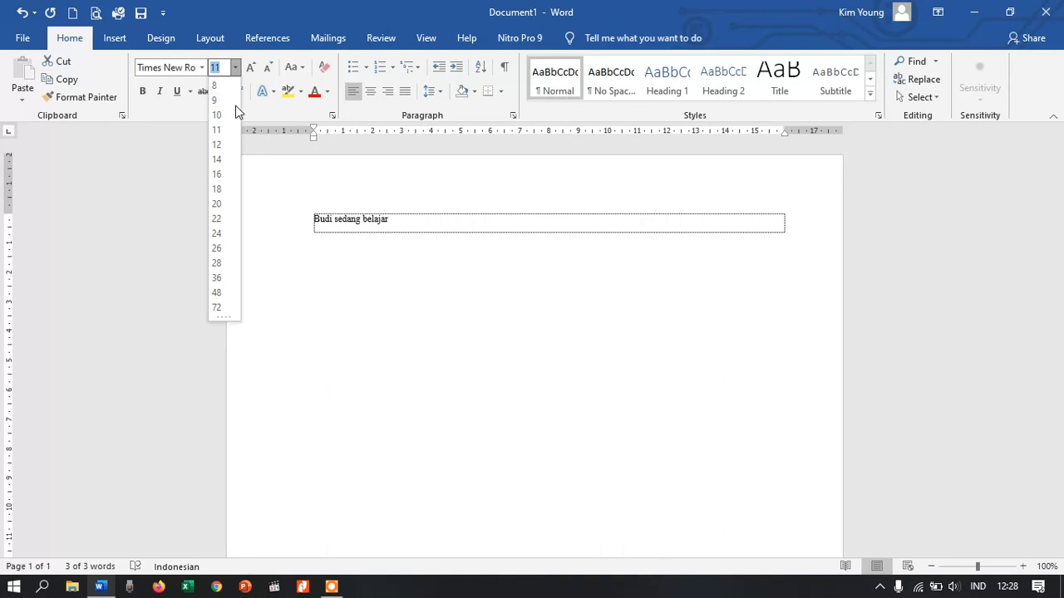
left_click(218, 145)
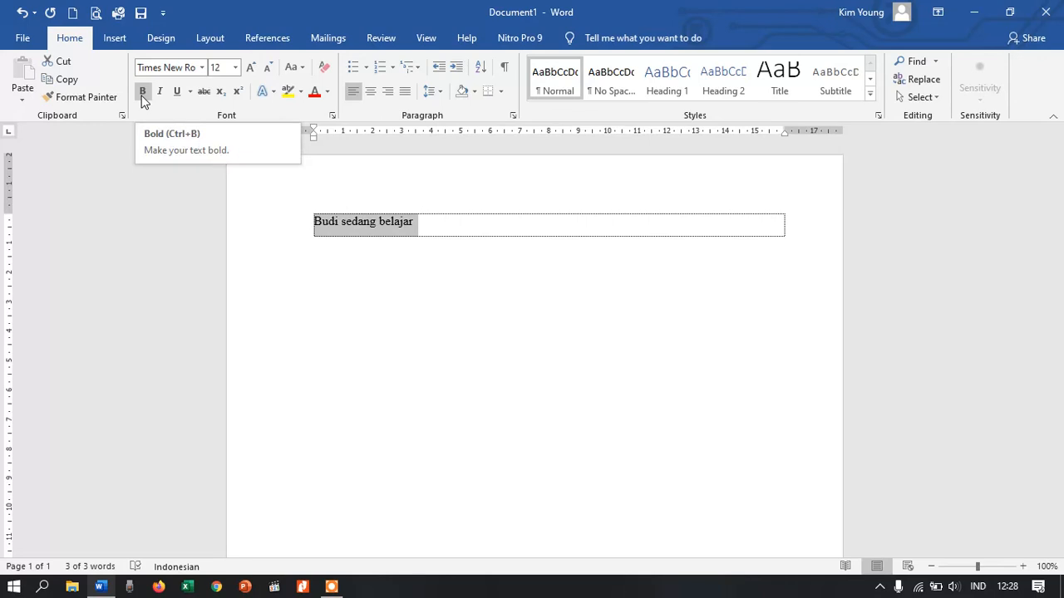
Step: Switch bold on and off repeatedly for the whole sample sentence, ending with regular weight
left_click(142, 91)
left_click(142, 91)
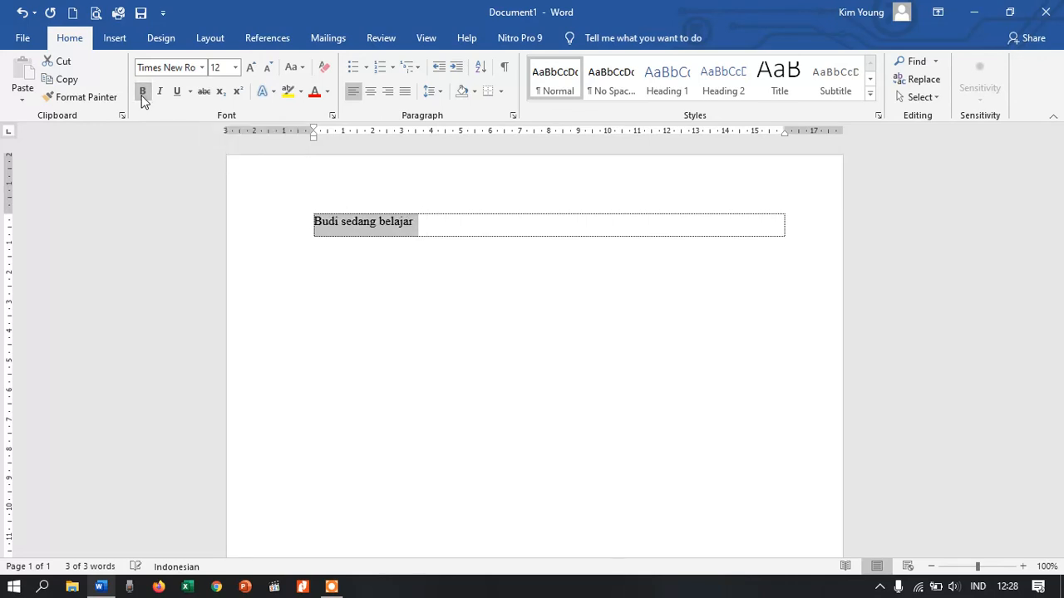
left_click(142, 91)
left_click(142, 91)
left_click(142, 92)
left_click(142, 95)
left_click(142, 95)
left_click(142, 95)
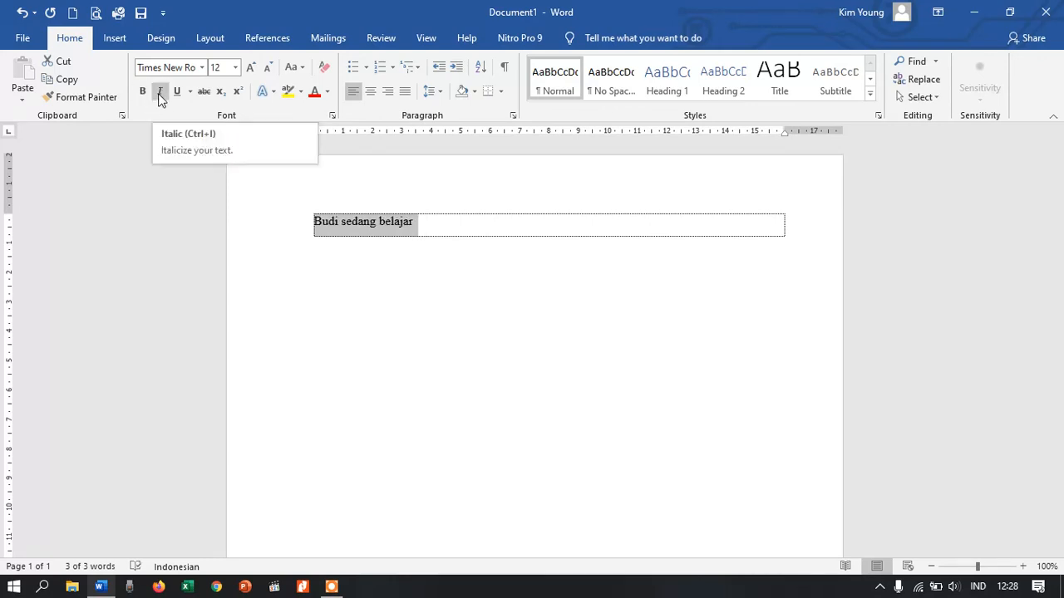
Step: Toggle italic on and off for the whole sample sentence, ending with upright text
left_click(160, 93)
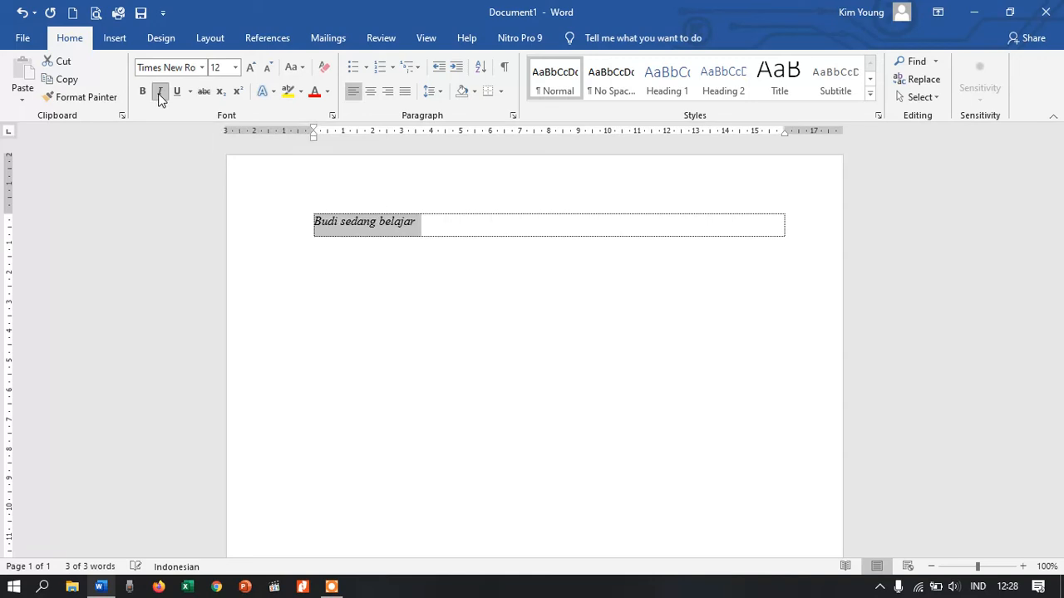
left_click(161, 93)
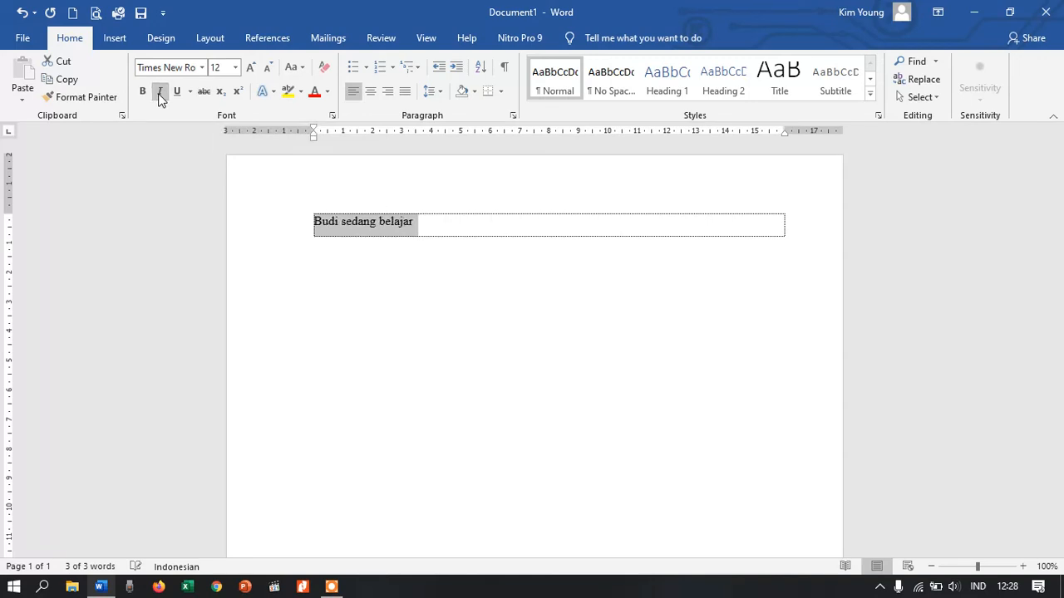
left_click(161, 93)
left_click(161, 93)
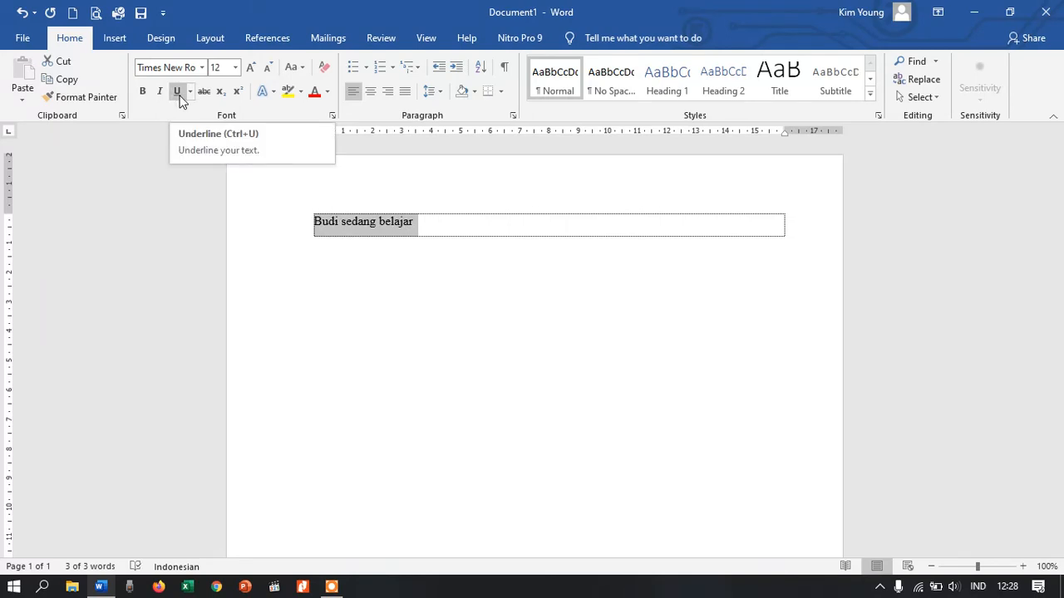
Step: Underline the whole sample sentence and remove the underline, and switch bold on and off once more
left_click(178, 94)
left_click(475, 227)
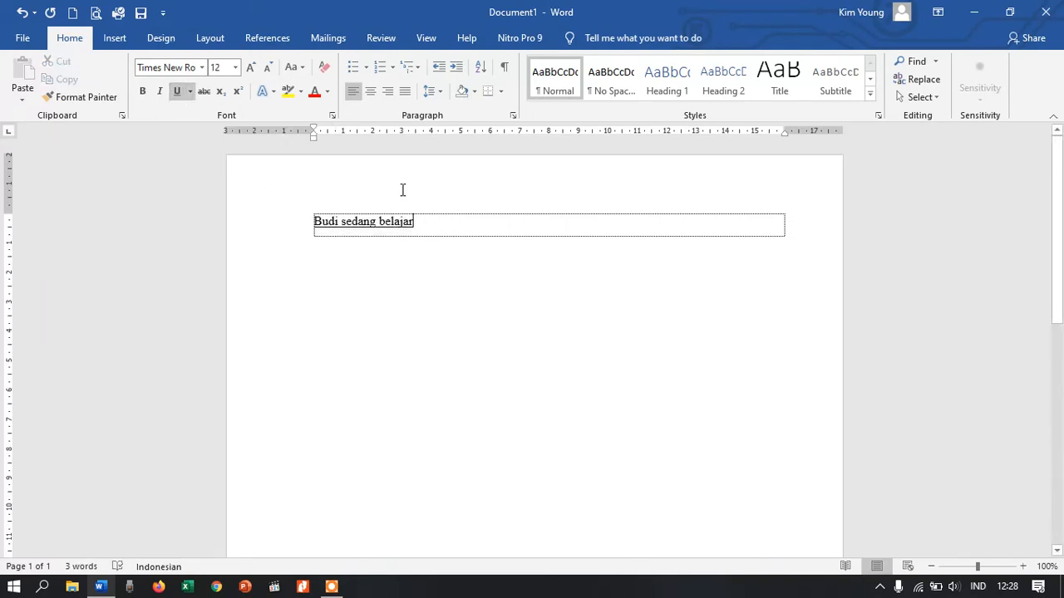
key("ctrl+shift+Left")
key("ctrl+shift+Left")
key("ctrl+shift+Left")
key("ctrl+u")
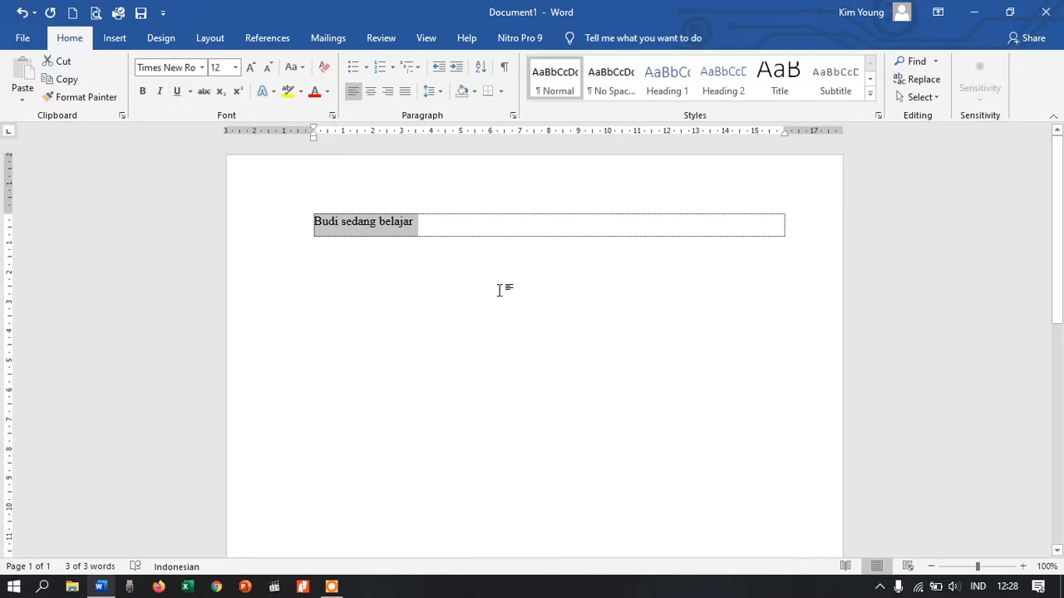
key("ctrl+b")
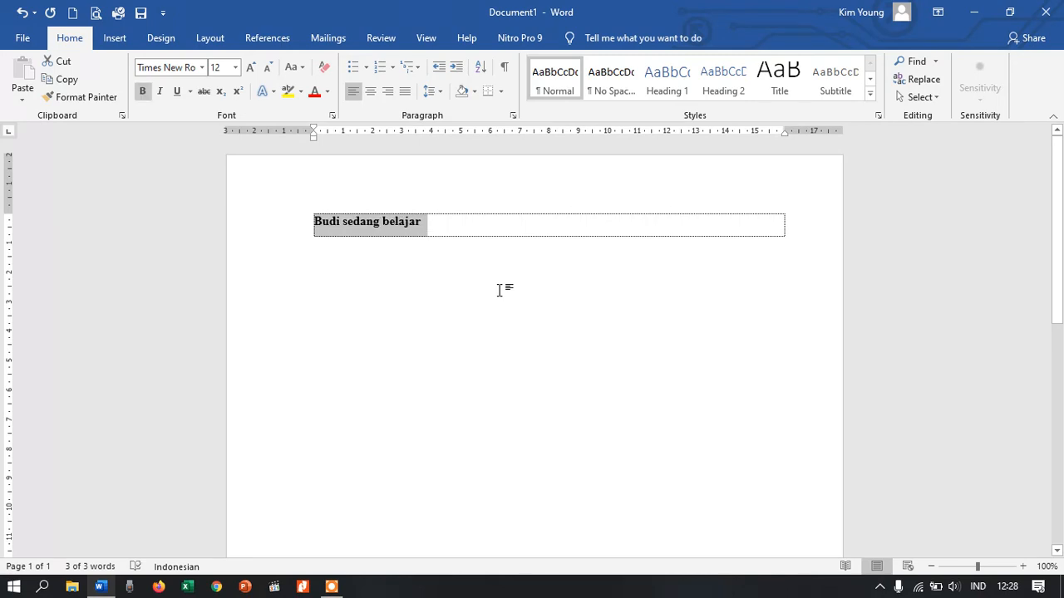
key("ctrl+b")
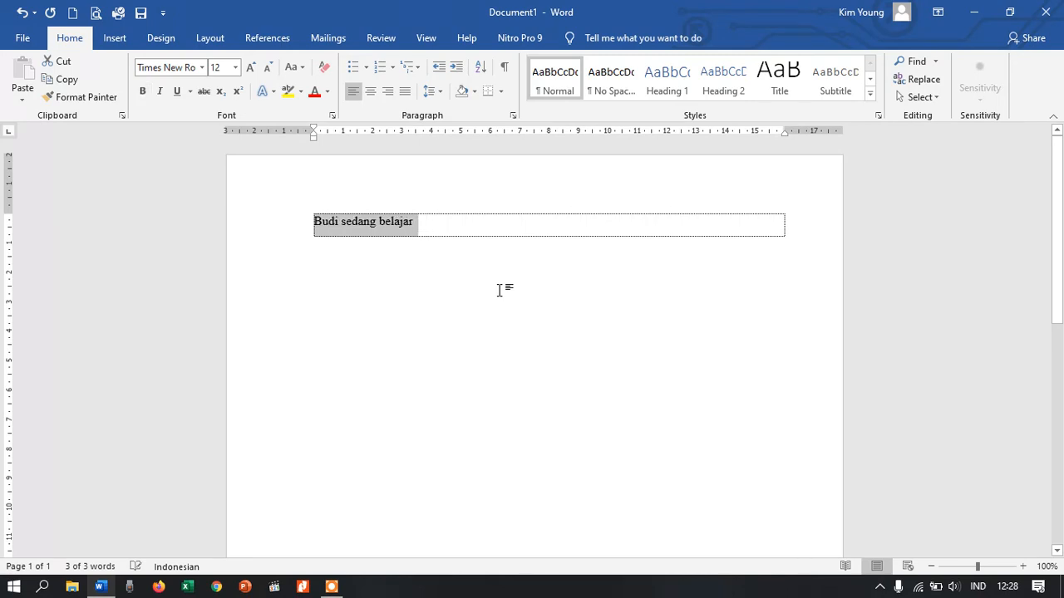
Step: Apply strikethrough to the whole sample sentence and remove it again
left_click(202, 91)
left_click(427, 223)
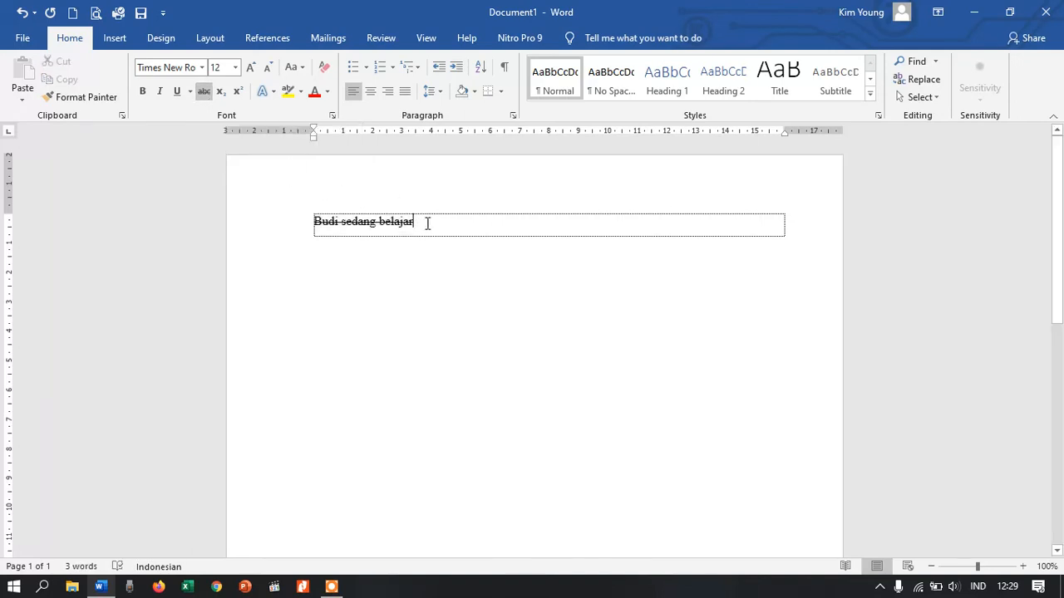
left_click_drag(427, 223, 309, 223)
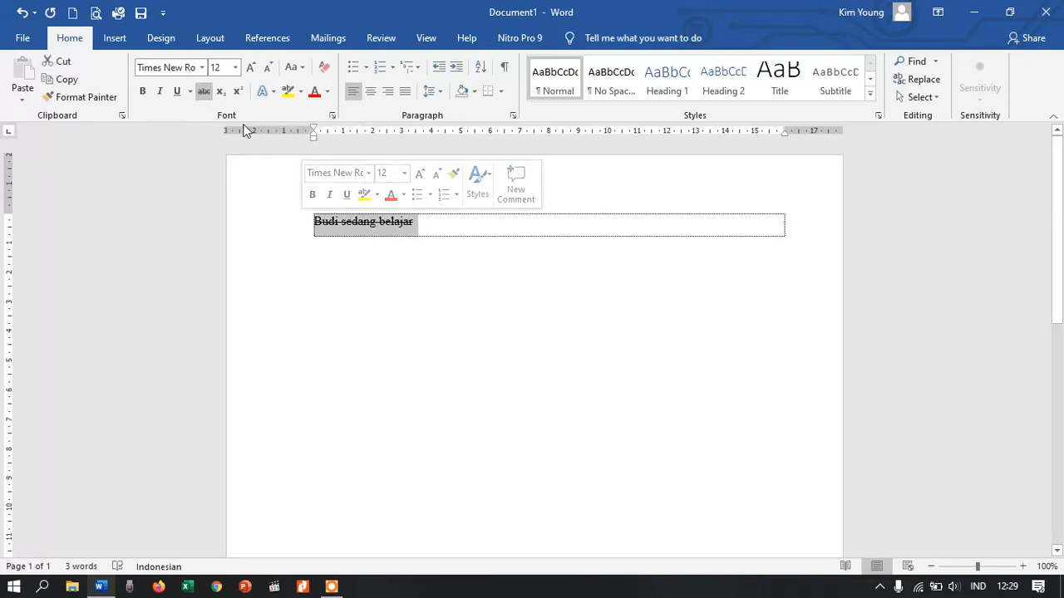
left_click(203, 91)
Step: Add a new paragraph below the sample sentence containing "X2"
left_click(449, 222)
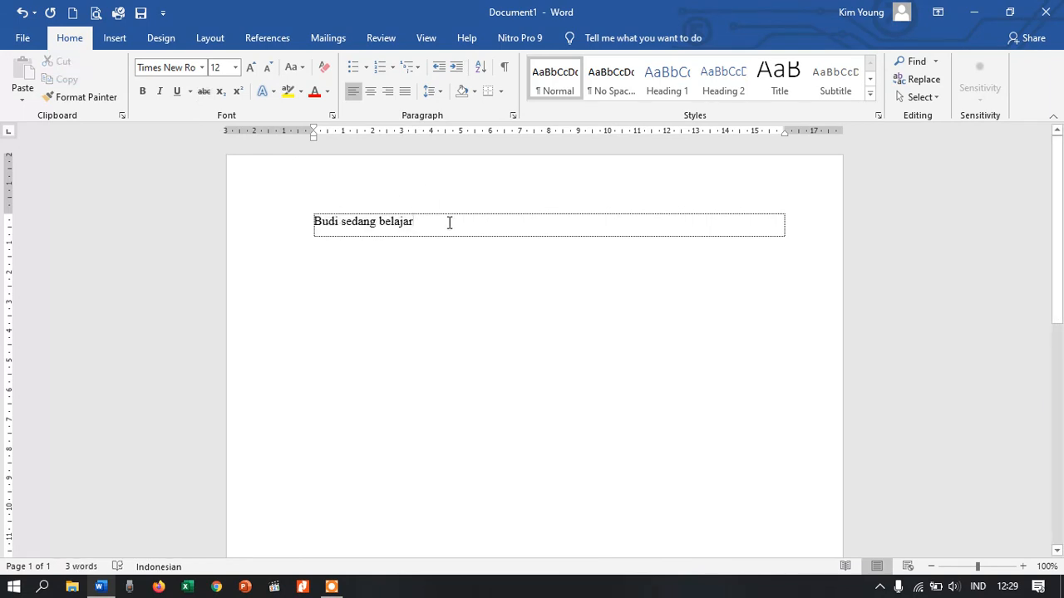
key("Tab")
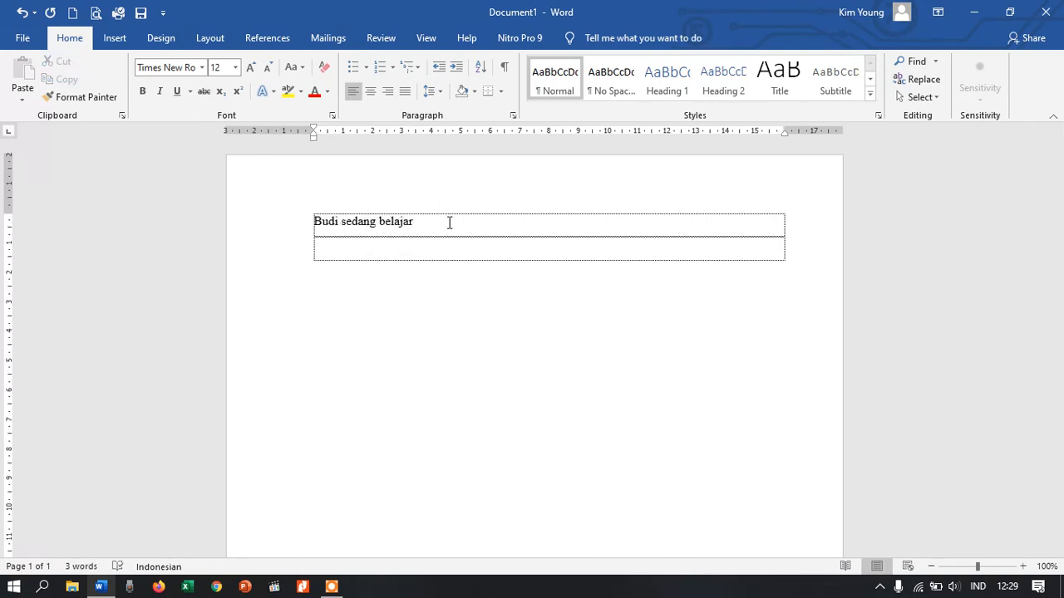
type("X")
key("BackSpace")
type("x2")
Step: Format the 2 in "X2" as superscript and as subscript, and return it to normal text
key("shift+Left")
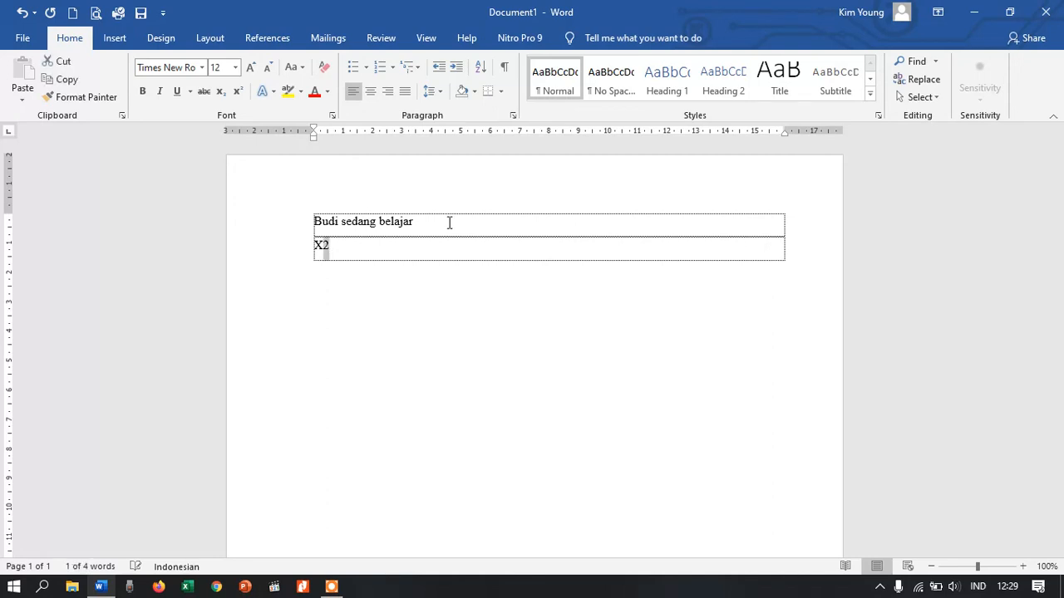
left_click(237, 97)
left_click(340, 245)
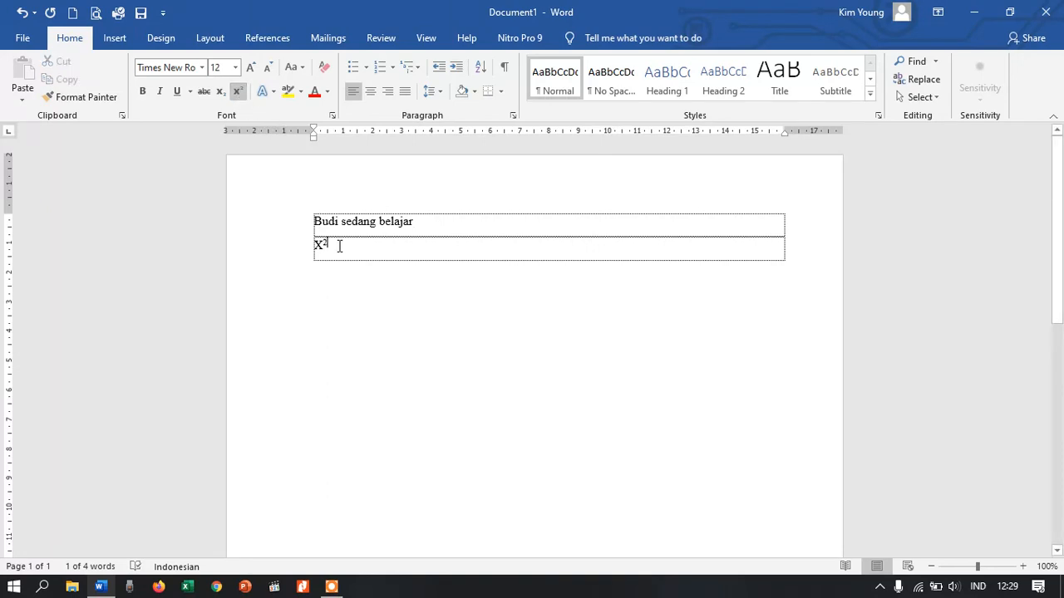
key("shift+Left")
left_click(221, 90)
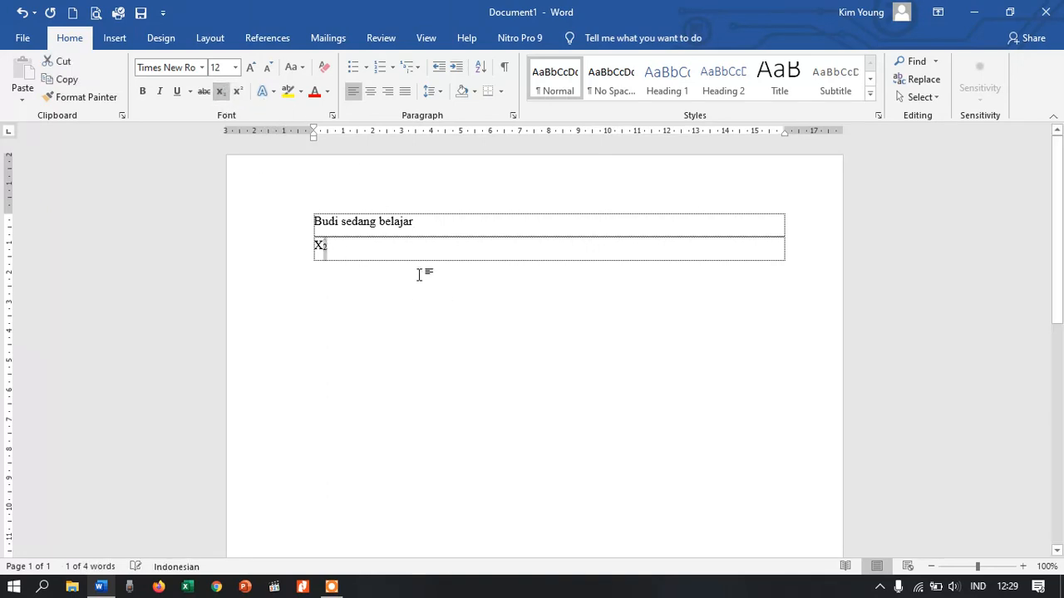
left_click(363, 245)
key("shift+Left")
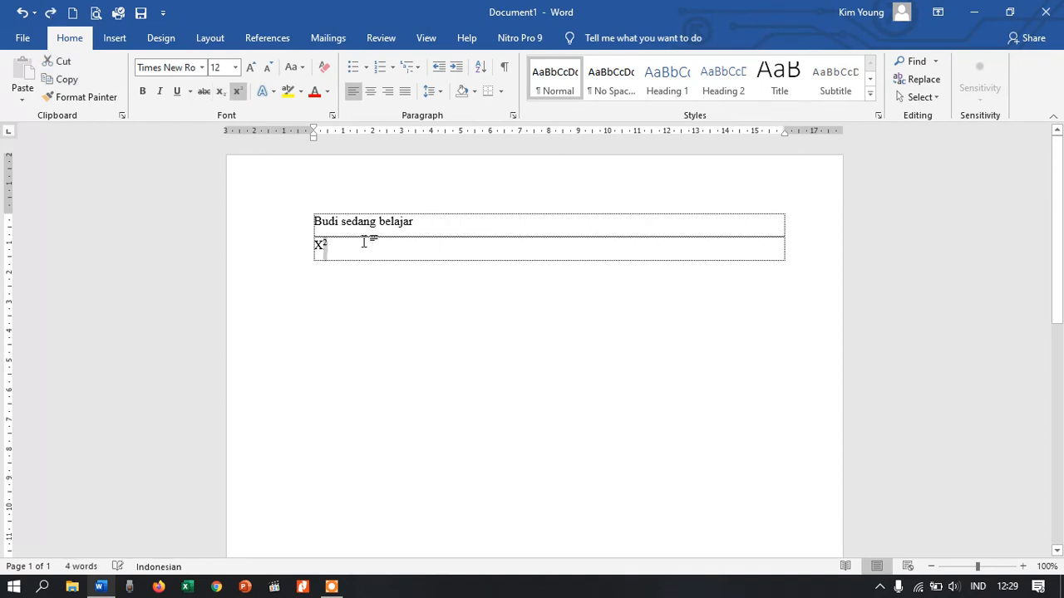
key("ctrl+equal")
left_click(351, 247)
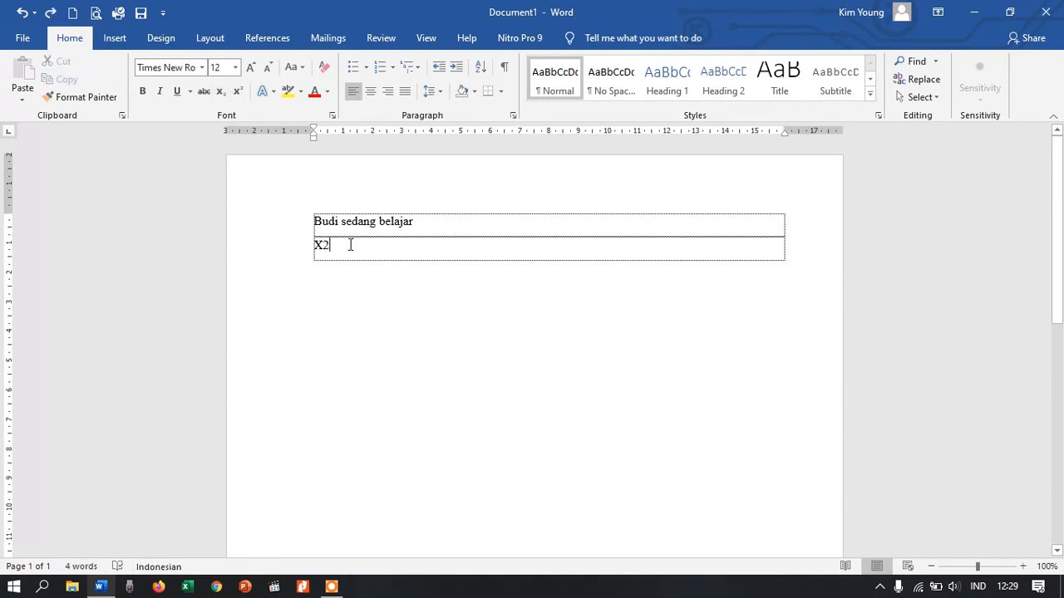
Step: Set the font color of the whole sample sentence to the standard bright red
left_click_drag(433, 221, 273, 230)
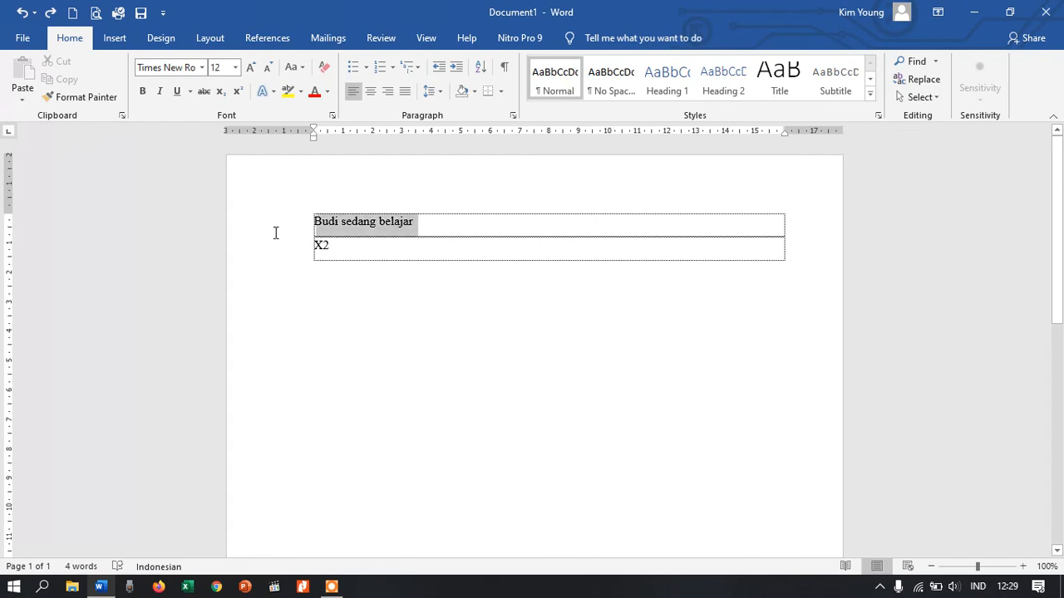
left_click(328, 91)
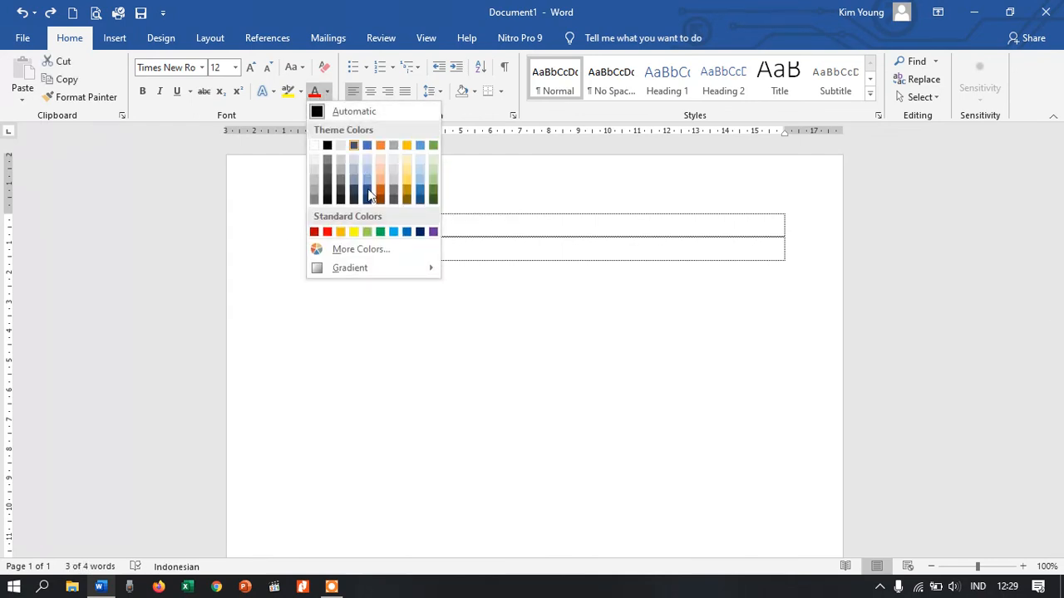
left_click(325, 232)
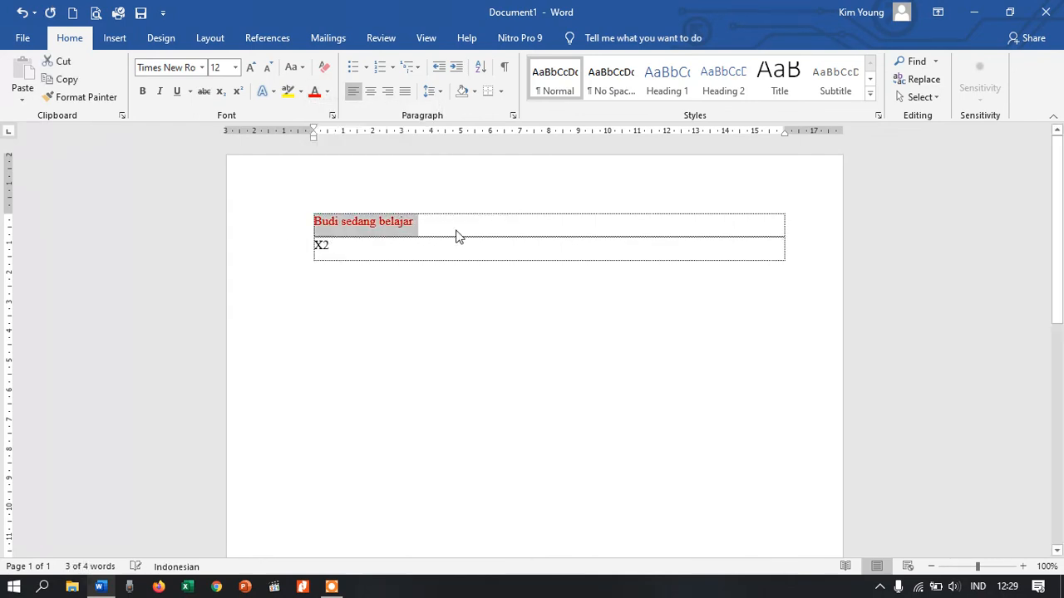
Step: Try two of the preset black text effects on the whole sample sentence and undo both
left_click(275, 89)
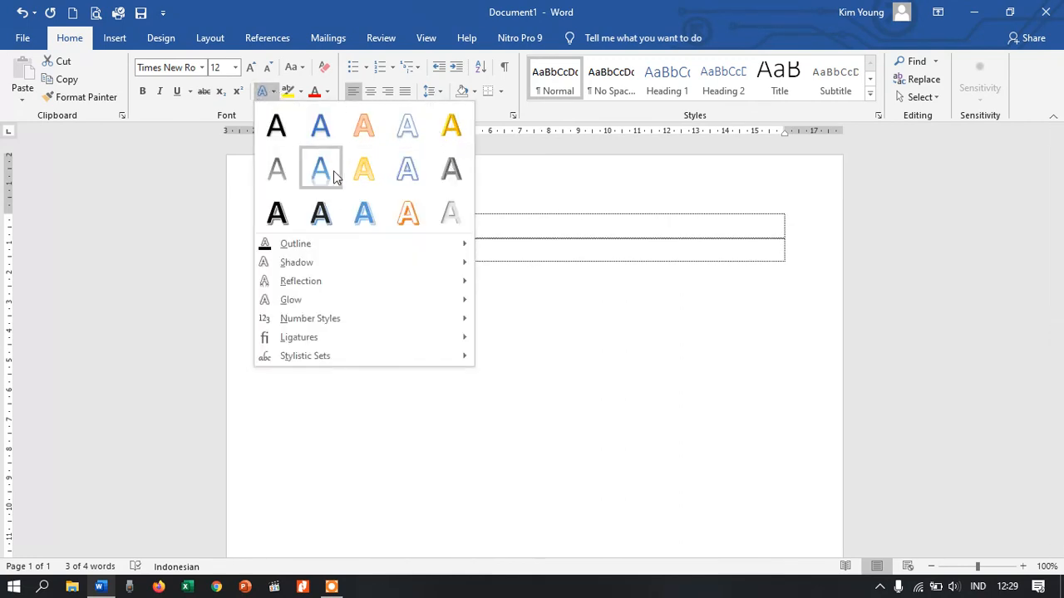
left_click(284, 214)
left_click(439, 218)
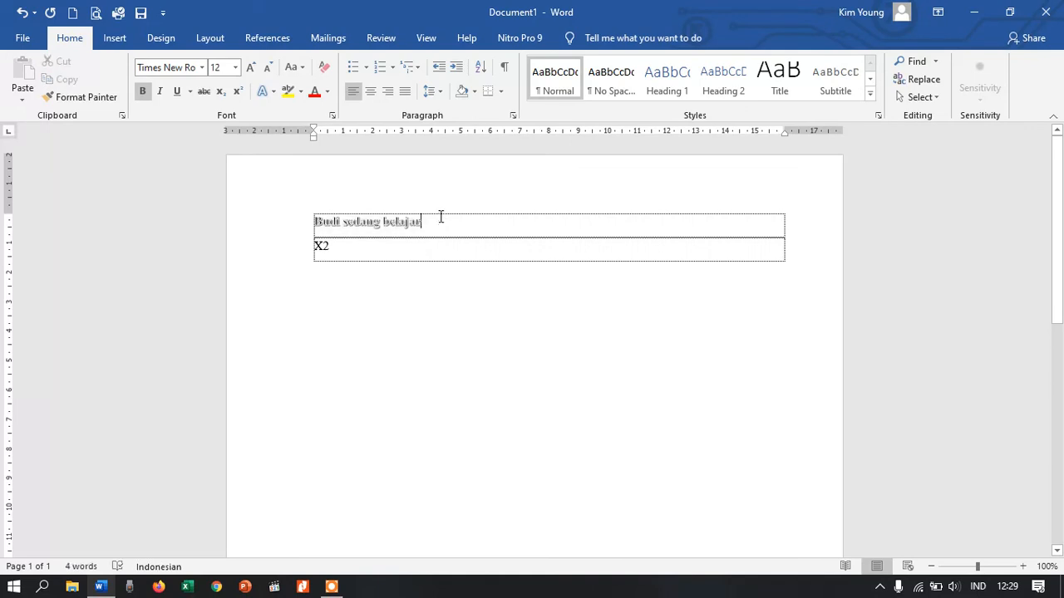
left_click_drag(434, 224, 314, 223)
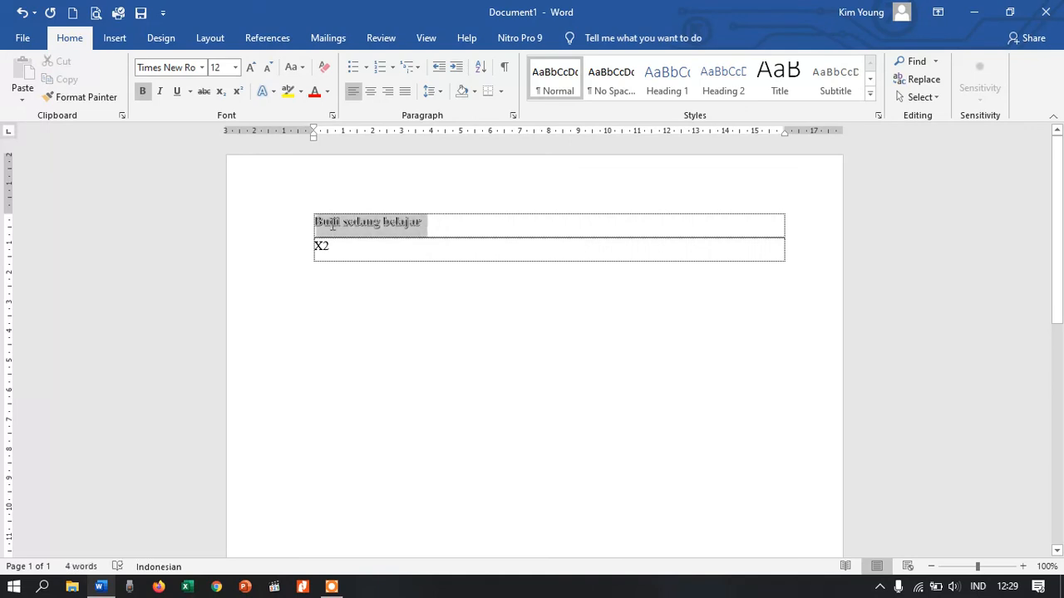
left_click(272, 91)
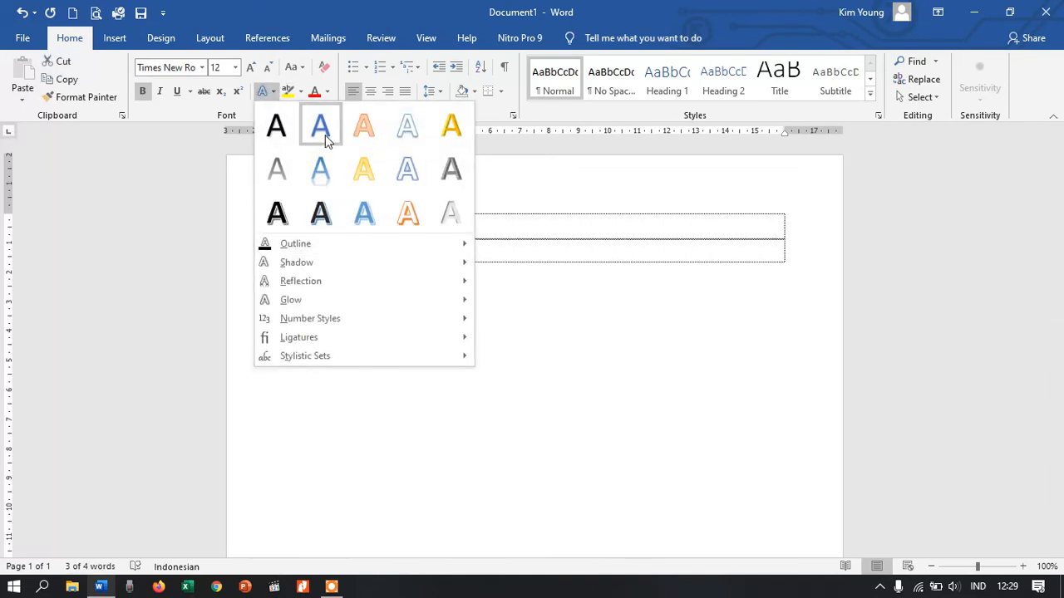
left_click(294, 134)
key("ctrl+z")
key("ctrl+z")
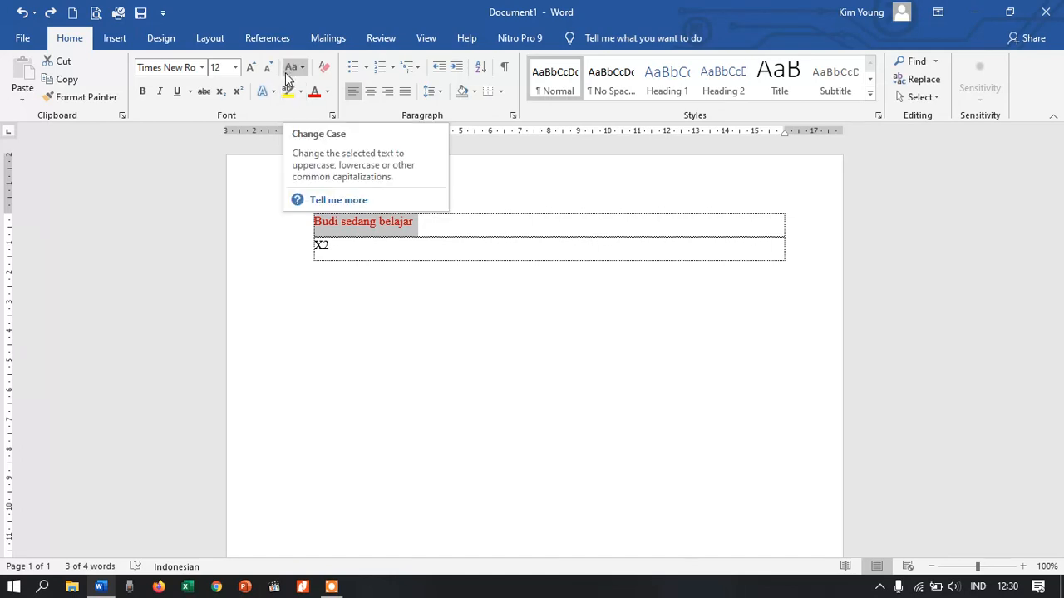
Step: Highlight the whole sample sentence in light gray
left_click(301, 92)
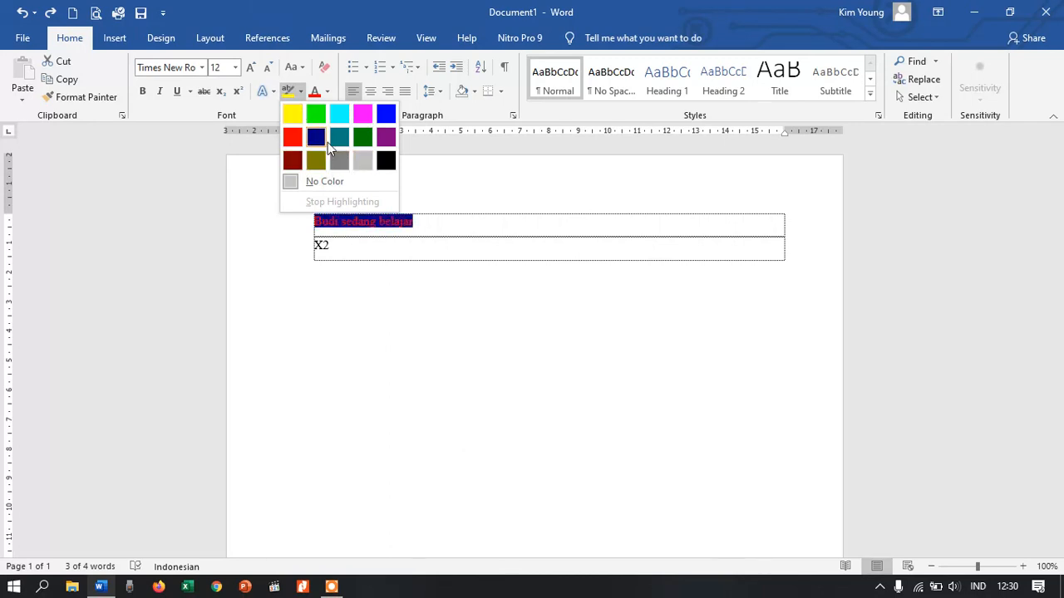
left_click(358, 158)
left_click(493, 215)
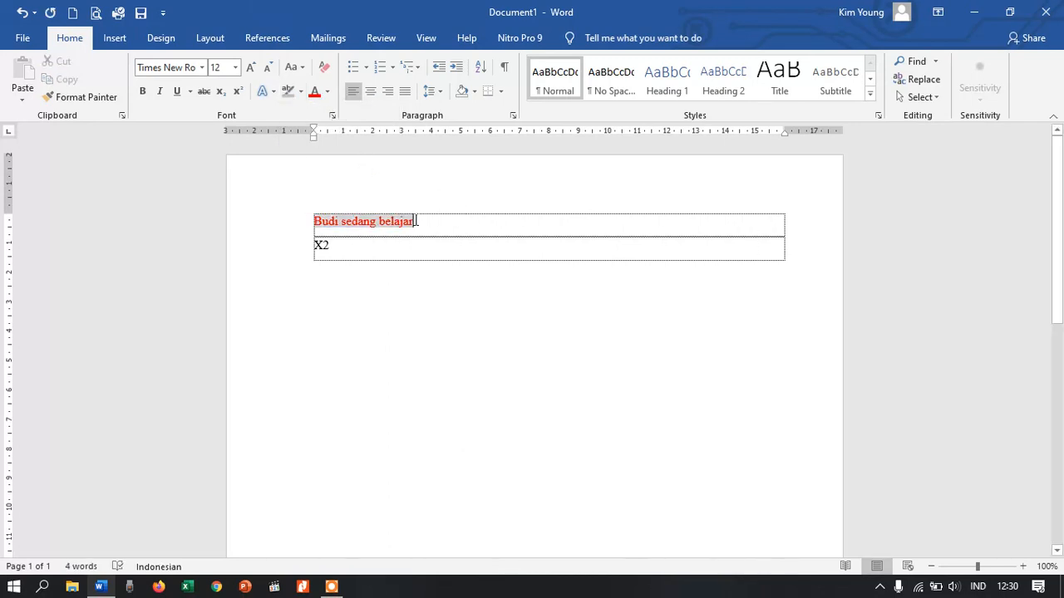
Step: Increase the font size of the whole sample sentence in preset increments to beyond 24
left_click_drag(415, 221, 309, 221)
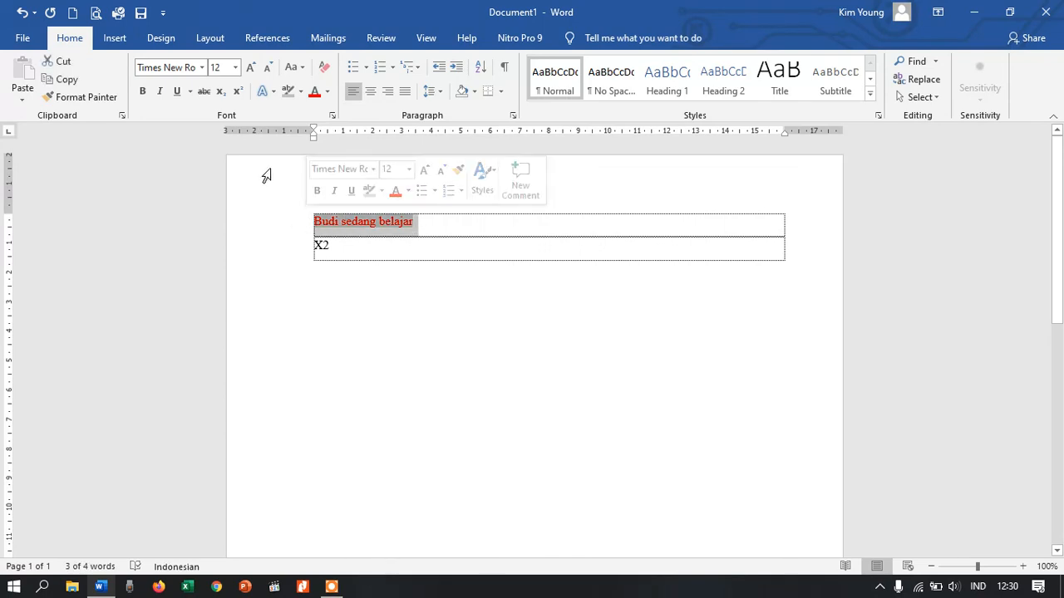
left_click(254, 69)
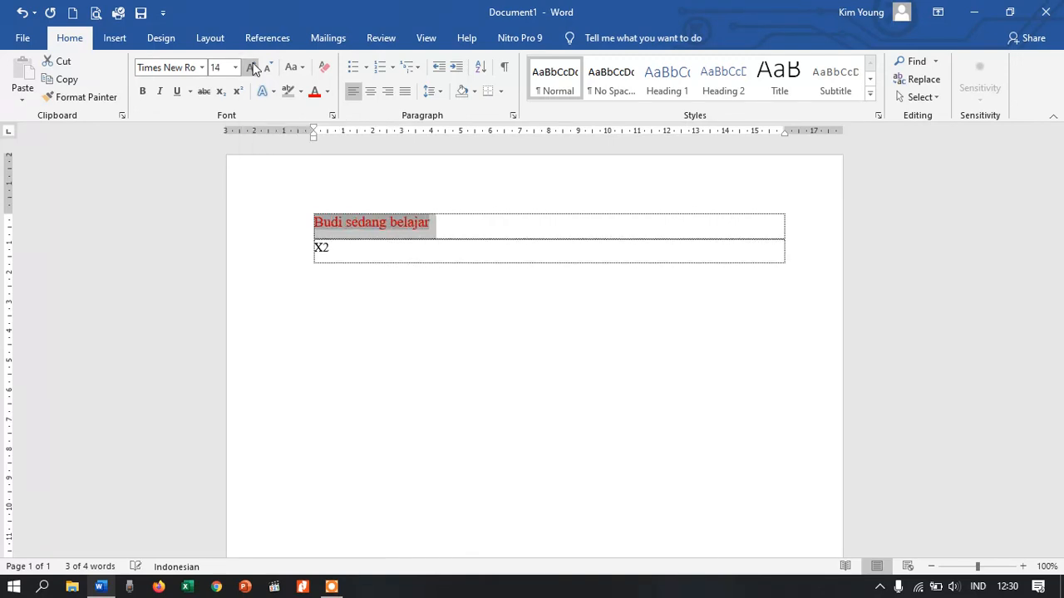
left_click(254, 69)
left_click(254, 69)
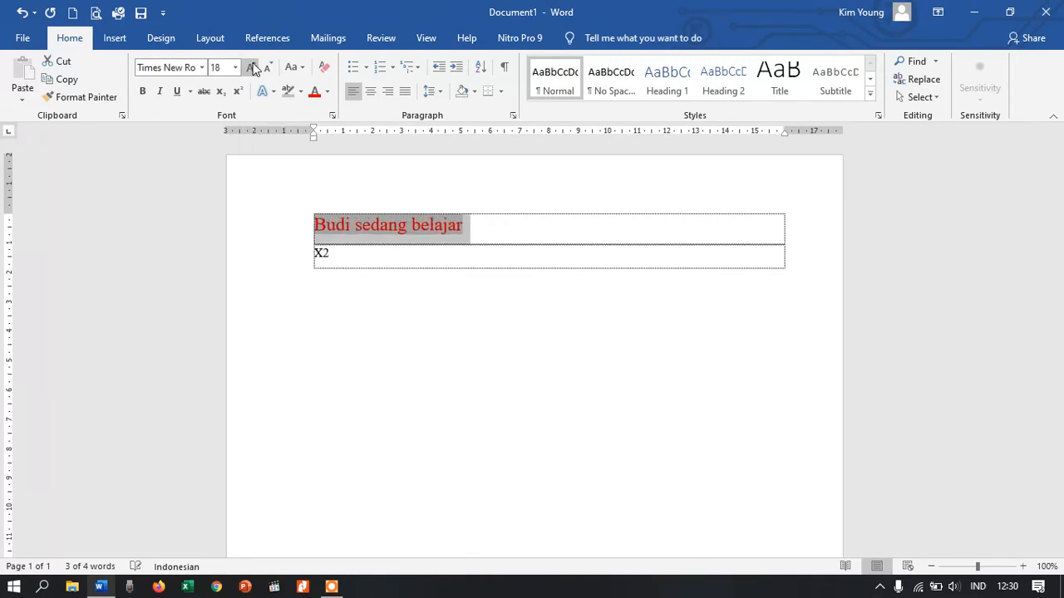
left_click(255, 69)
left_click(254, 69)
left_click(255, 69)
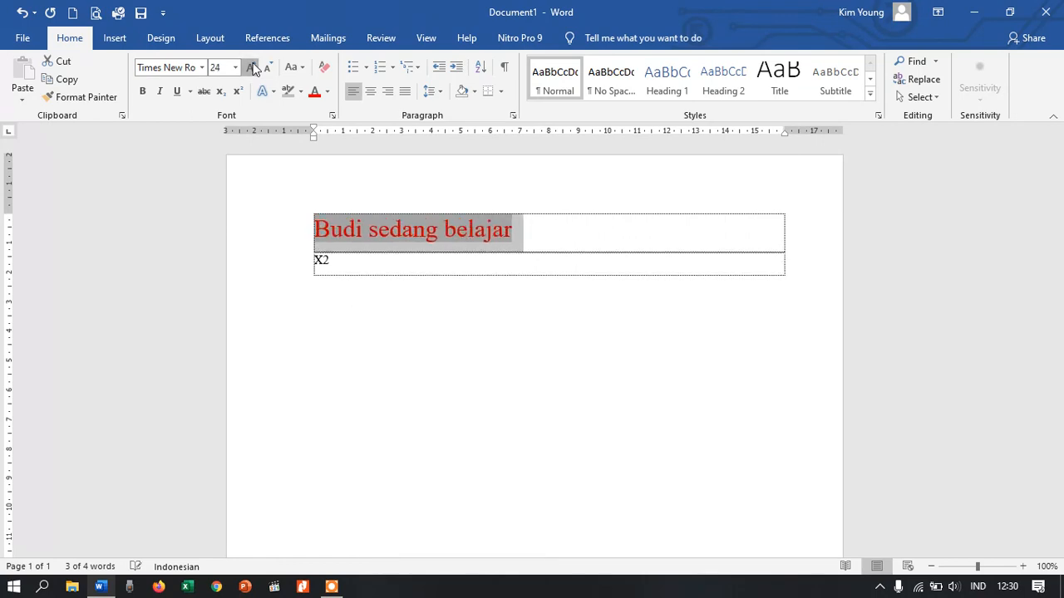
left_click(254, 69)
left_click(254, 69)
Step: Decrease the font size of the sample sentence in preset increments to 16
left_click(269, 69)
left_click(268, 69)
left_click(268, 69)
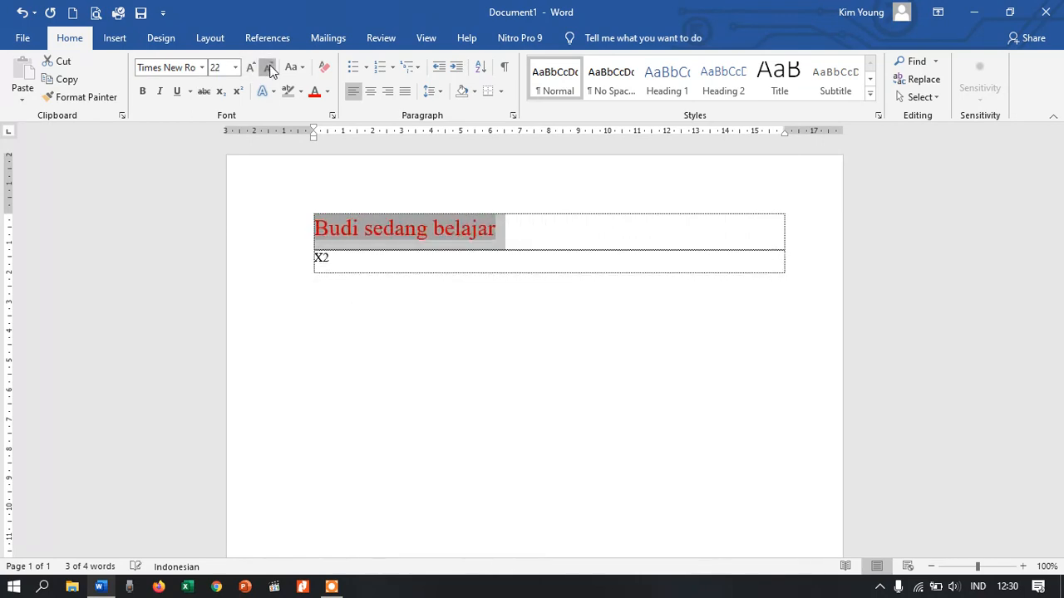
left_click(268, 69)
left_click(269, 69)
left_click(269, 69)
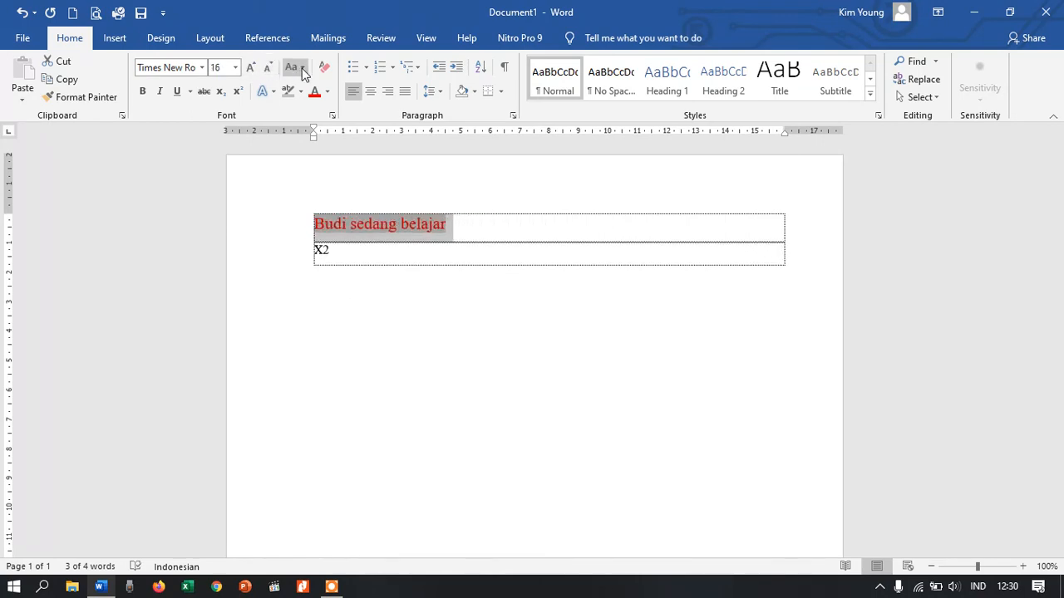
Step: Try uppercase, sentence case and lowercase one after another on the whole sample sentence
left_click(302, 68)
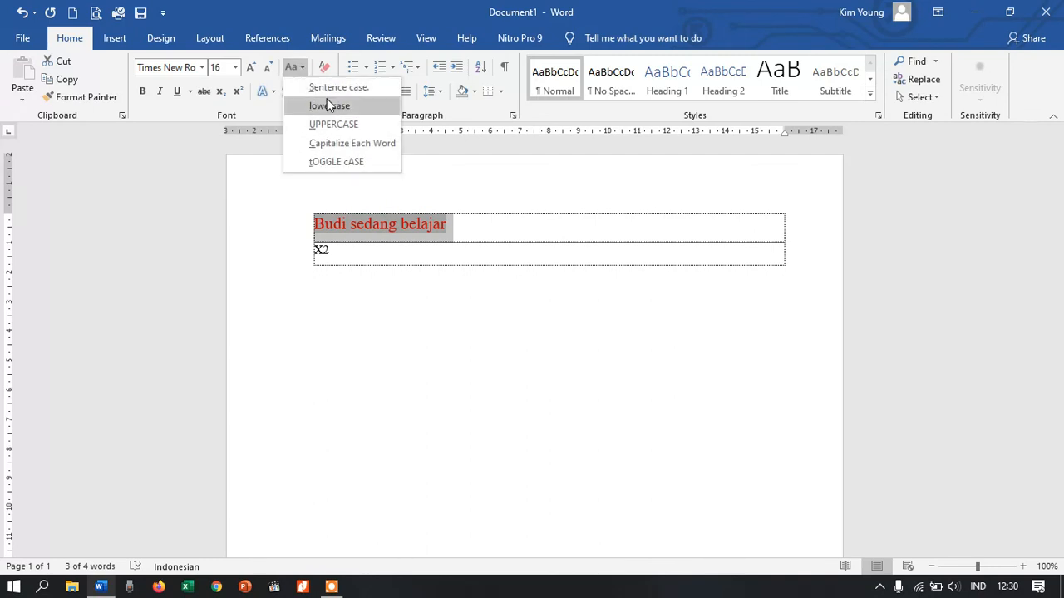
left_click(337, 125)
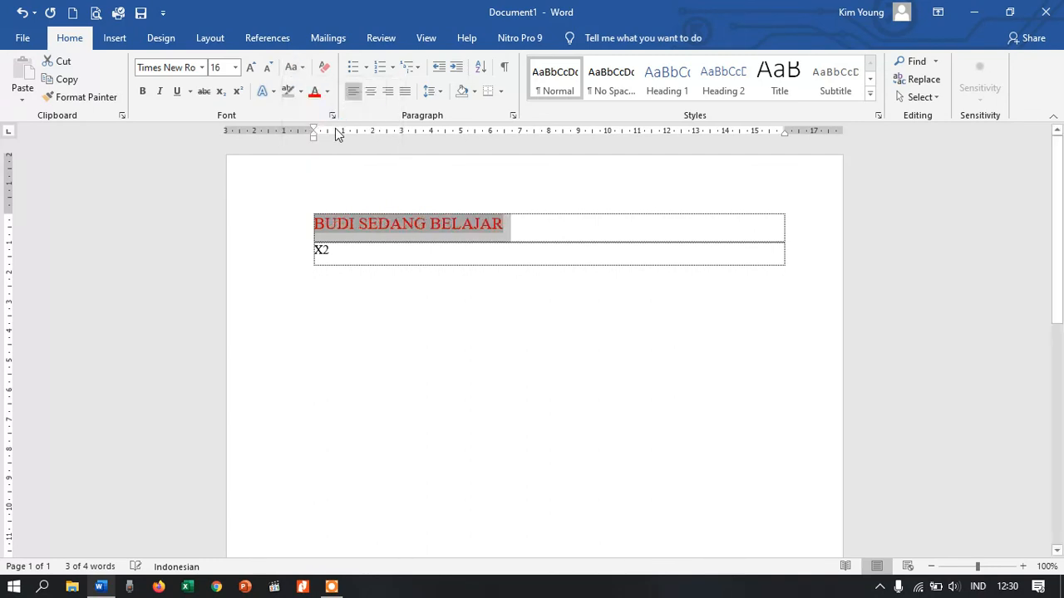
left_click(304, 70)
left_click(311, 86)
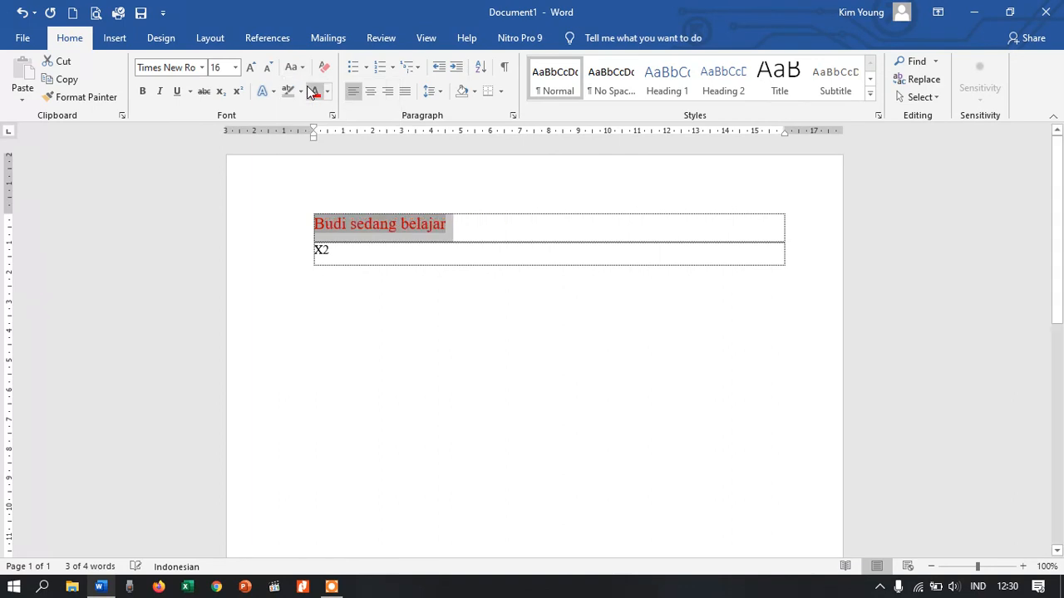
left_click(304, 71)
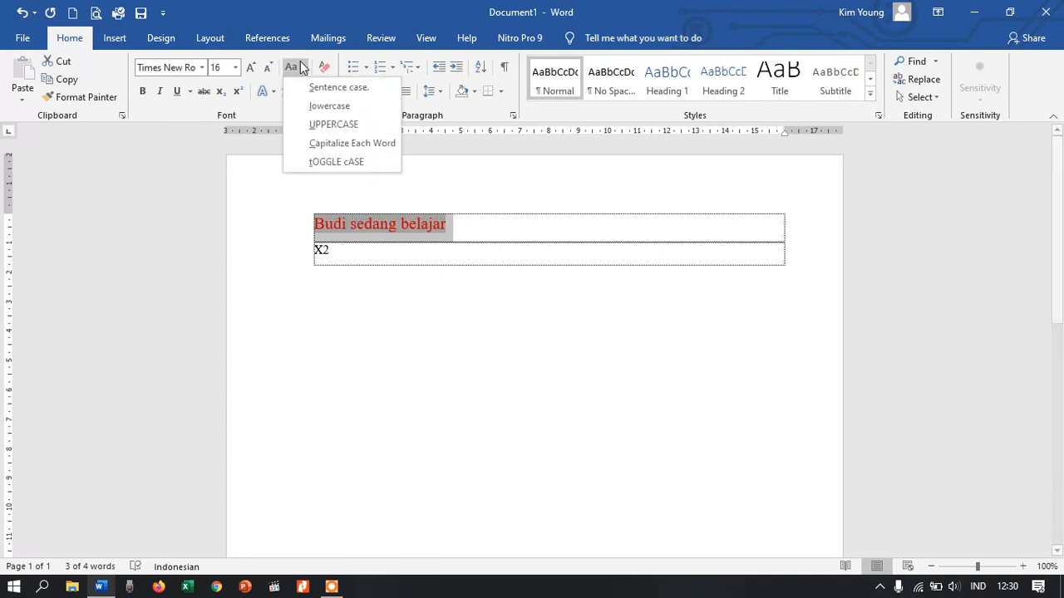
left_click(304, 107)
Step: Capitalize each word of the whole sample sentence and toggle its letter case
left_click(302, 70)
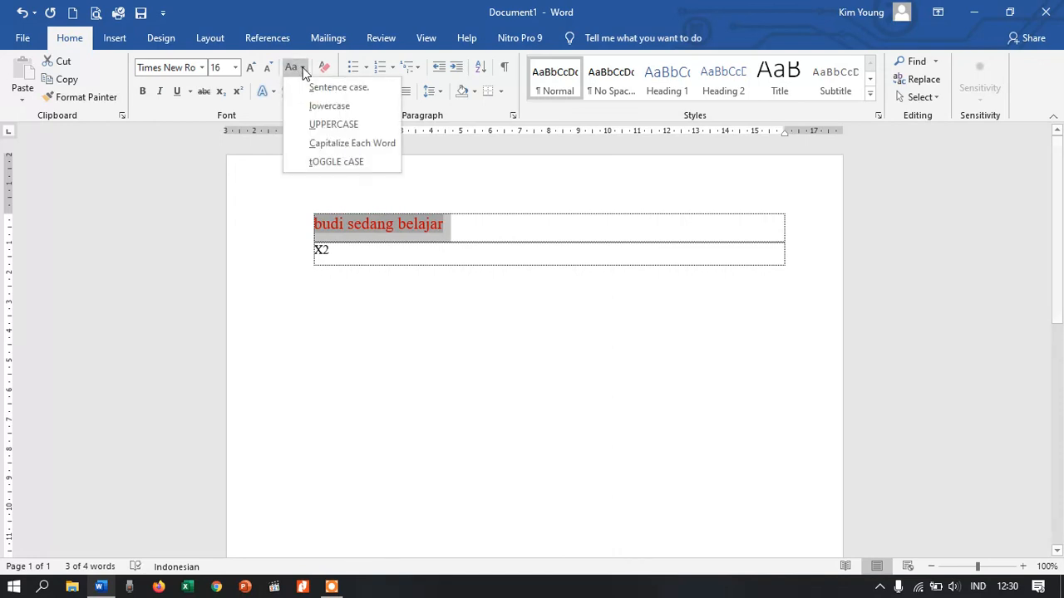
left_click(349, 143)
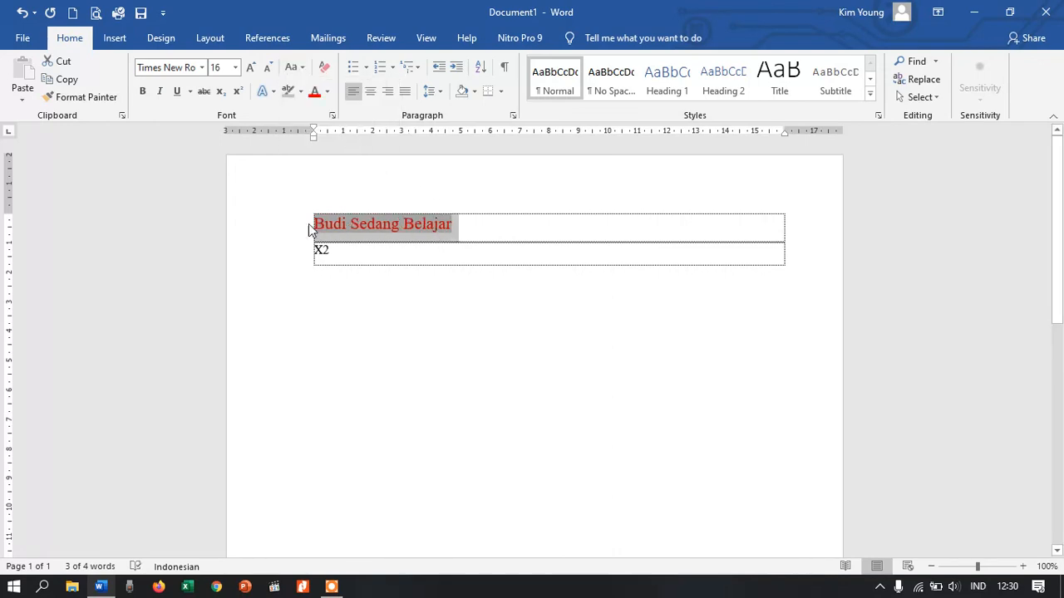
left_click(303, 68)
left_click(317, 162)
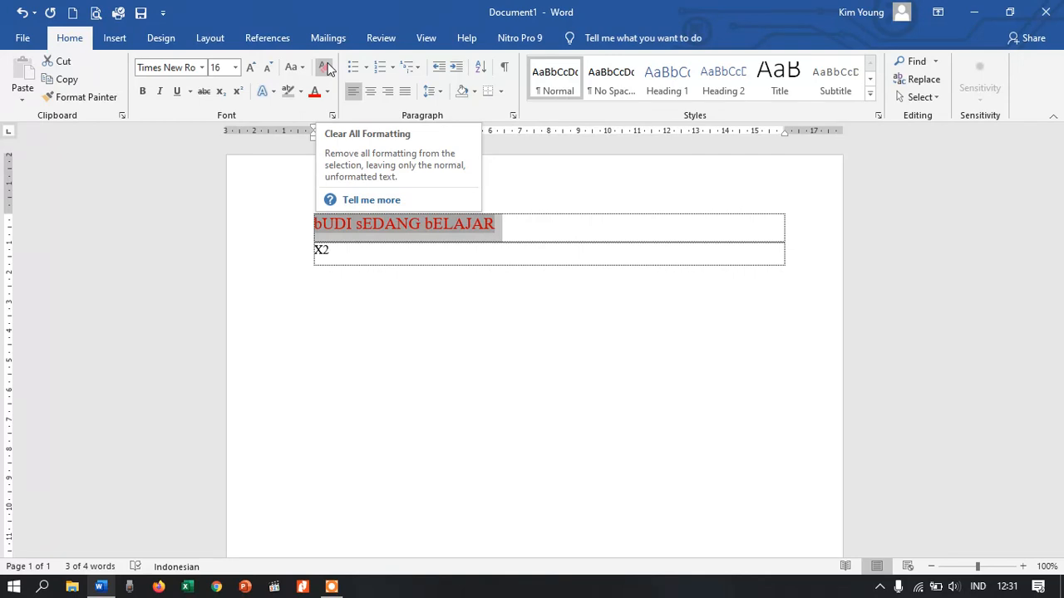
Step: Clear all formatting from the whole sample sentence and remove its highlight color
left_click(325, 68)
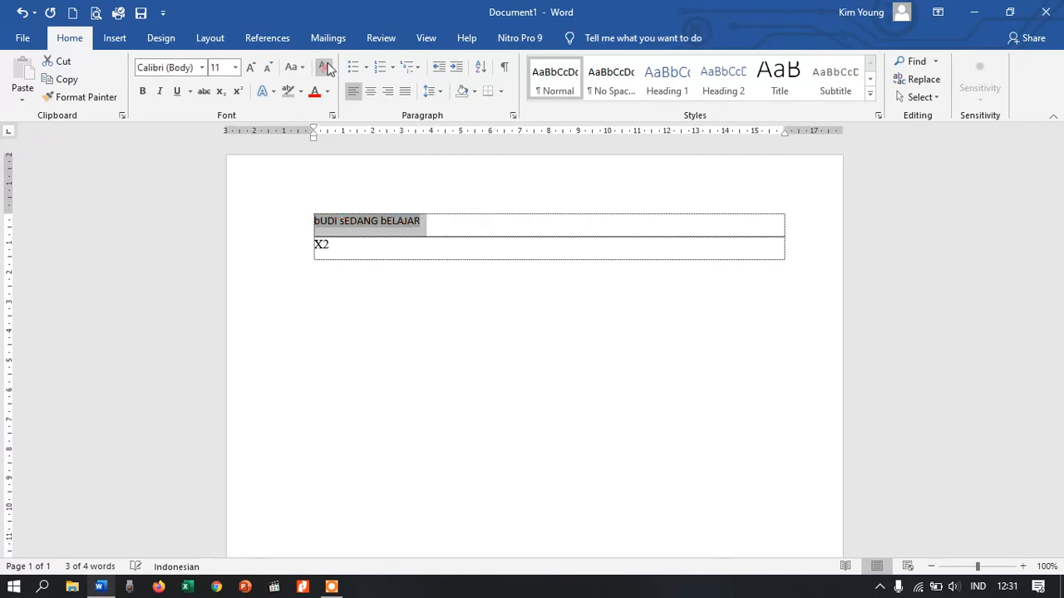
left_click(429, 231)
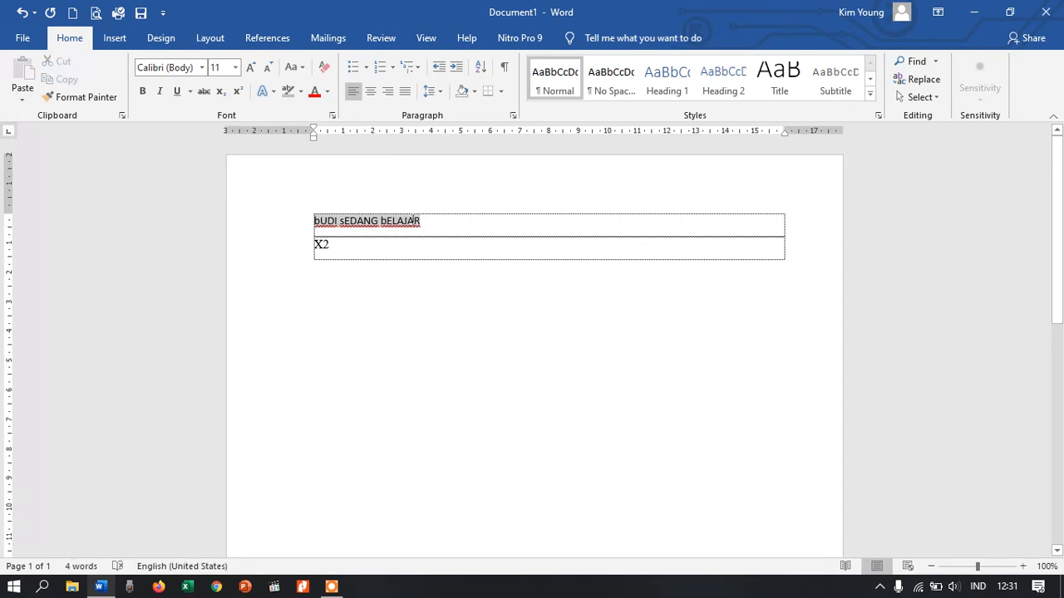
left_click_drag(422, 221, 296, 230)
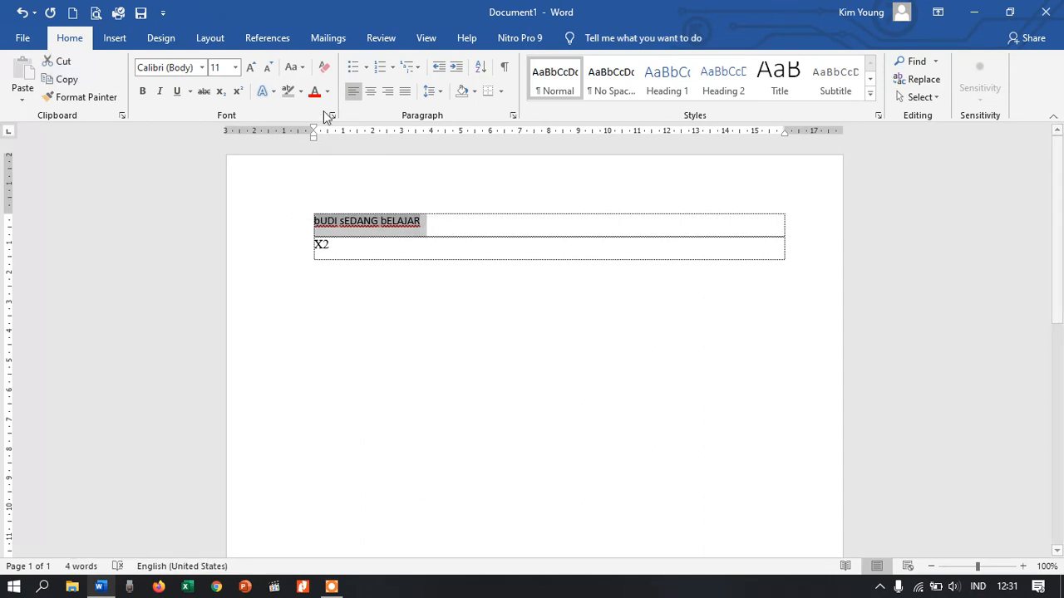
left_click(301, 91)
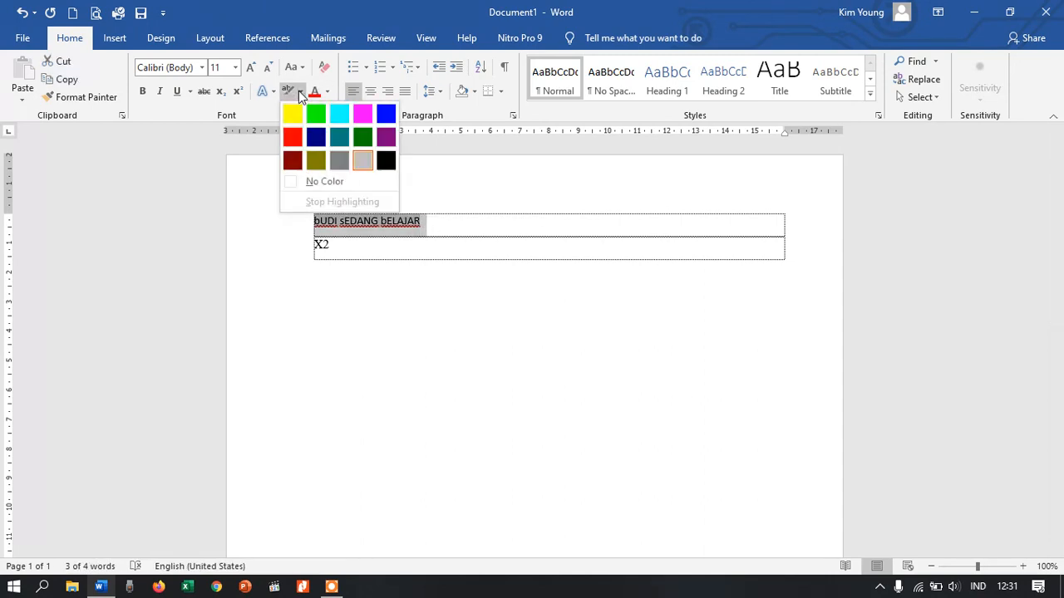
left_click(309, 183)
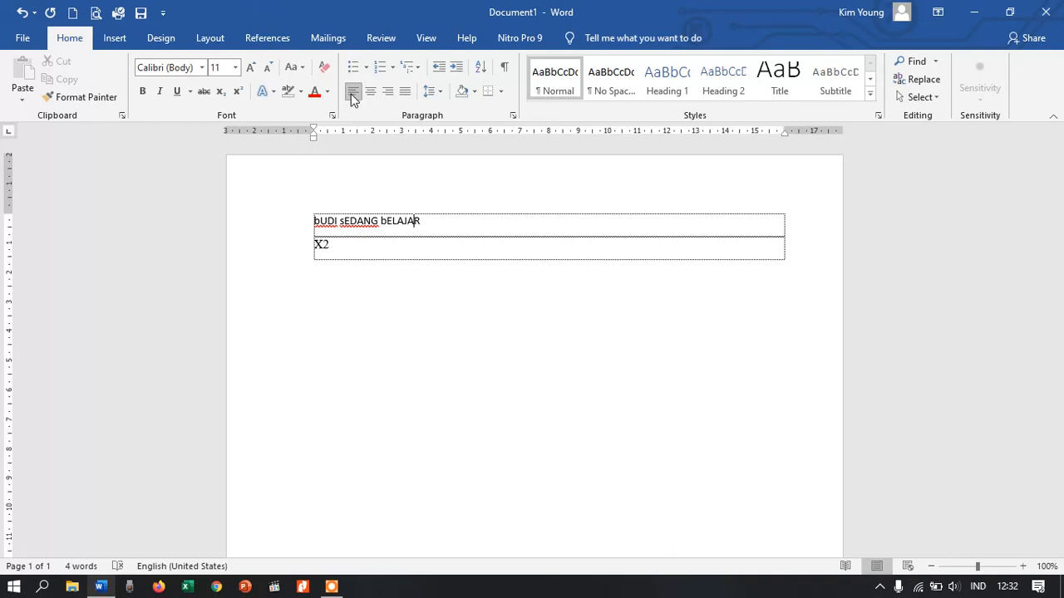
Step: Try justified, left, right and centered alignment on the sample sentence's paragraph
key("ctrl+j")
left_click(345, 226)
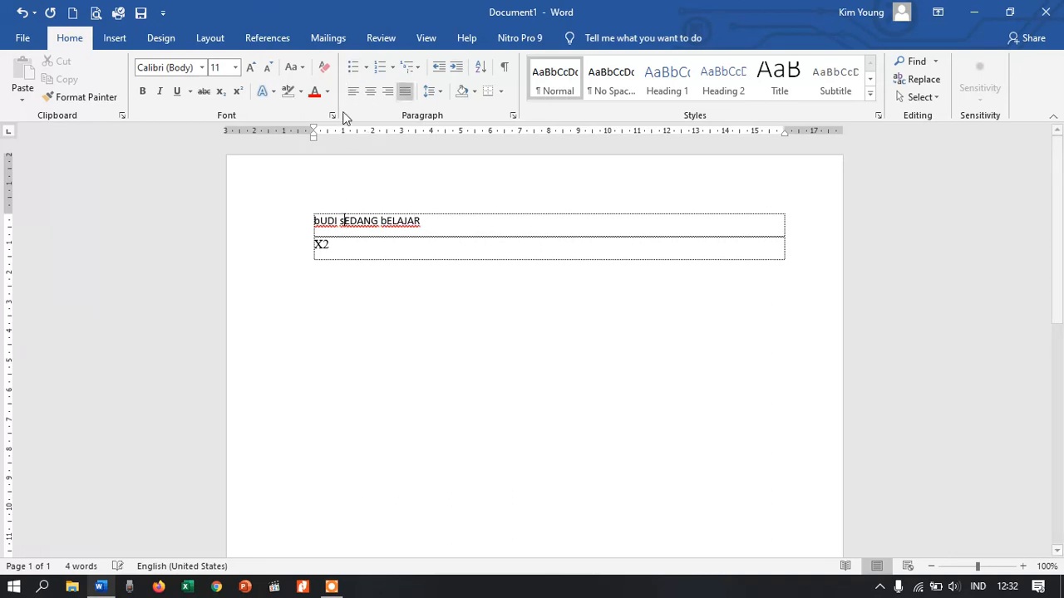
left_click(349, 99)
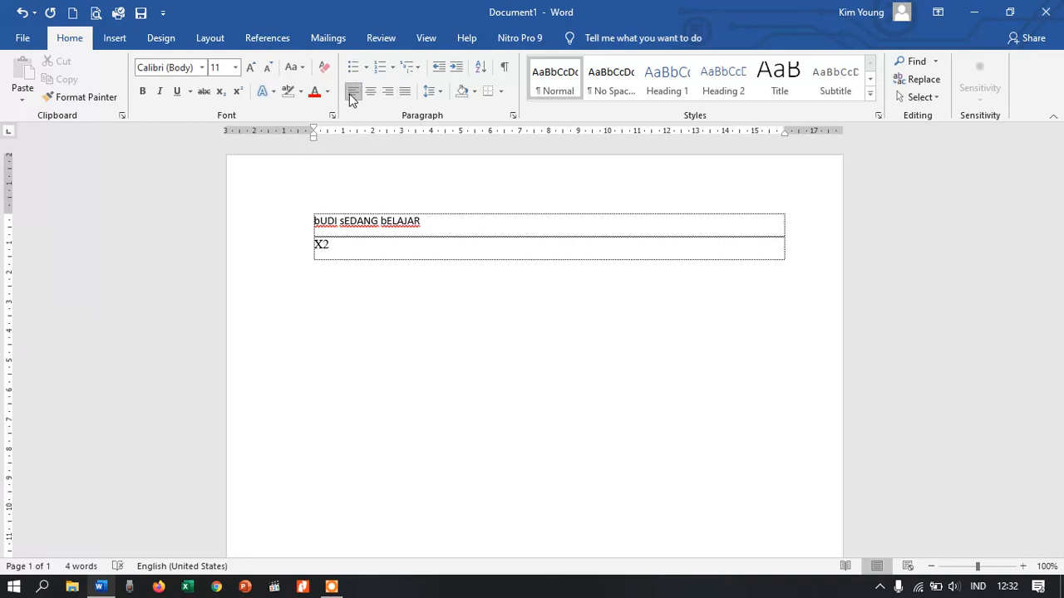
left_click(388, 93)
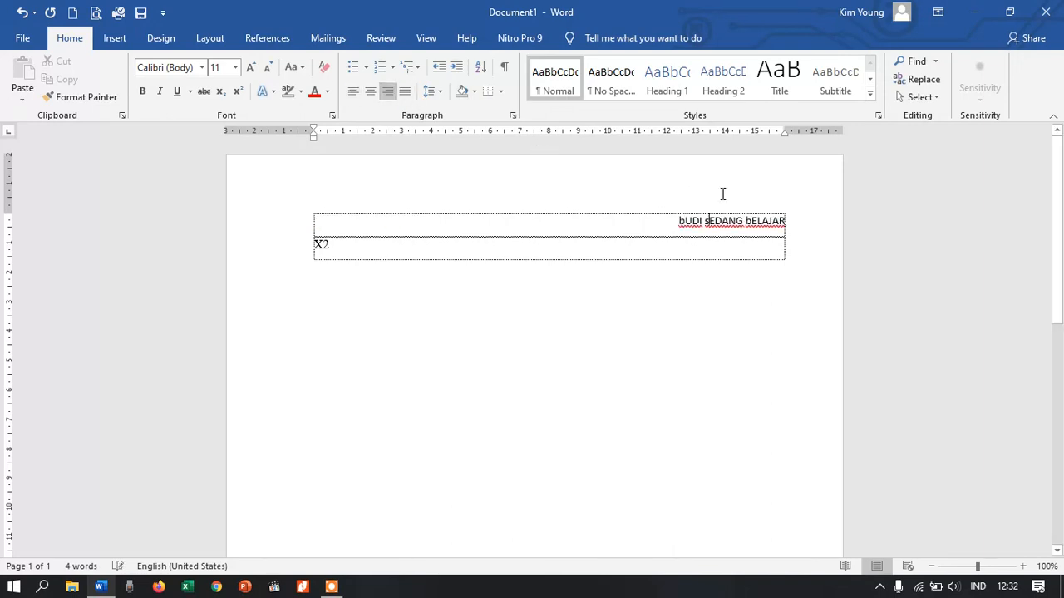
left_click(403, 92)
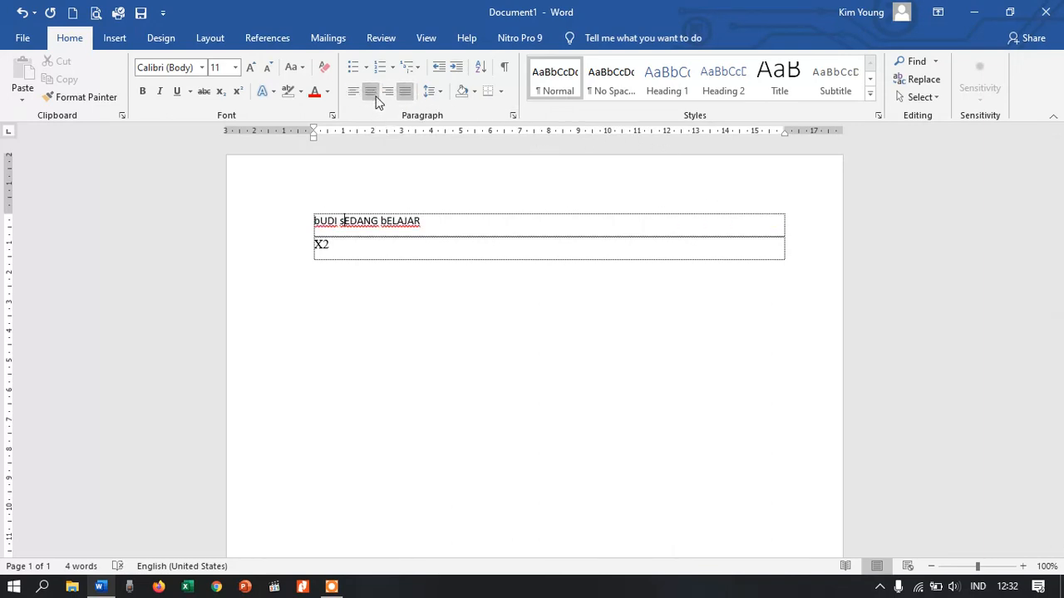
left_click(371, 93)
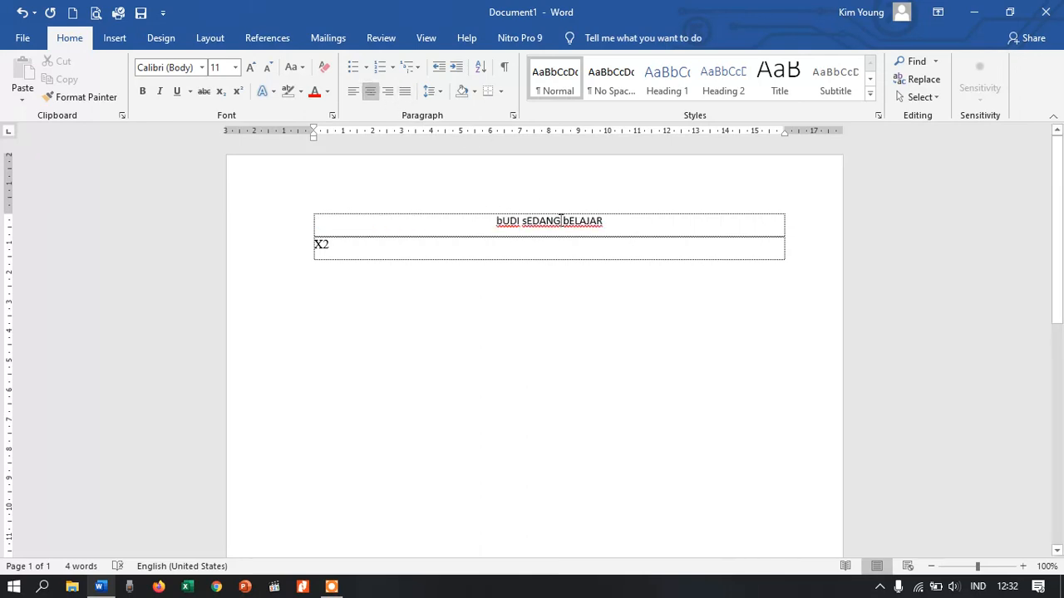
Step: Preview 3.0 line spacing on the sample sentence without keeping it, and apply the No Spacing style to the sentence
left_click(432, 101)
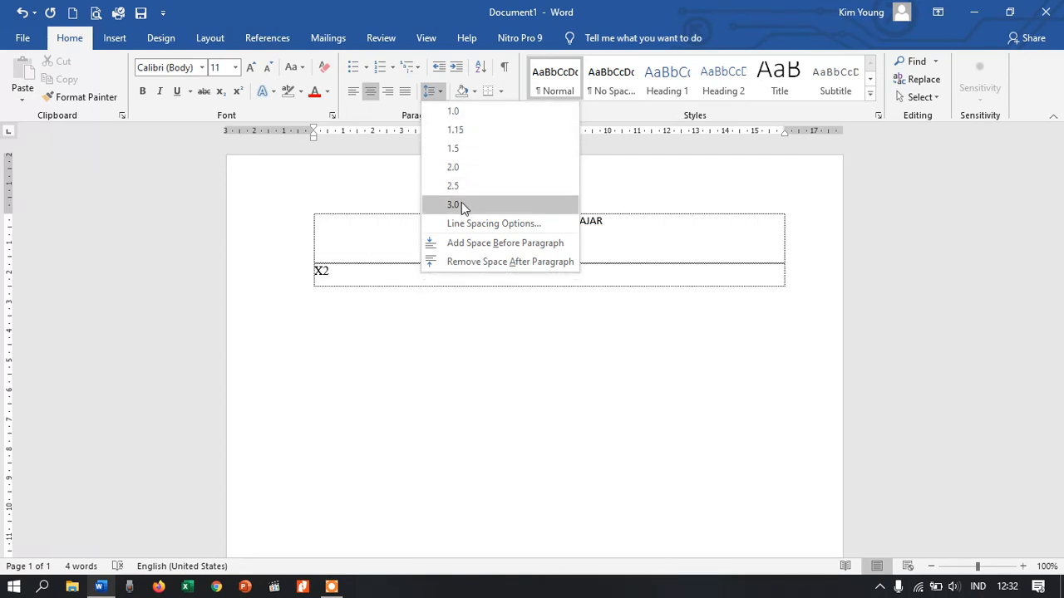
left_click(621, 201)
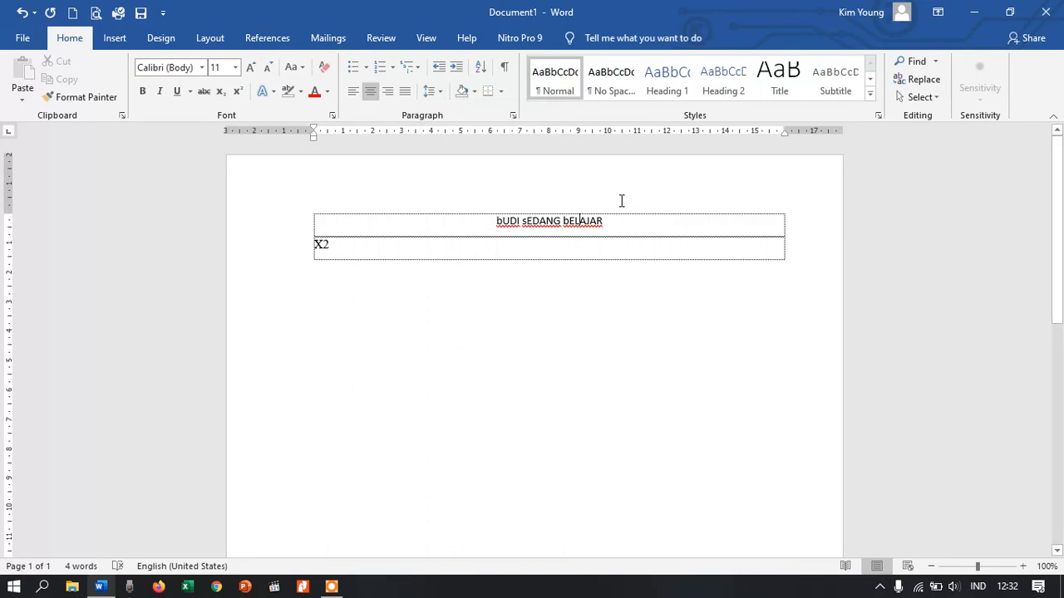
left_click(619, 90)
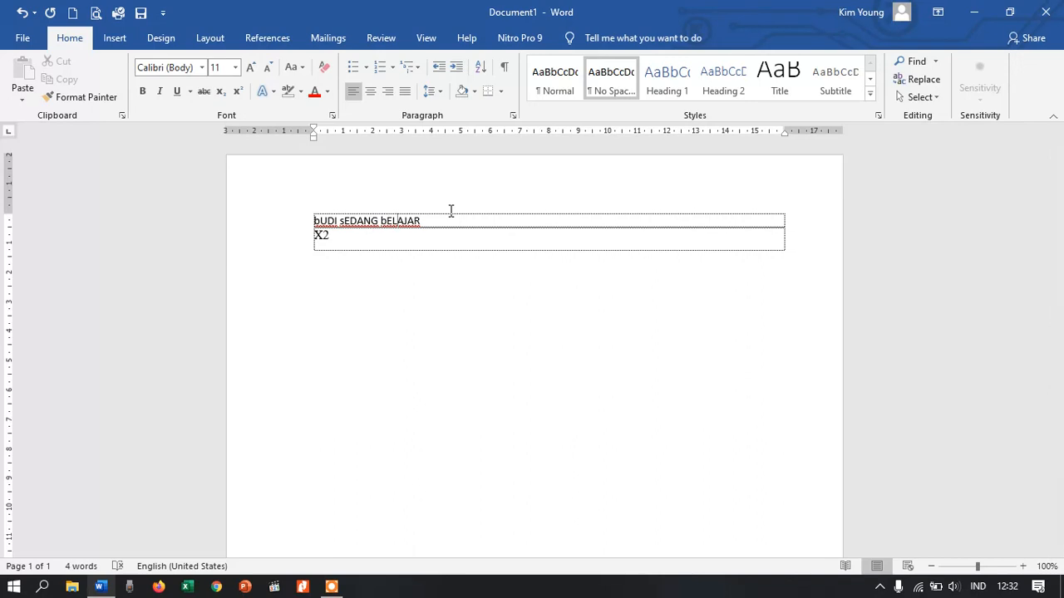
left_click(438, 242)
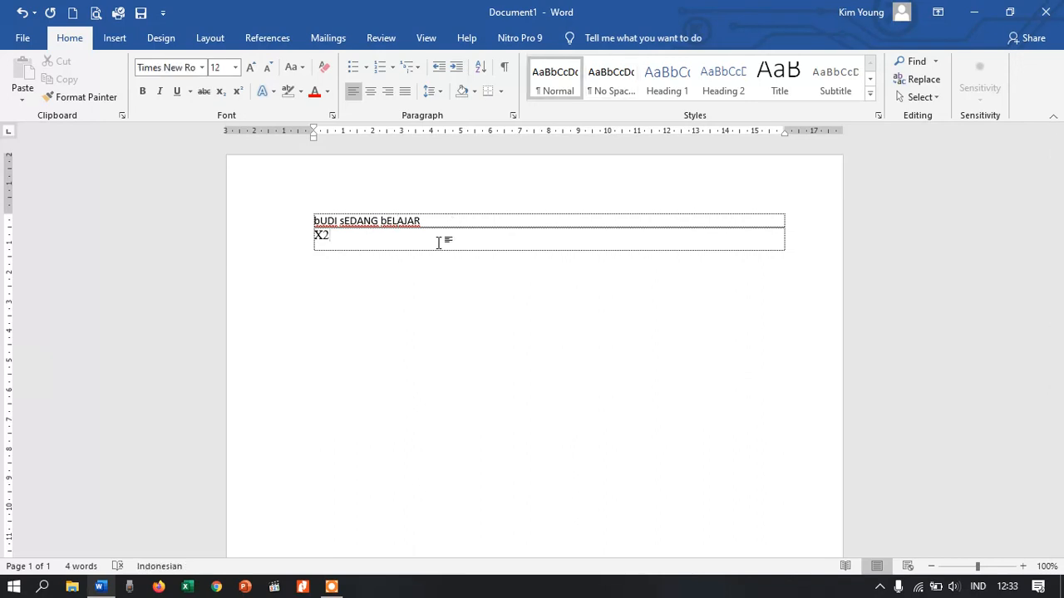